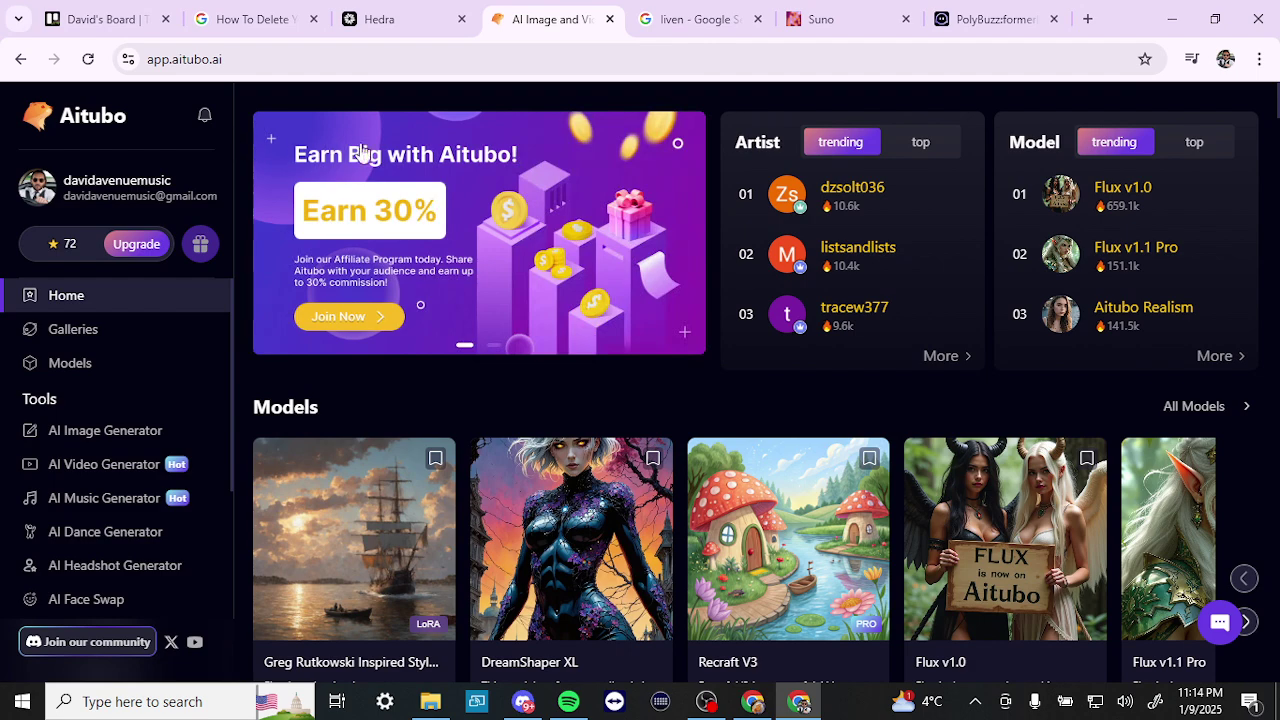
Scroll past the Models row into the Galleries grid and open the Midjourney V6.1 cyborg-in-meadow image
scroll(552, 297, "down", 1)
scroll(552, 297, "up", 1)
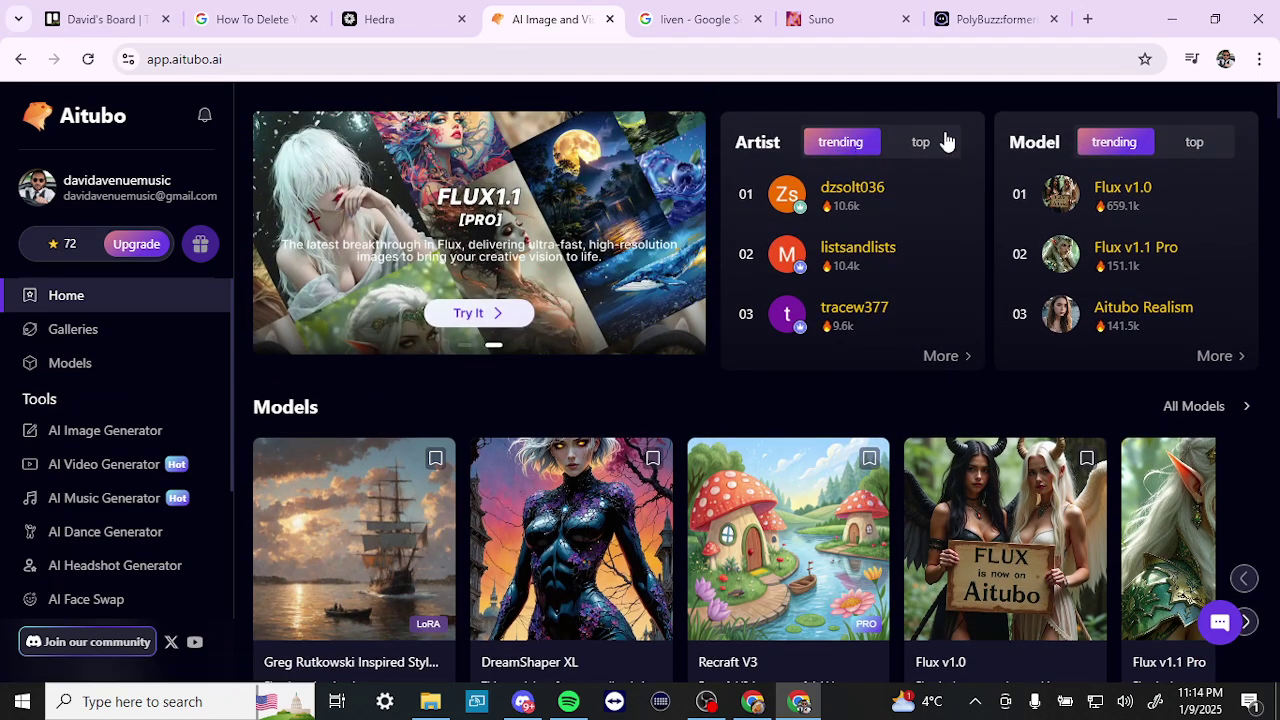
scroll(937, 337, "down", 3)
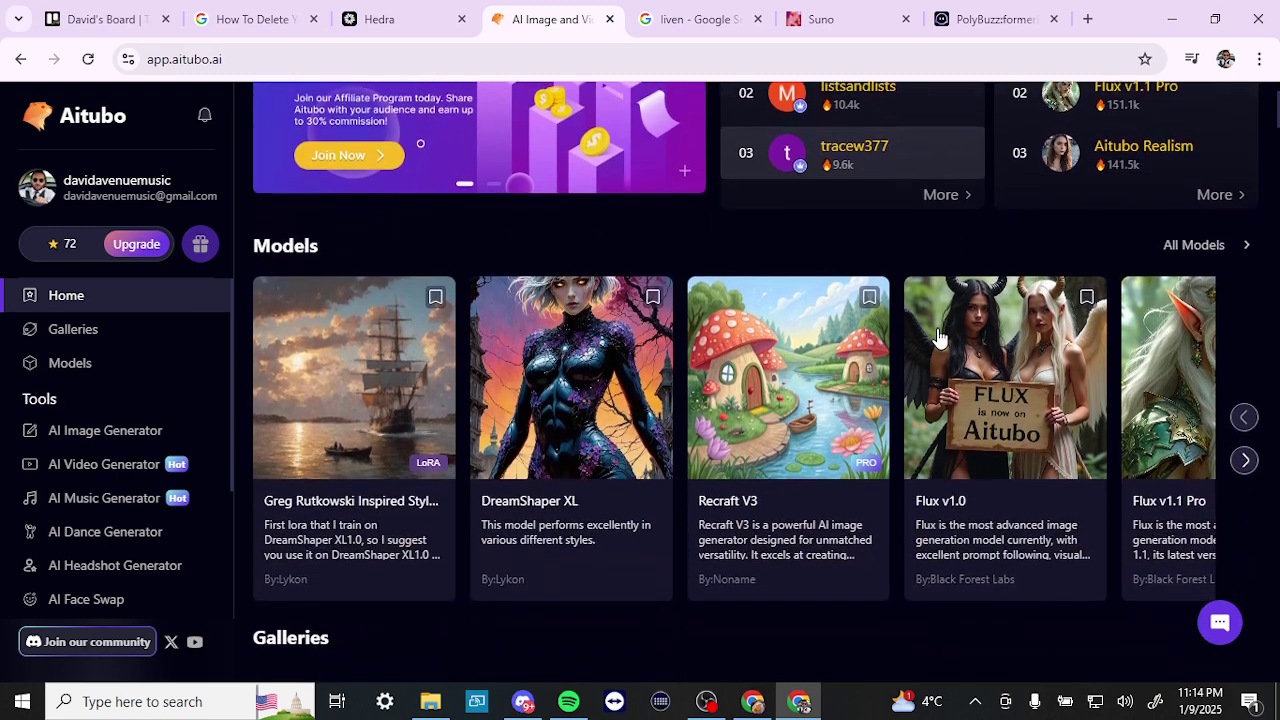
scroll(543, 323, "down", 2)
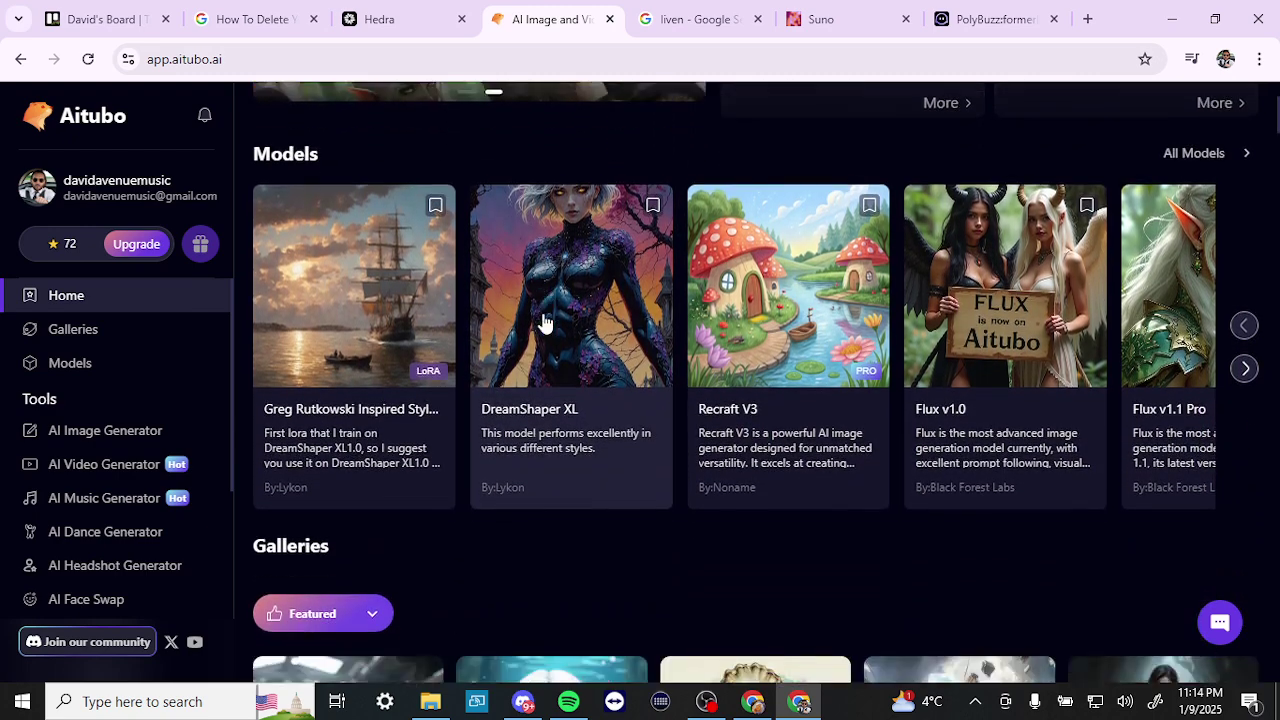
scroll(543, 323, "down", 4)
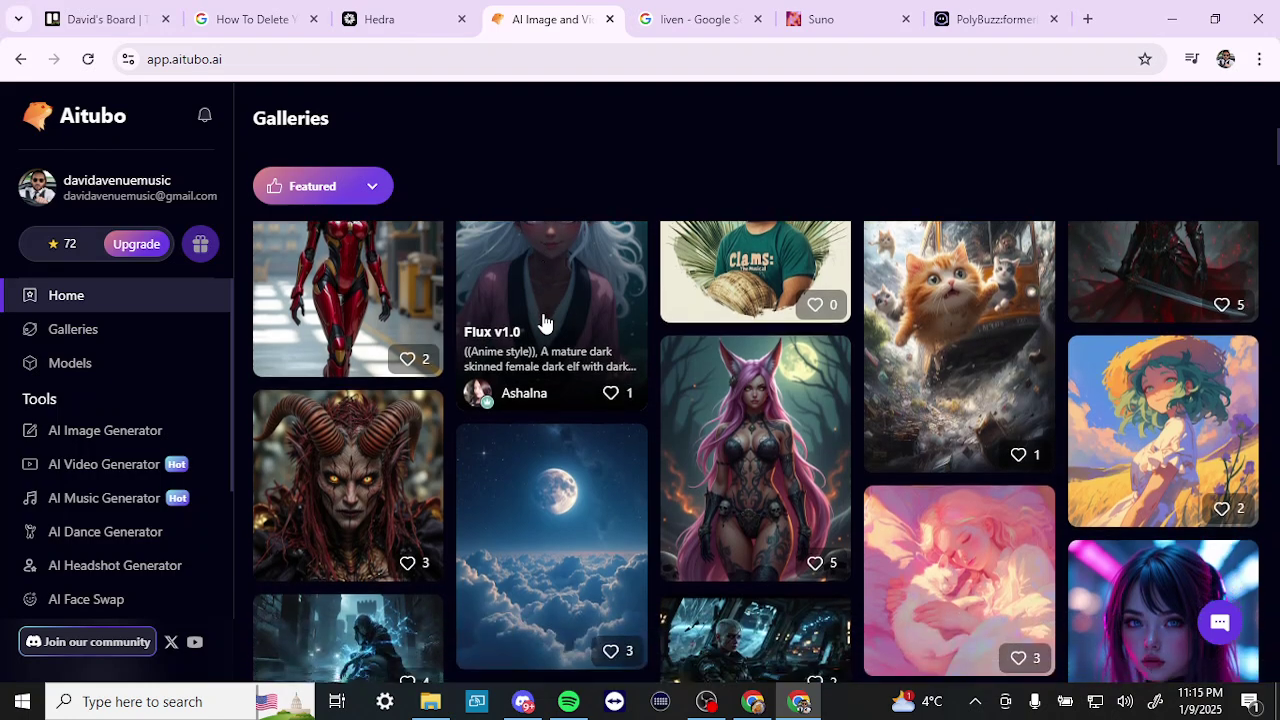
scroll(543, 323, "down", 10)
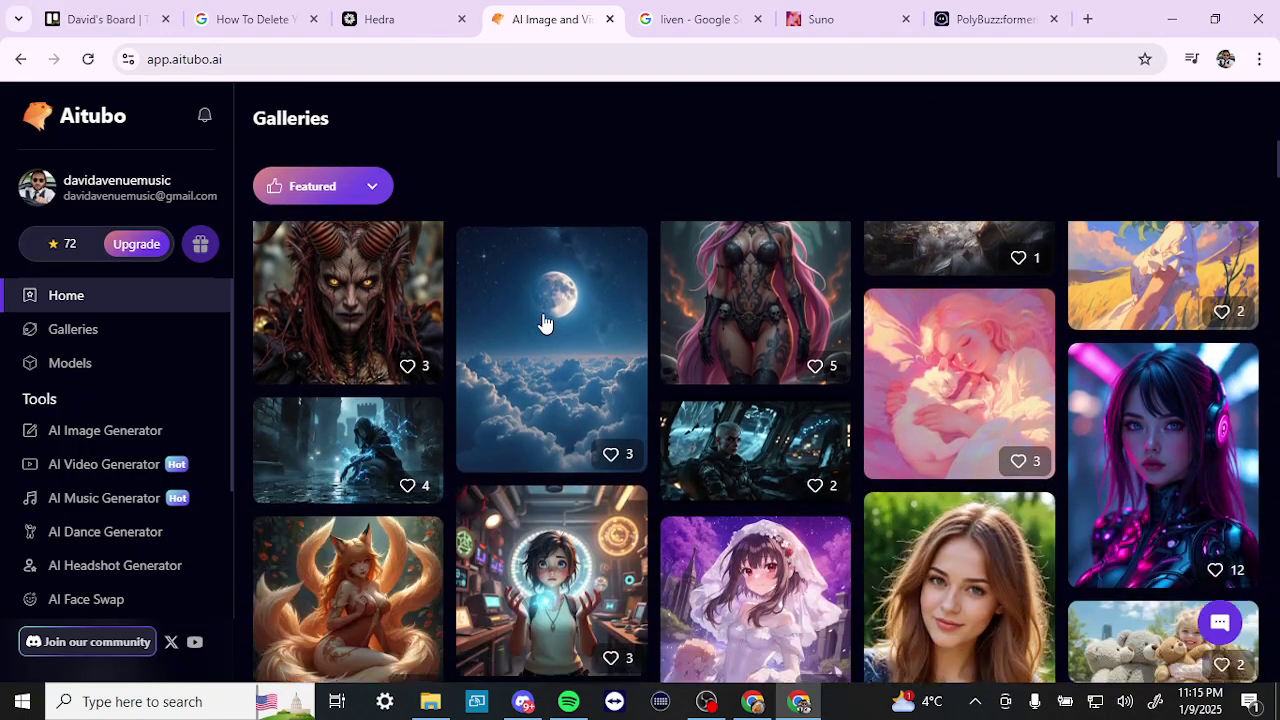
scroll(543, 323, "down", 5)
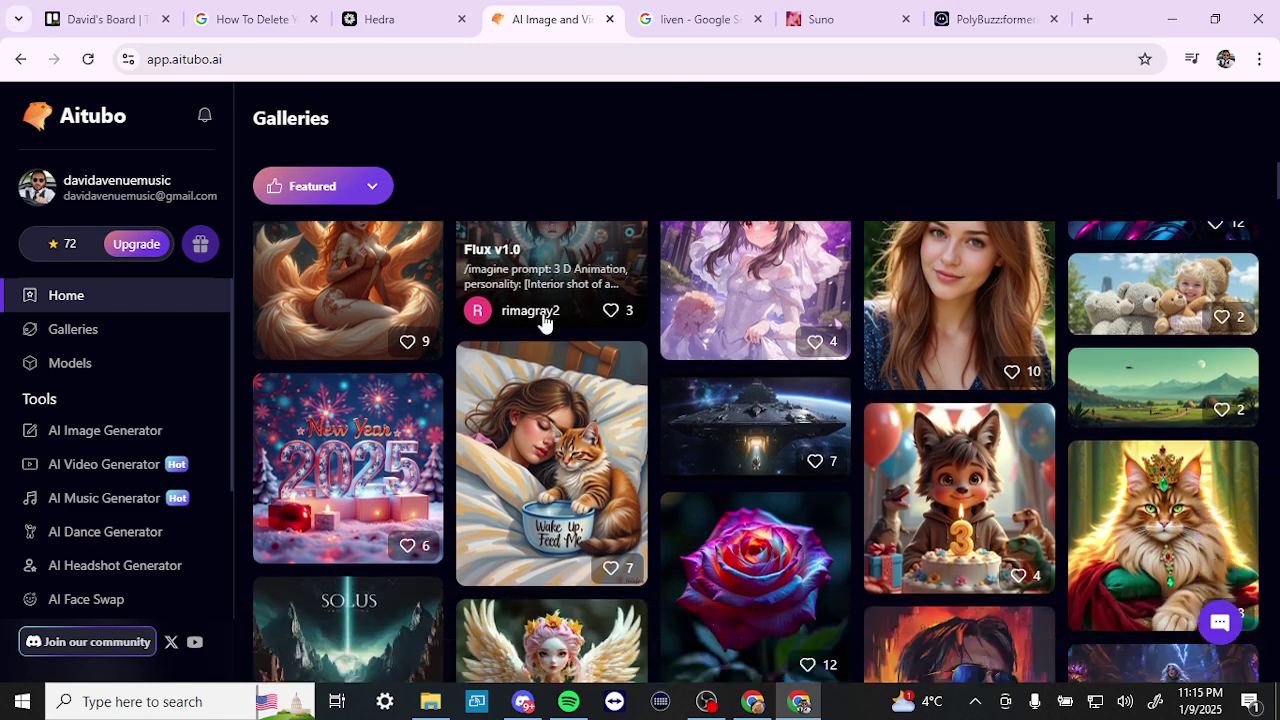
scroll(543, 323, "down", 6)
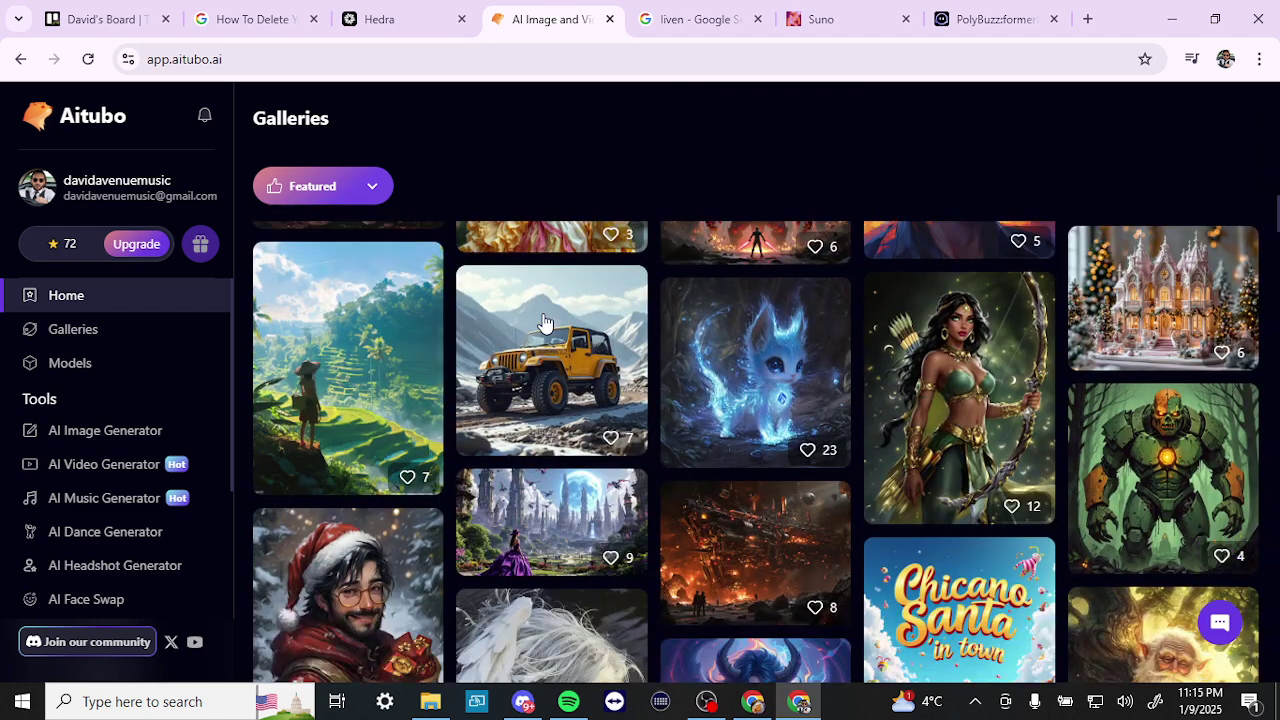
scroll(543, 323, "down", 6)
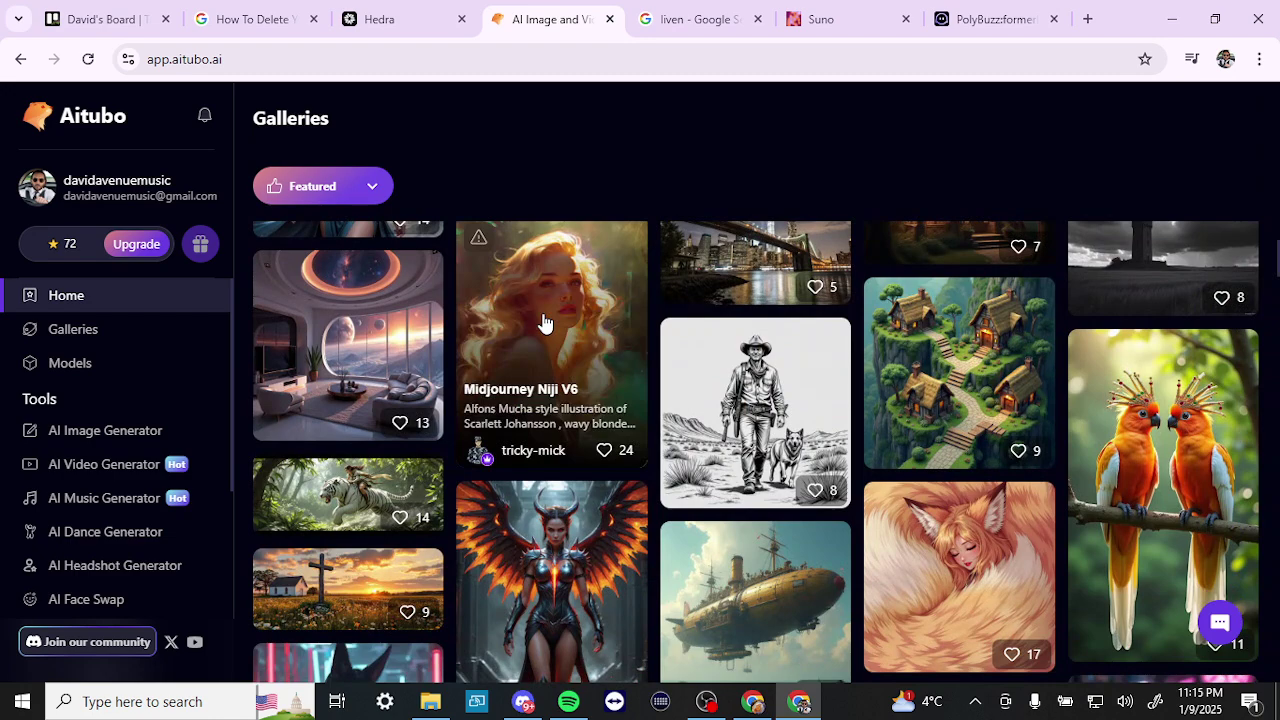
scroll(706, 449, "down", 3)
scroll(706, 449, "down", 3)
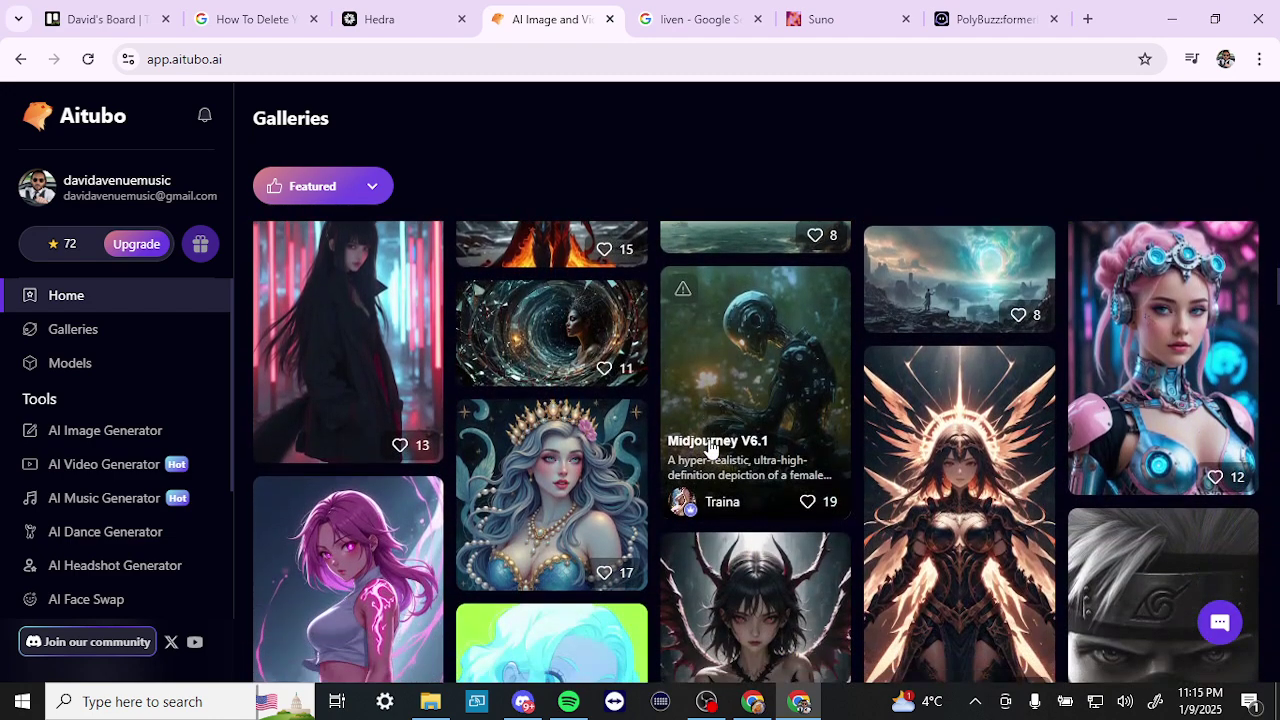
left_click(740, 354)
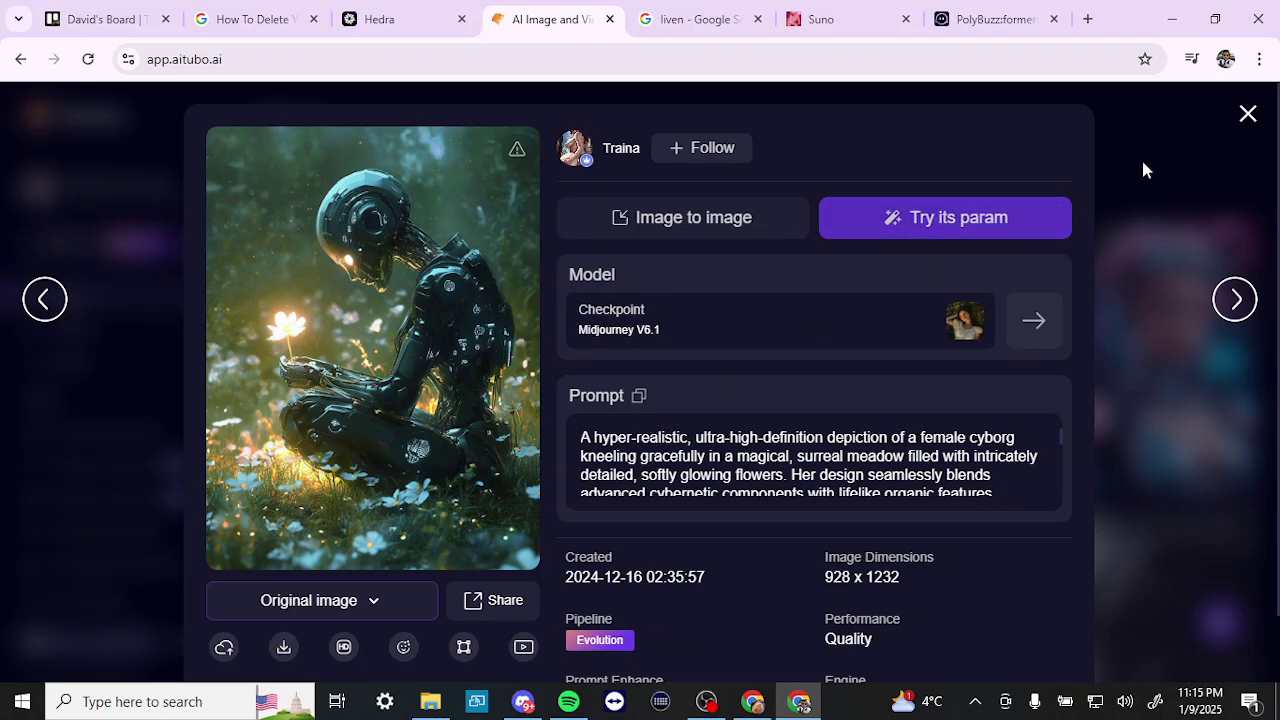
left_click(1249, 113)
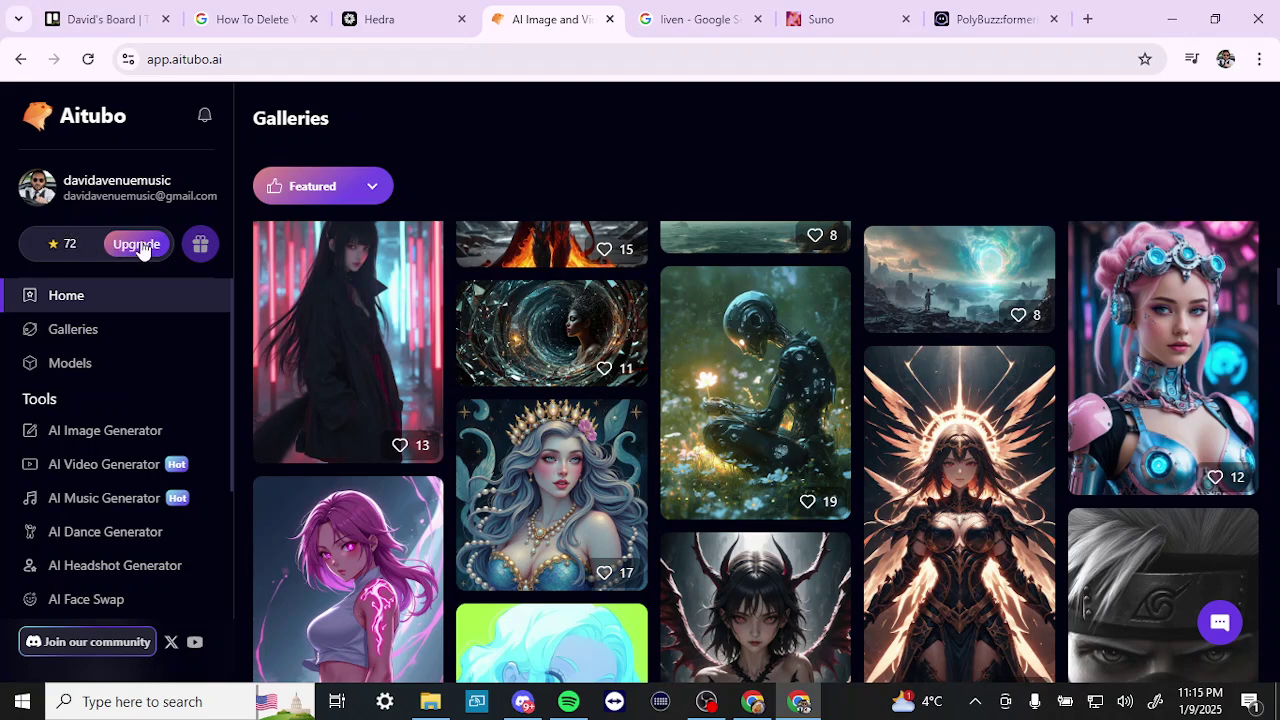
left_click(201, 245)
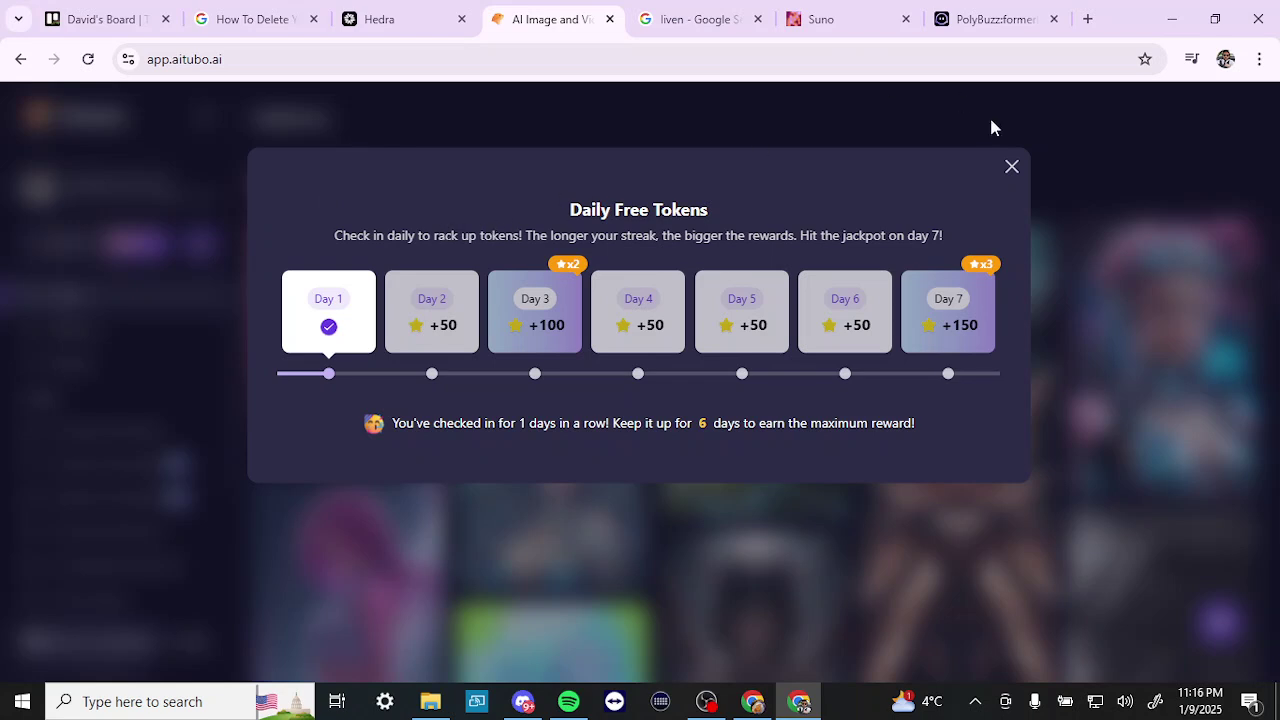
left_click(1011, 168)
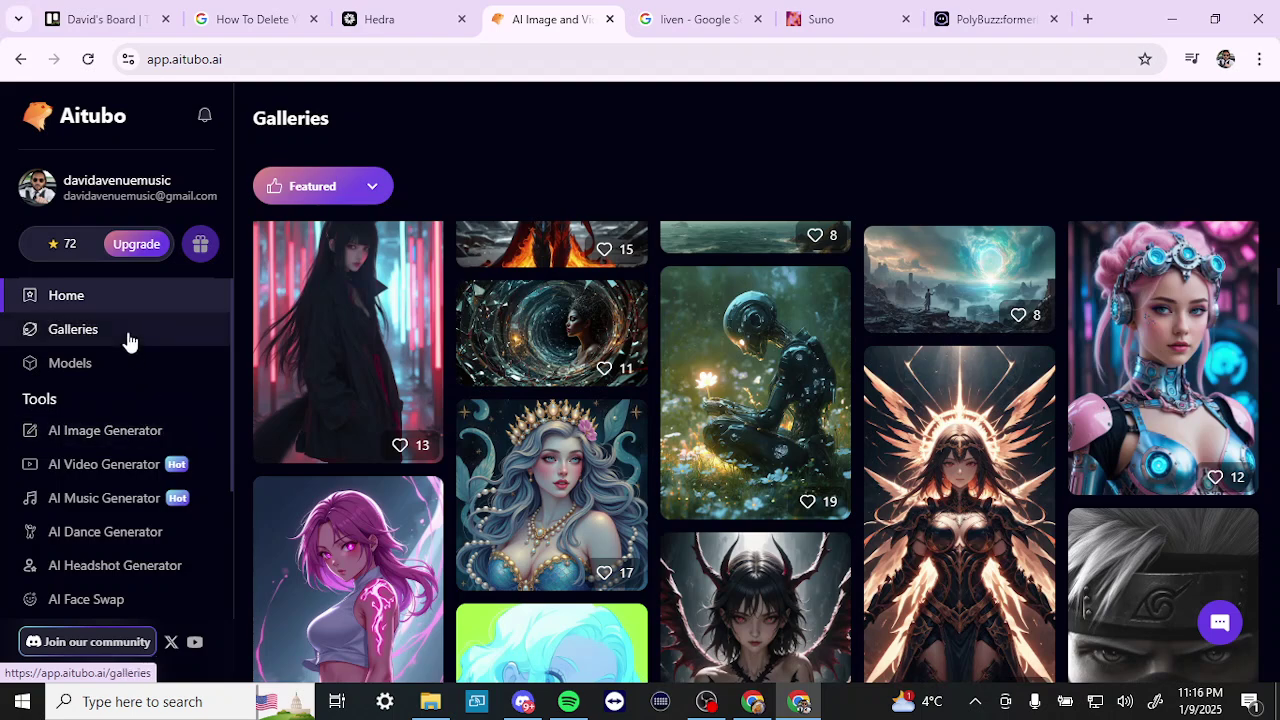
Show the subscription packages with monthly billing: Basic $15, Standard $30, Pro $60
left_click(136, 244)
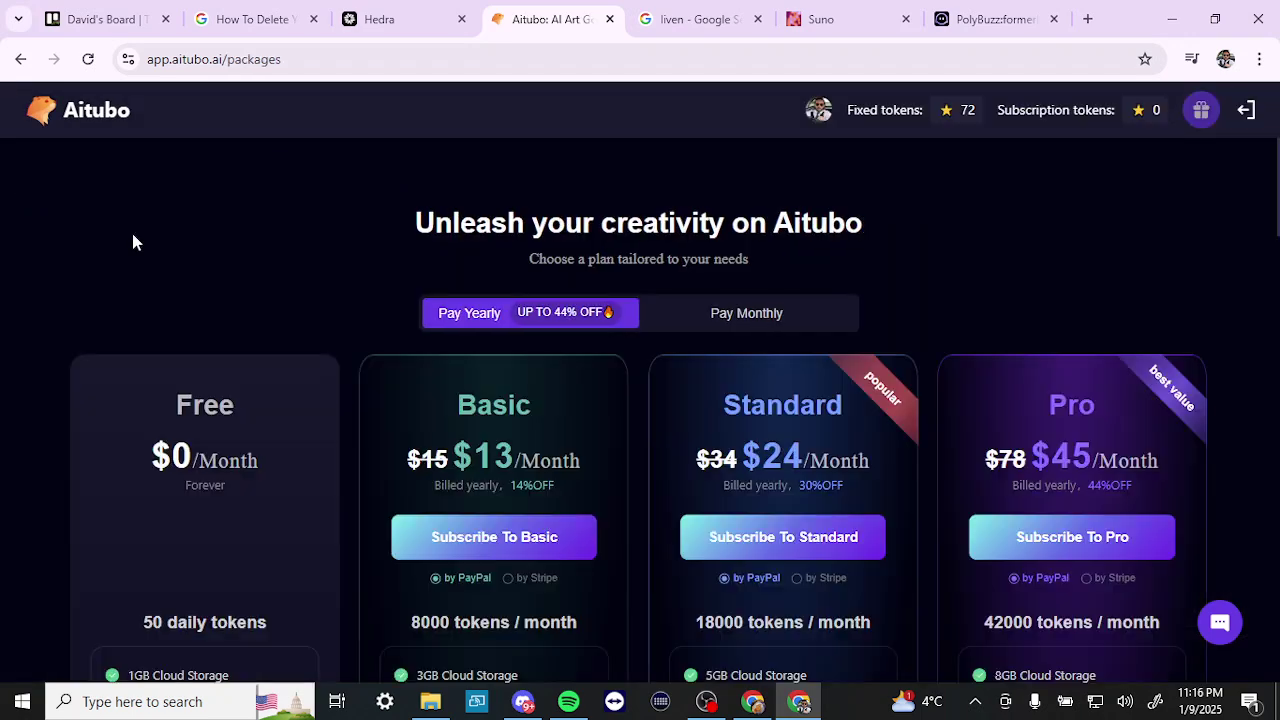
scroll(453, 441, "down", 2)
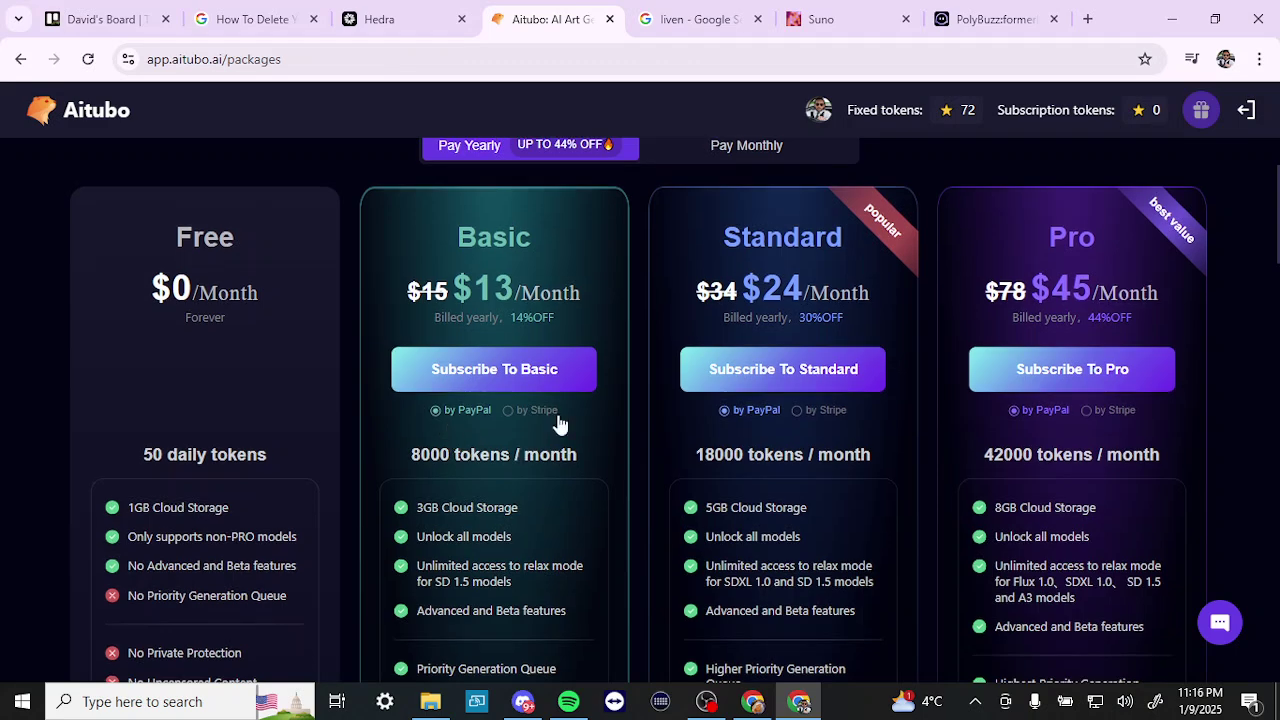
scroll(614, 437, "up", 2)
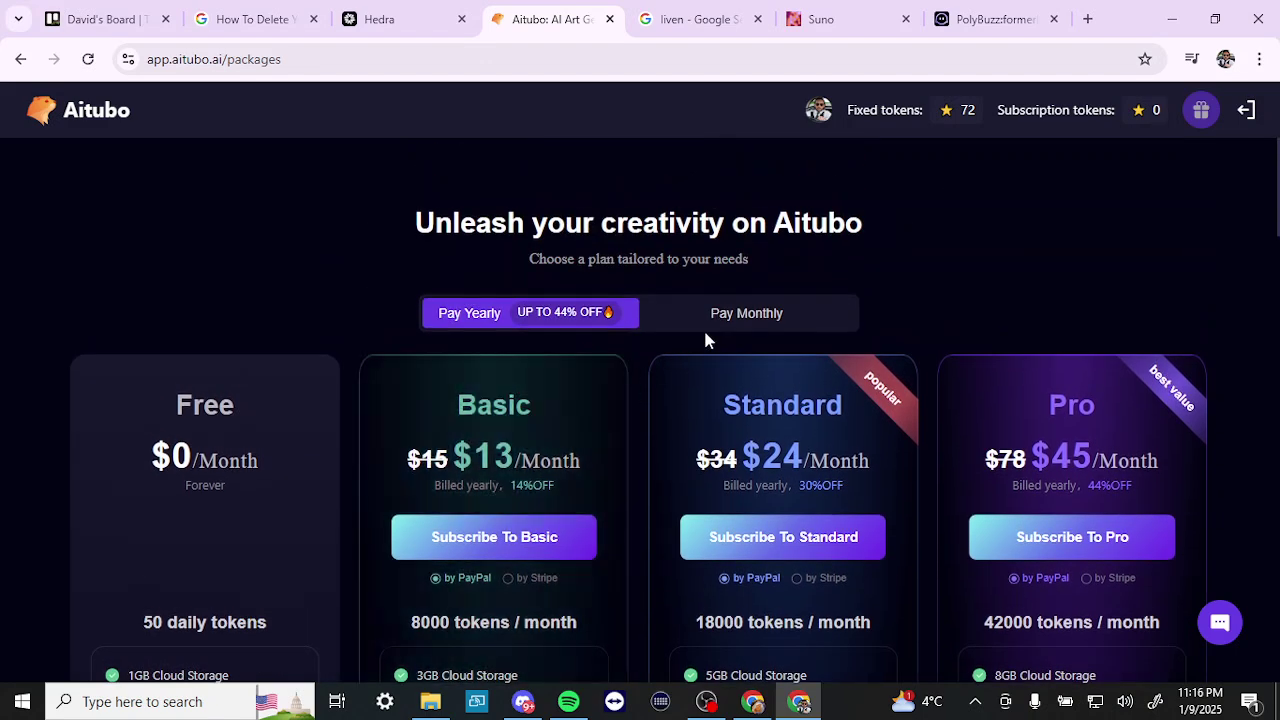
left_click(732, 316)
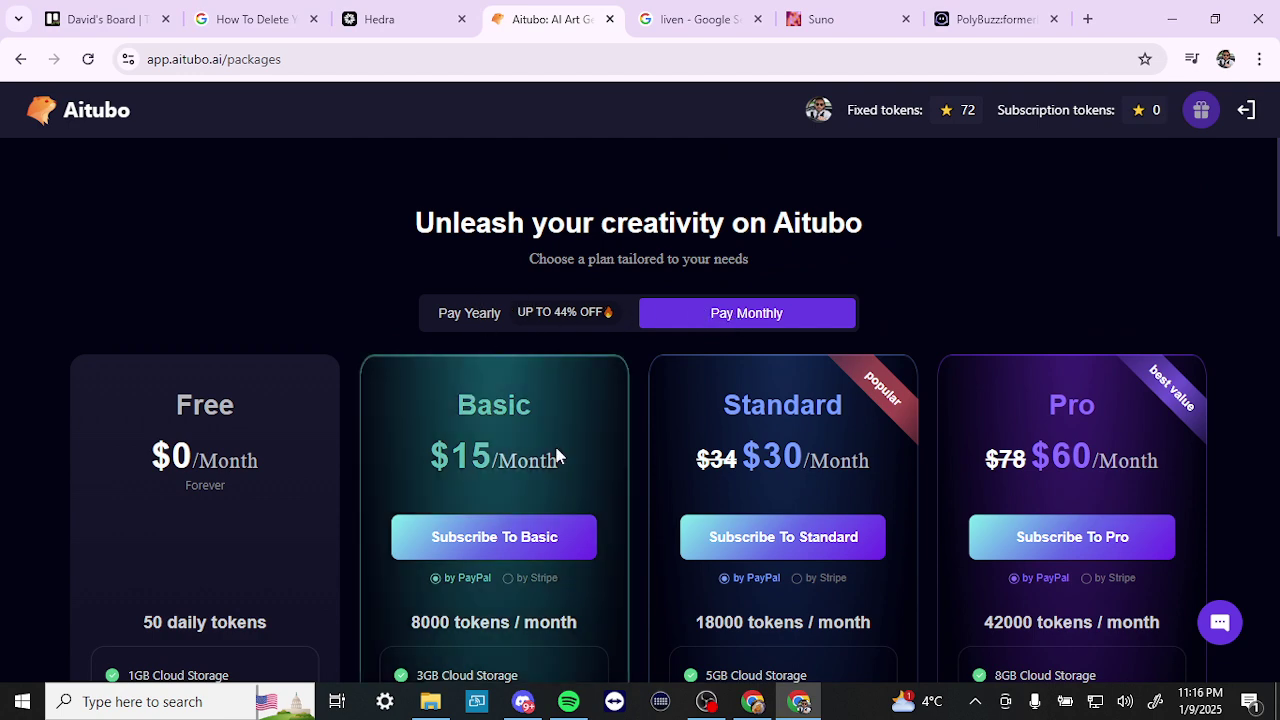
scroll(556, 449, "down", 1)
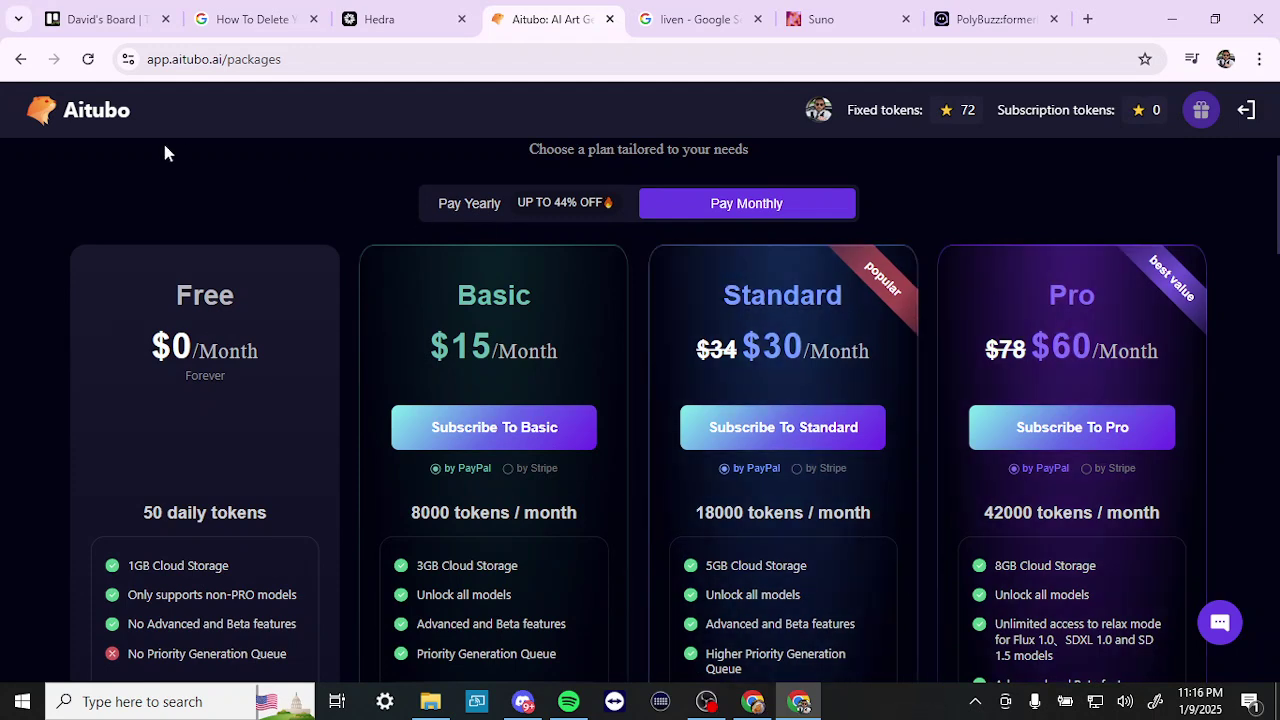
Return to the Aitubo home page and scroll through the sidebar tools
left_click(18, 62)
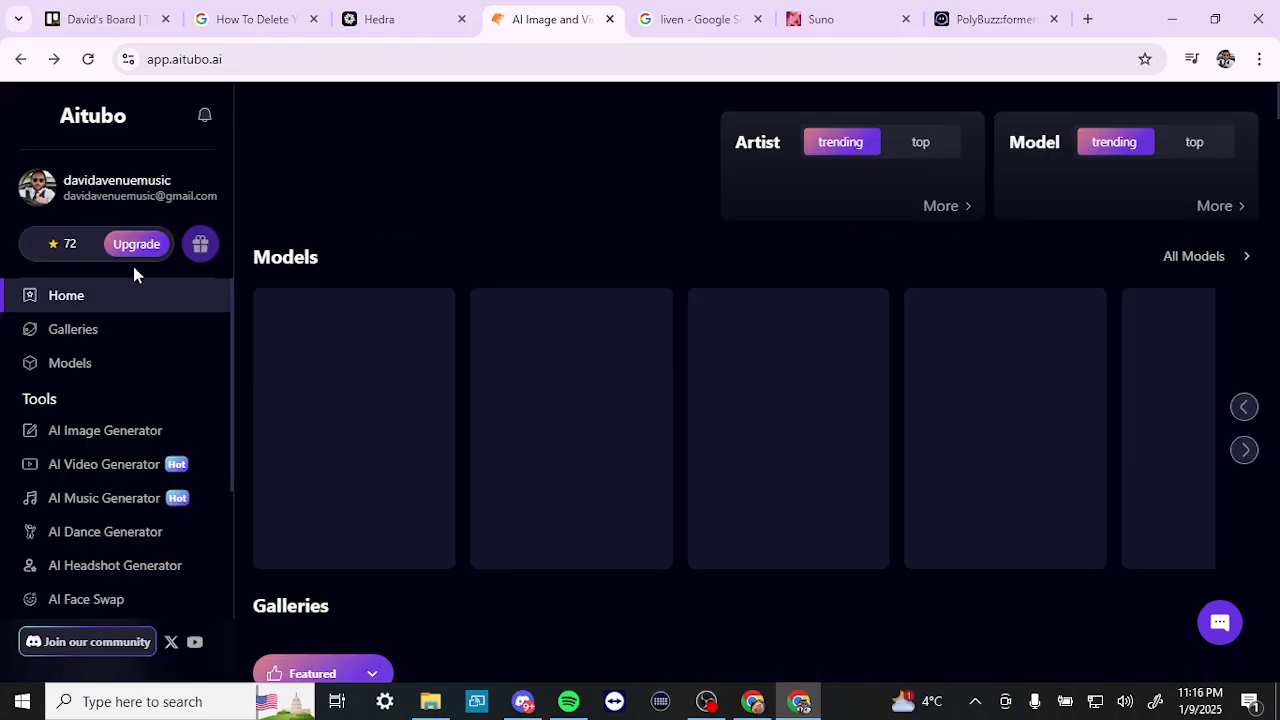
scroll(182, 346, "down", 1)
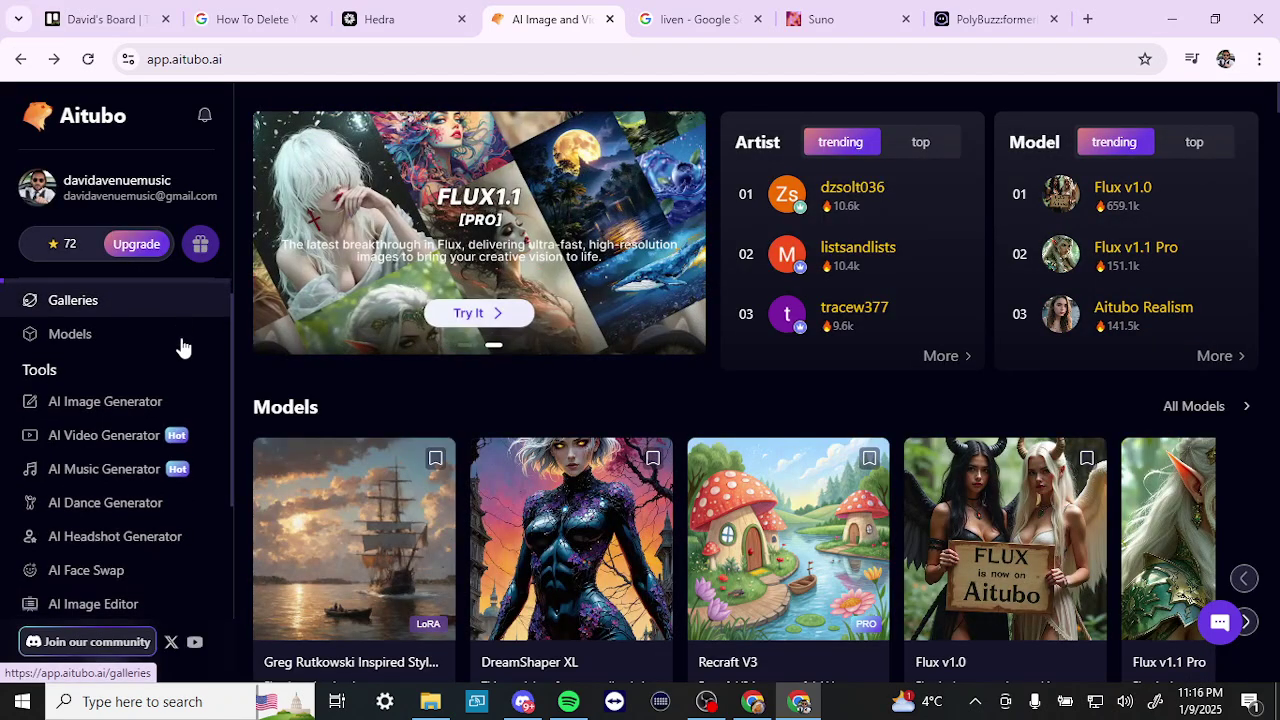
scroll(182, 346, "up", 1)
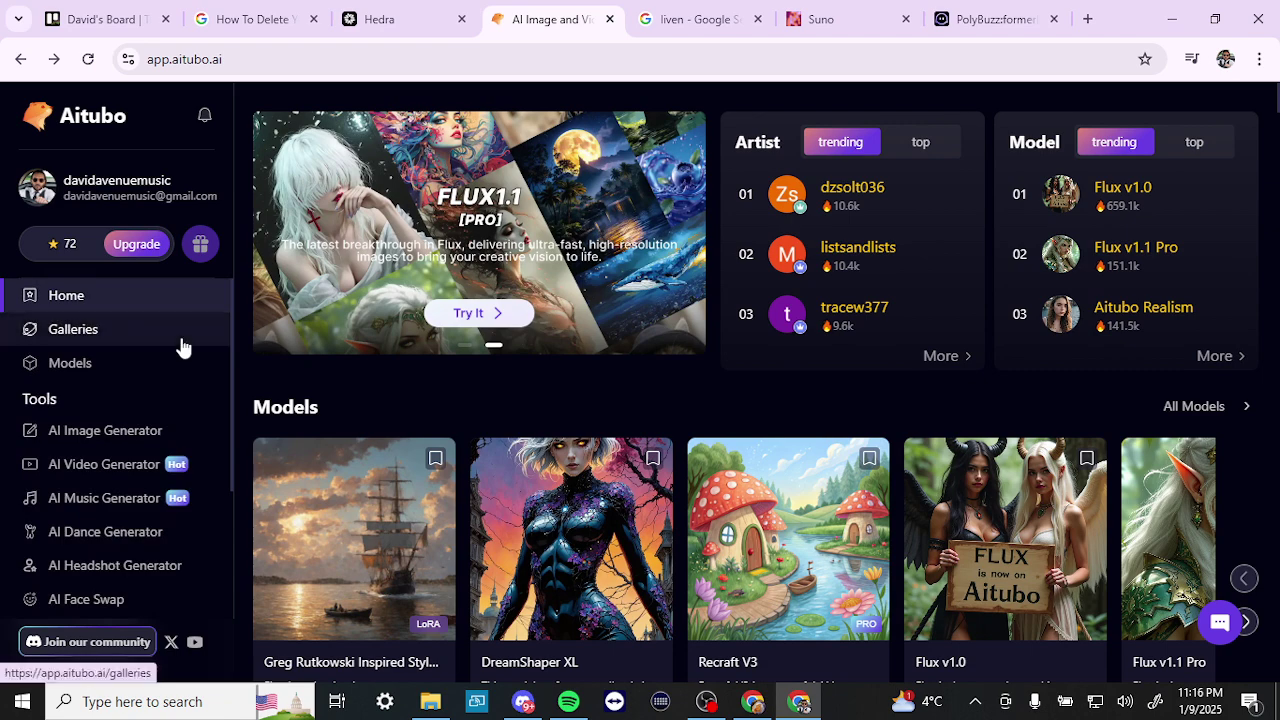
scroll(182, 346, "down", 1)
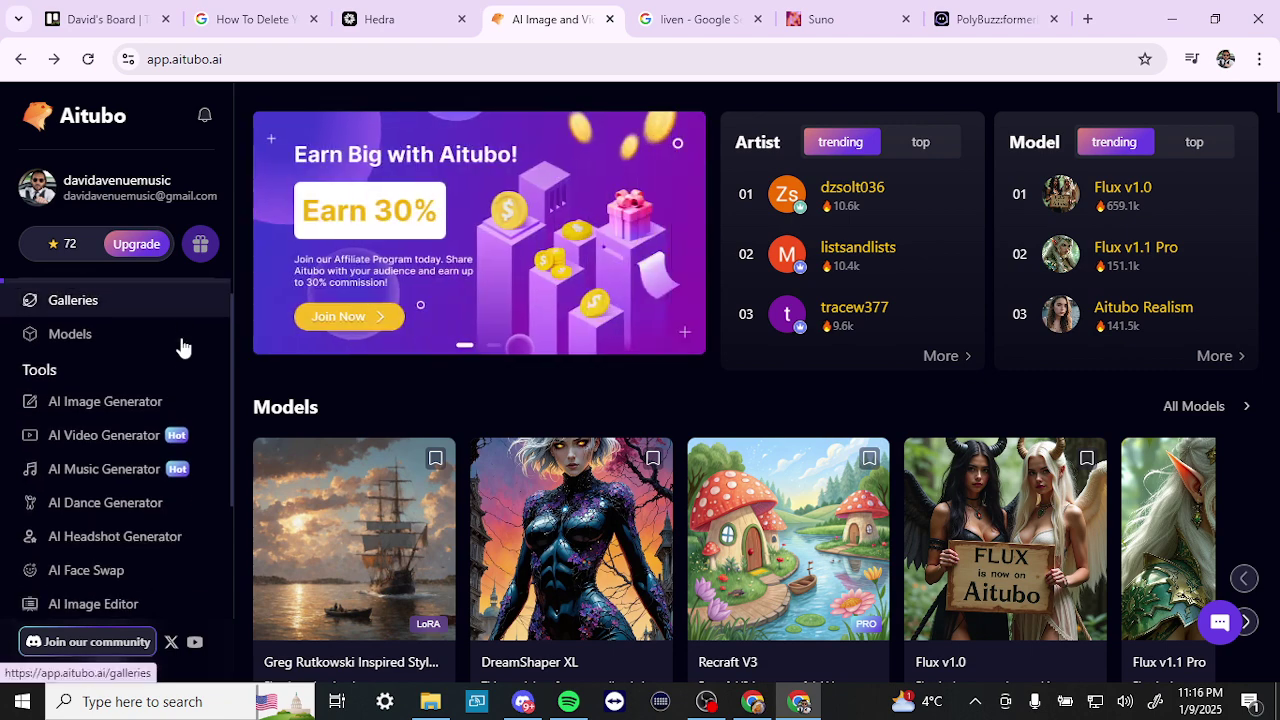
scroll(181, 346, "up", 1)
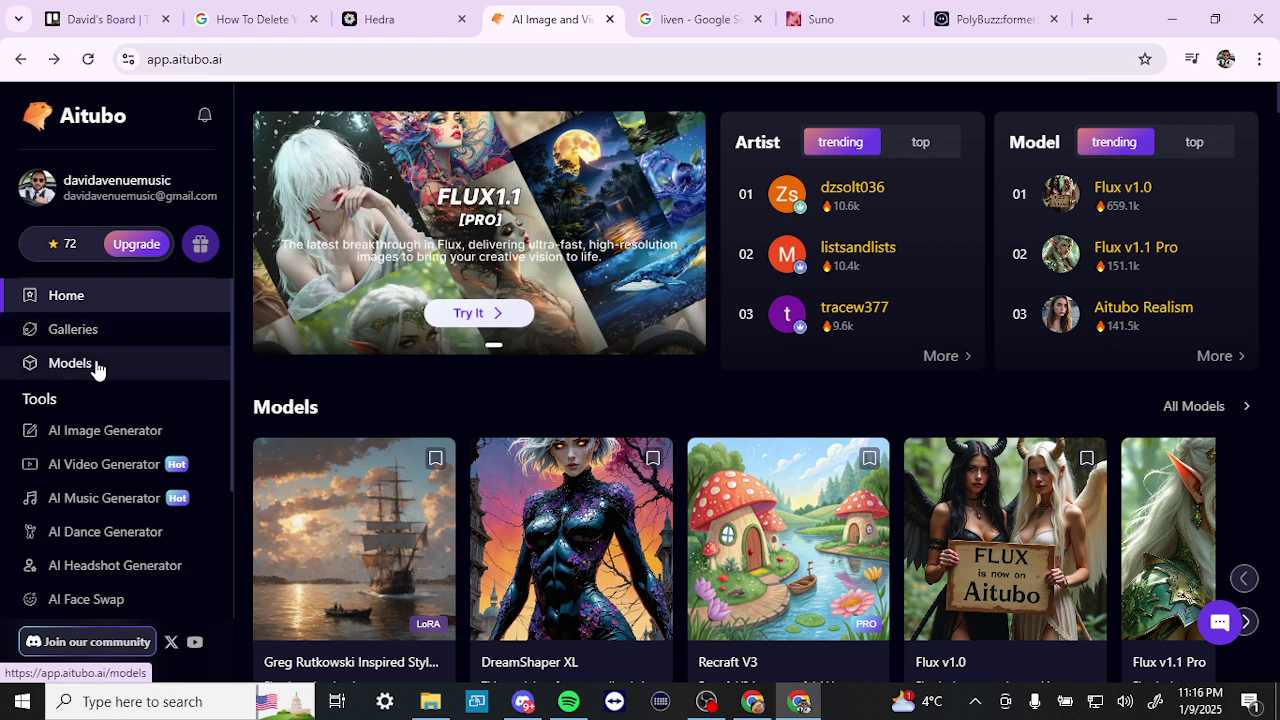
scroll(185, 440, "down", 3)
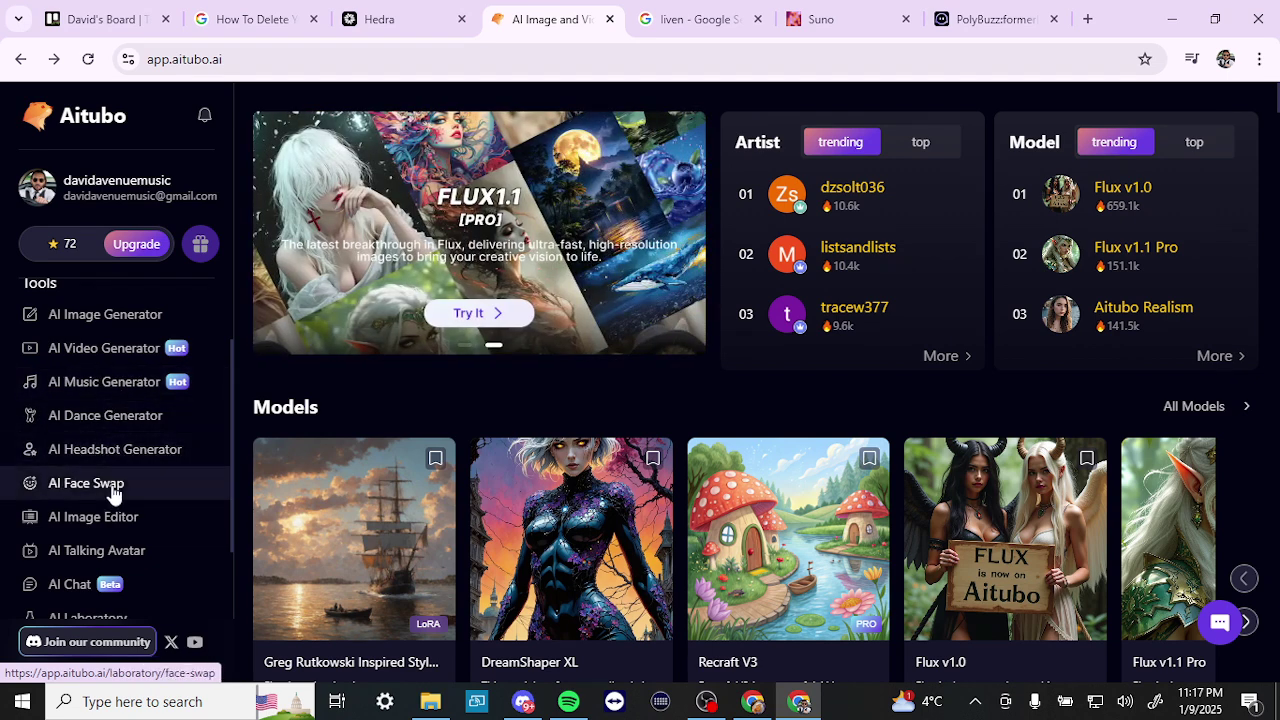
scroll(113, 493, "down", 3)
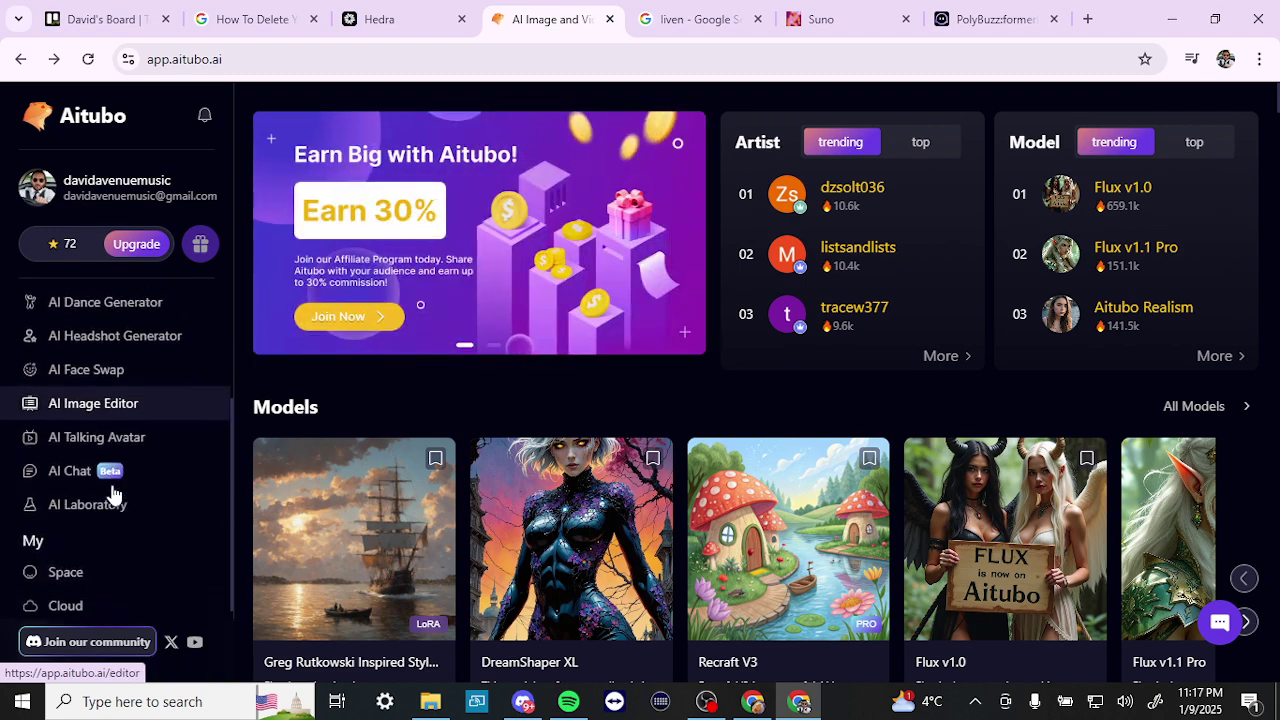
scroll(113, 493, "down", 1)
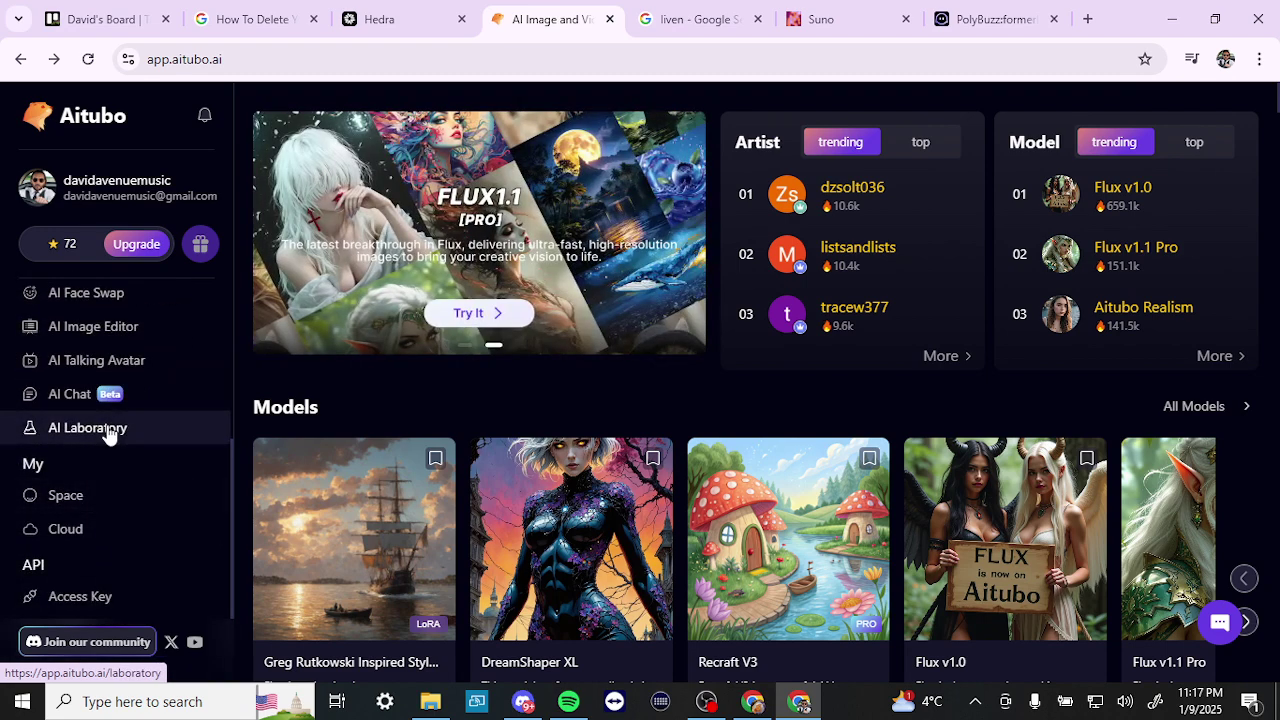
scroll(108, 435, "down", 1)
scroll(108, 434, "up", 2)
scroll(107, 434, "up", 3)
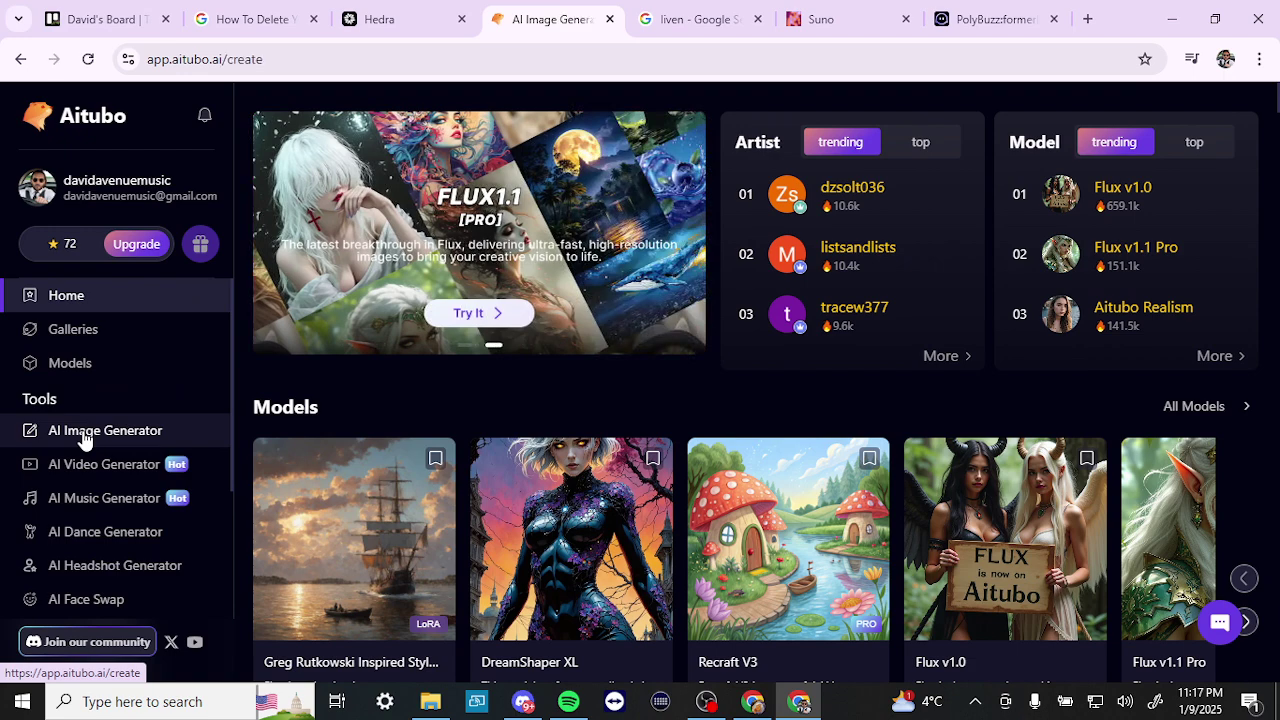
In the AI Image Generator, use a random angel-with-trumpet example prompt, choose the Fantasy style, and bring up the LoRA library
left_click(84, 438)
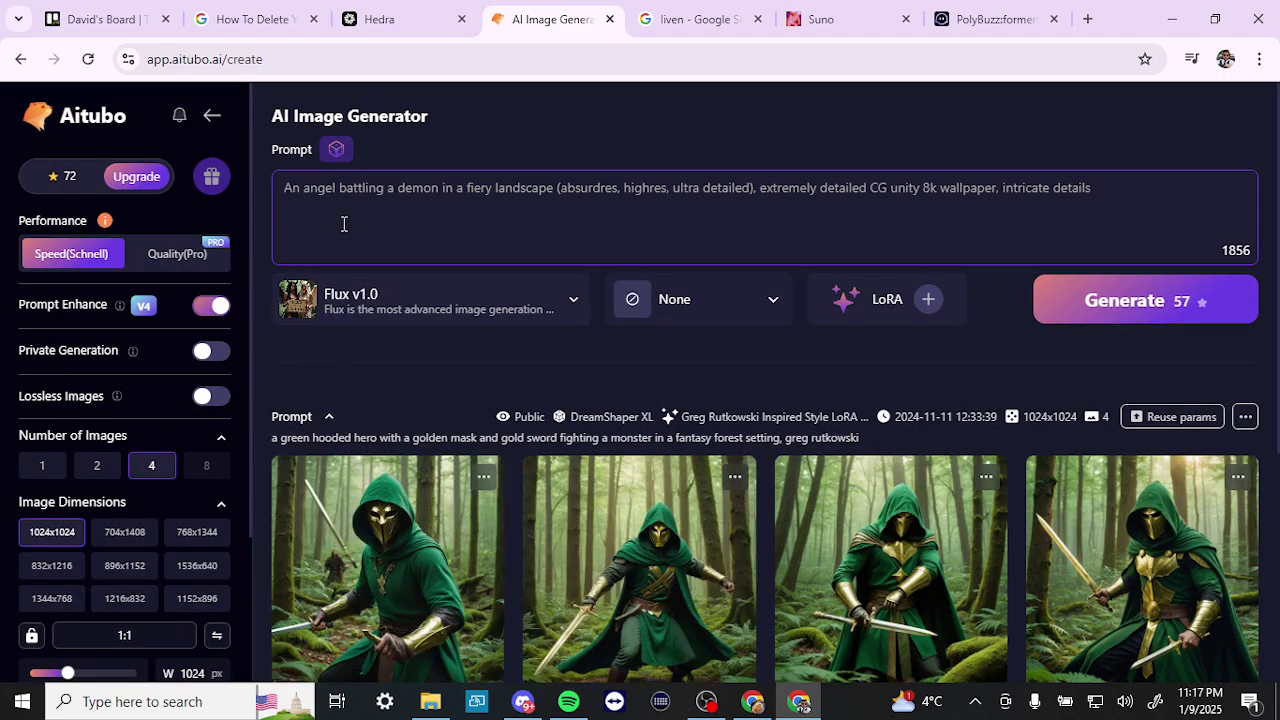
left_click(338, 149)
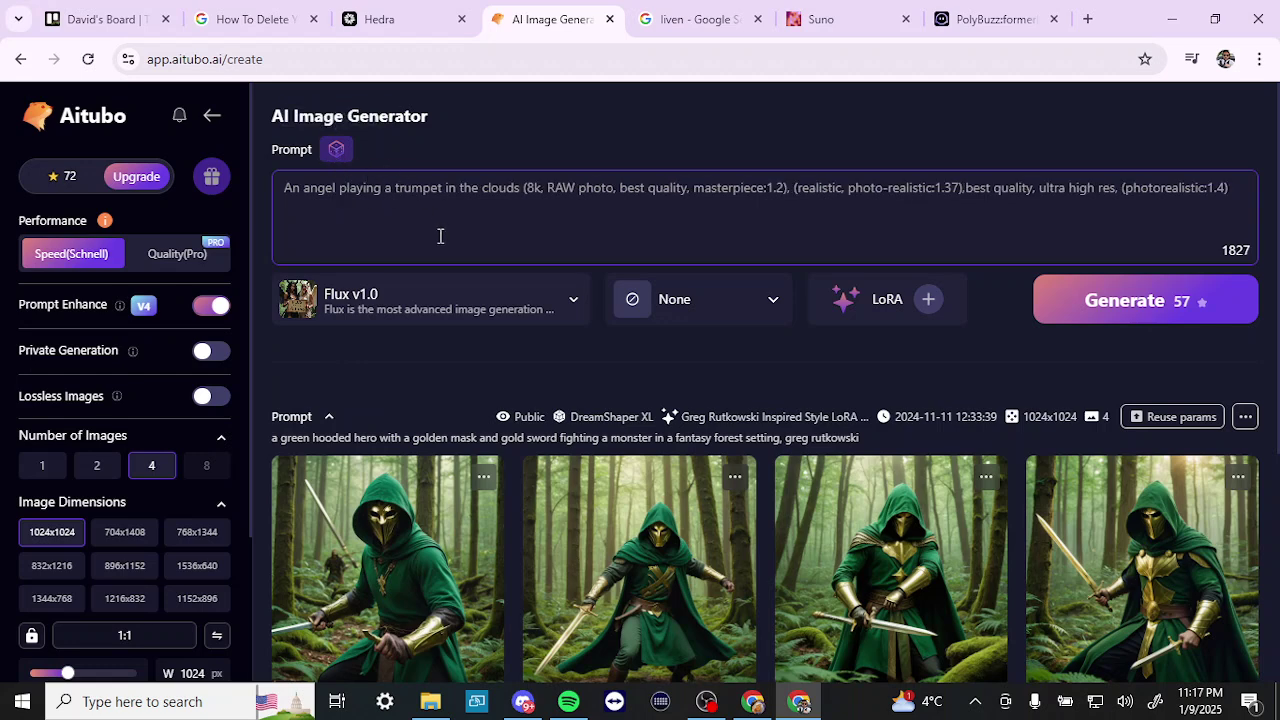
left_click(697, 307)
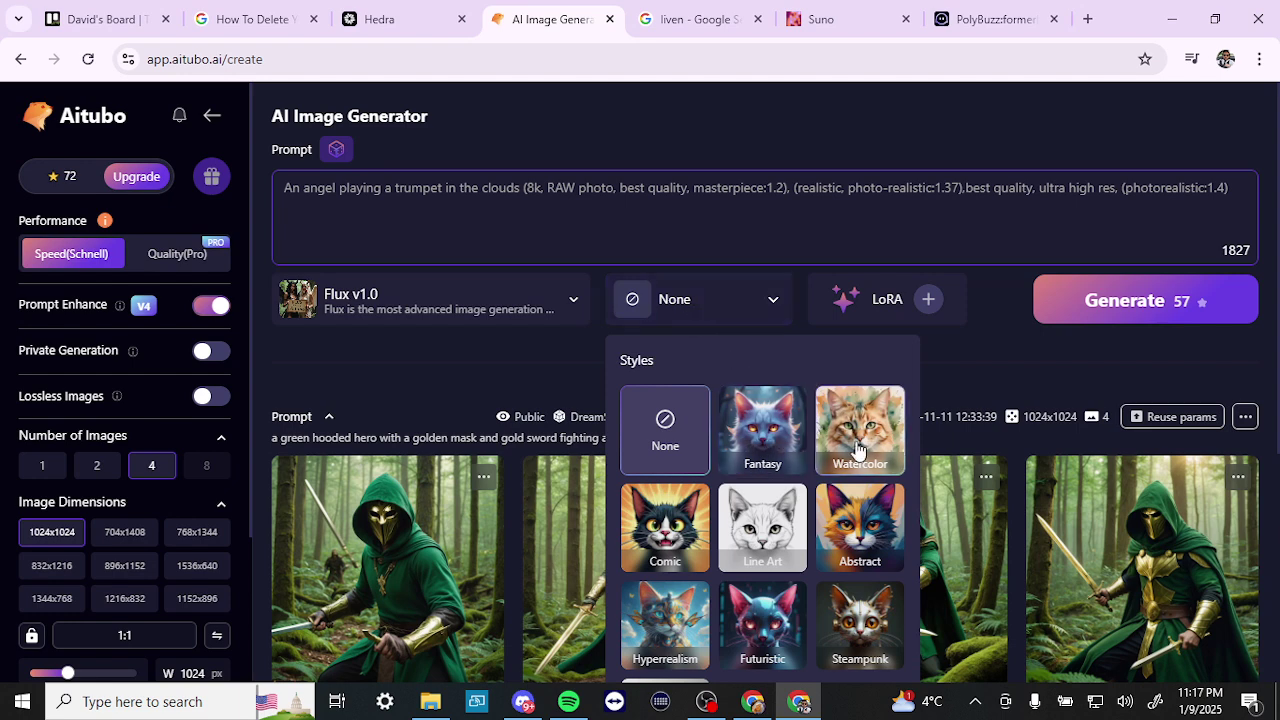
left_click(770, 448)
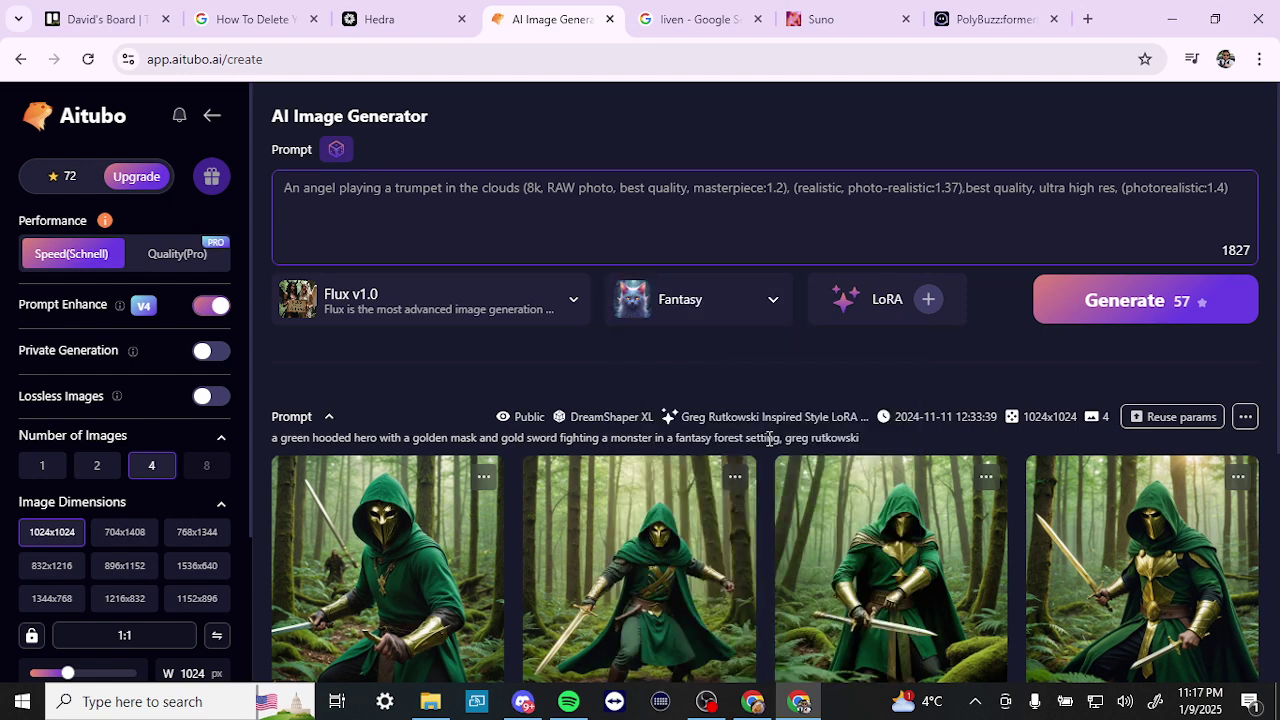
left_click(891, 312)
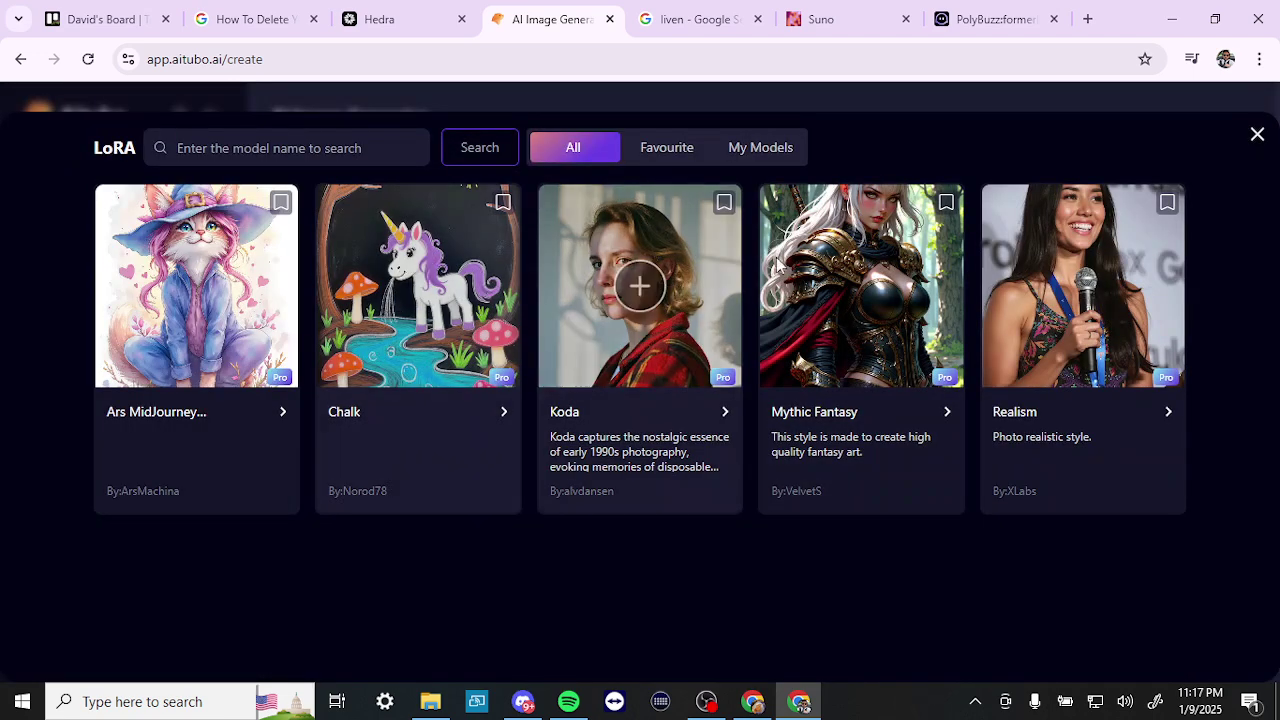
Apply the Mythic Fantasy LoRA at weight 1 with its mythp0rt trigger
left_click(859, 304)
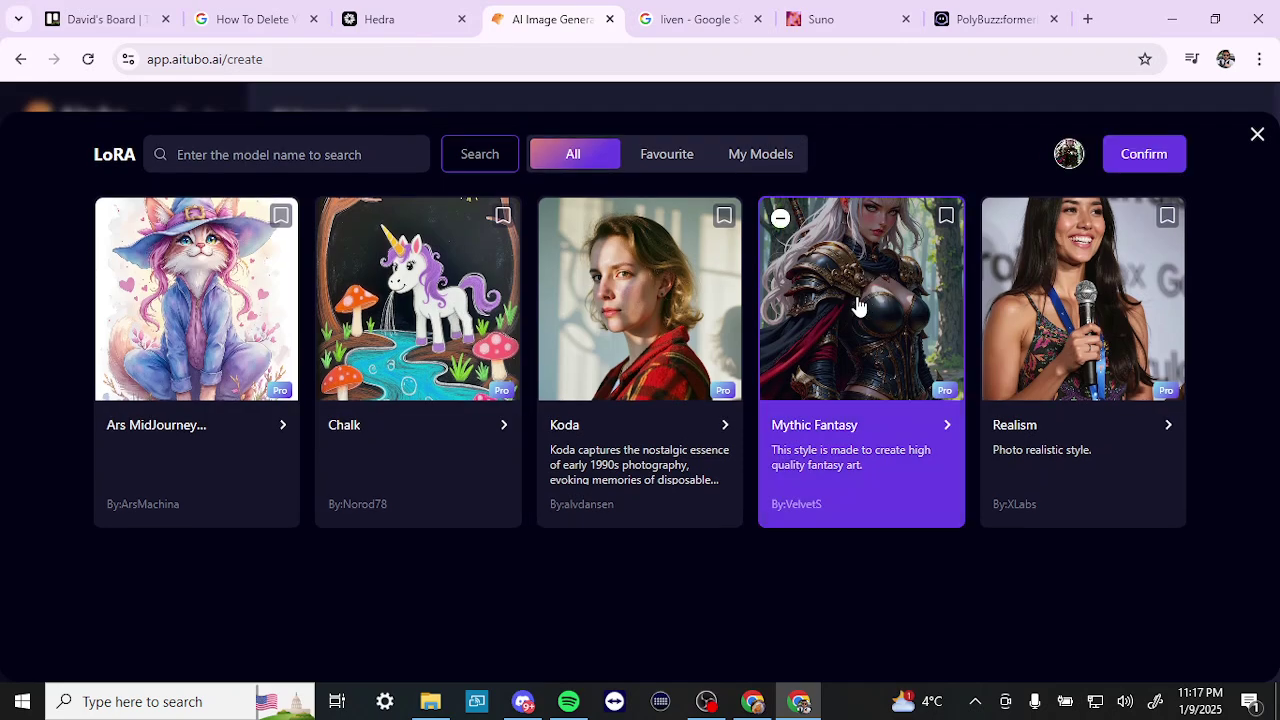
left_click(1178, 157)
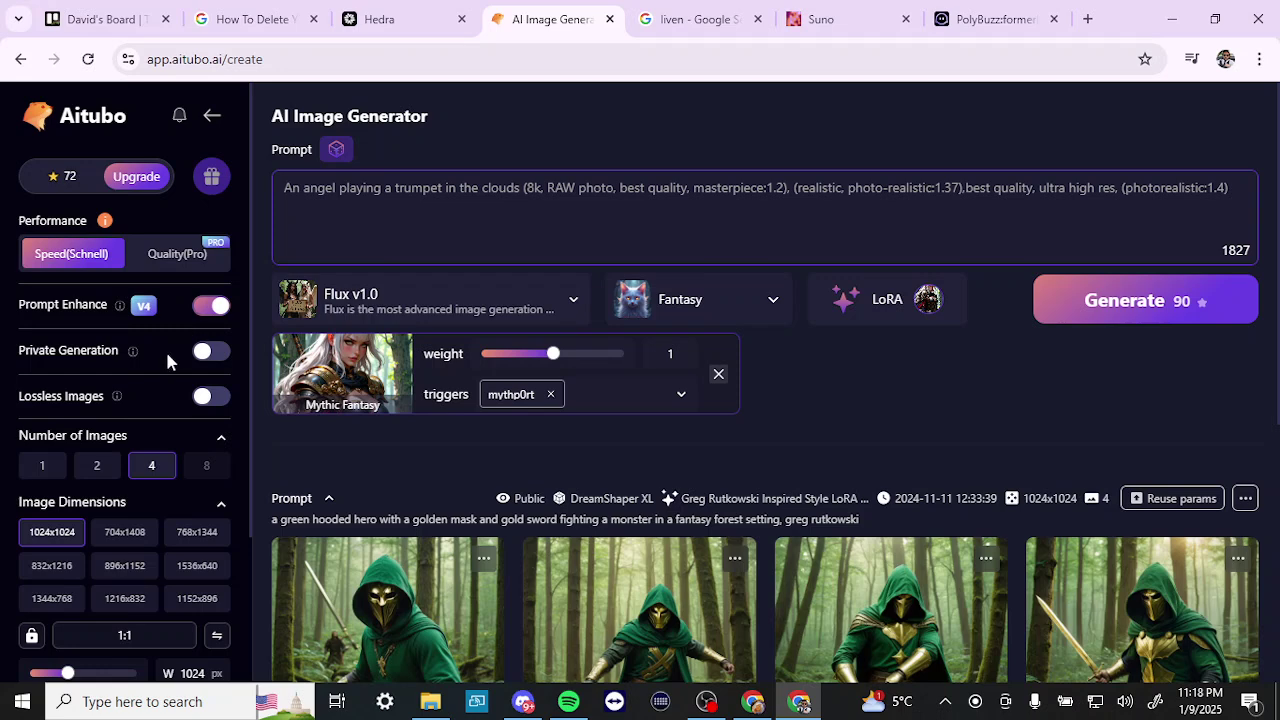
Toggle Prompt Enhance off and back on, and set Number of Images to 2
scroll(165, 348, "down", 1)
left_click(217, 278)
left_click(217, 278)
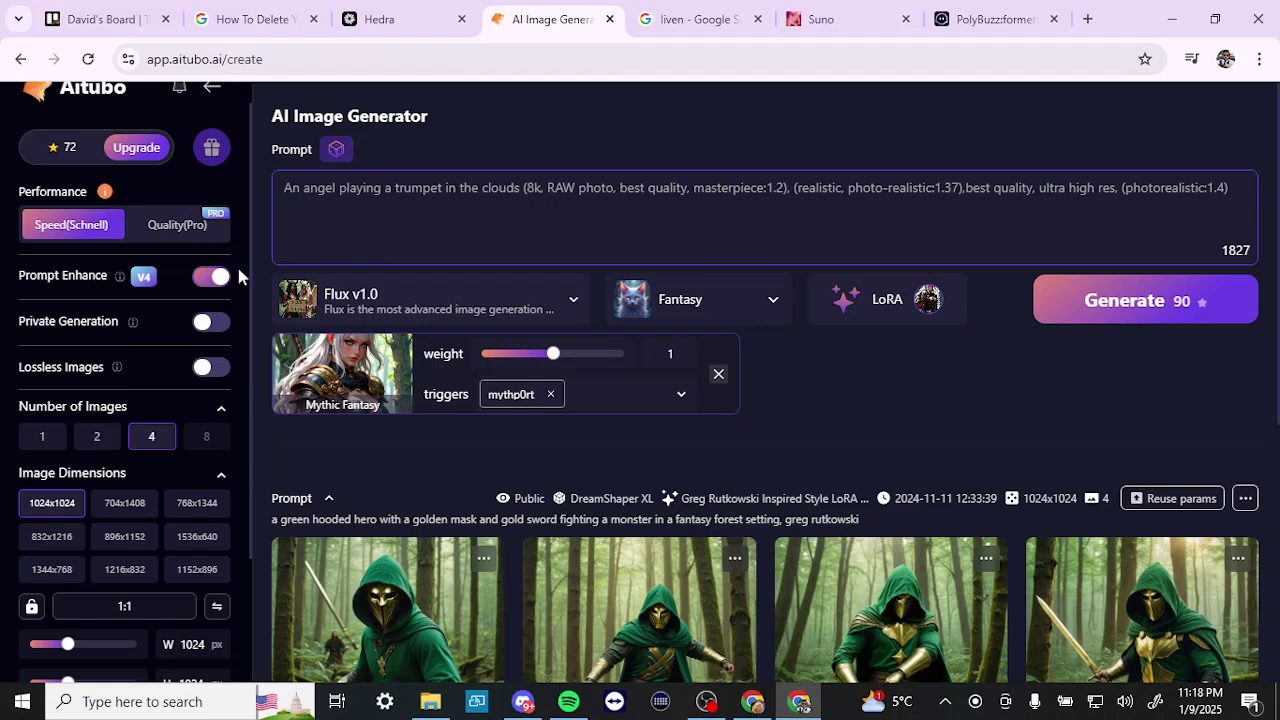
scroll(155, 342, "down", 2)
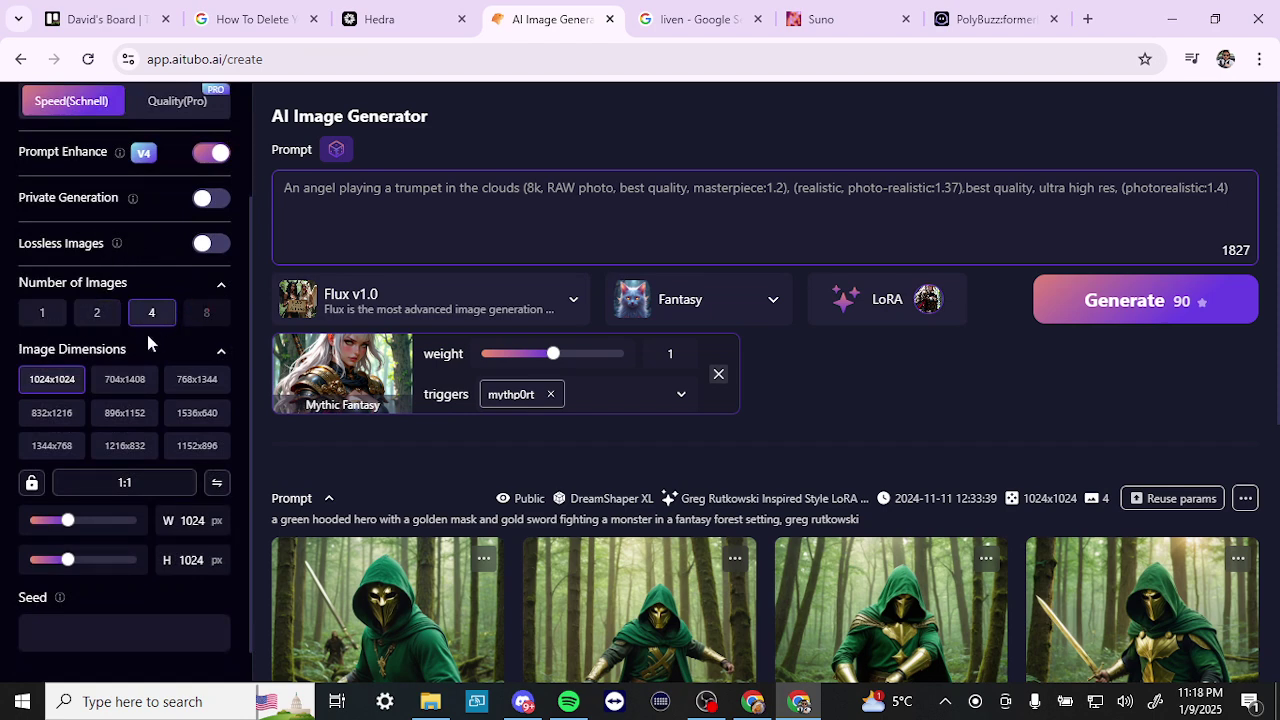
scroll(142, 346, "down", 1)
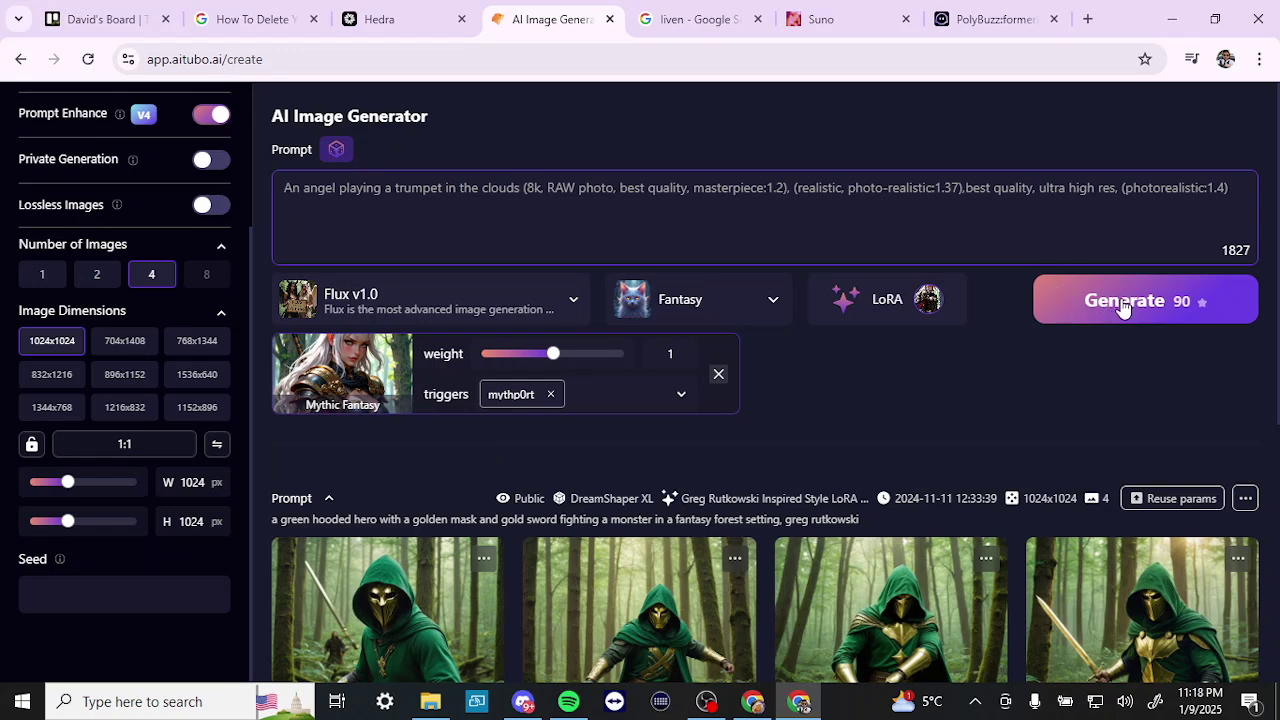
left_click(87, 284)
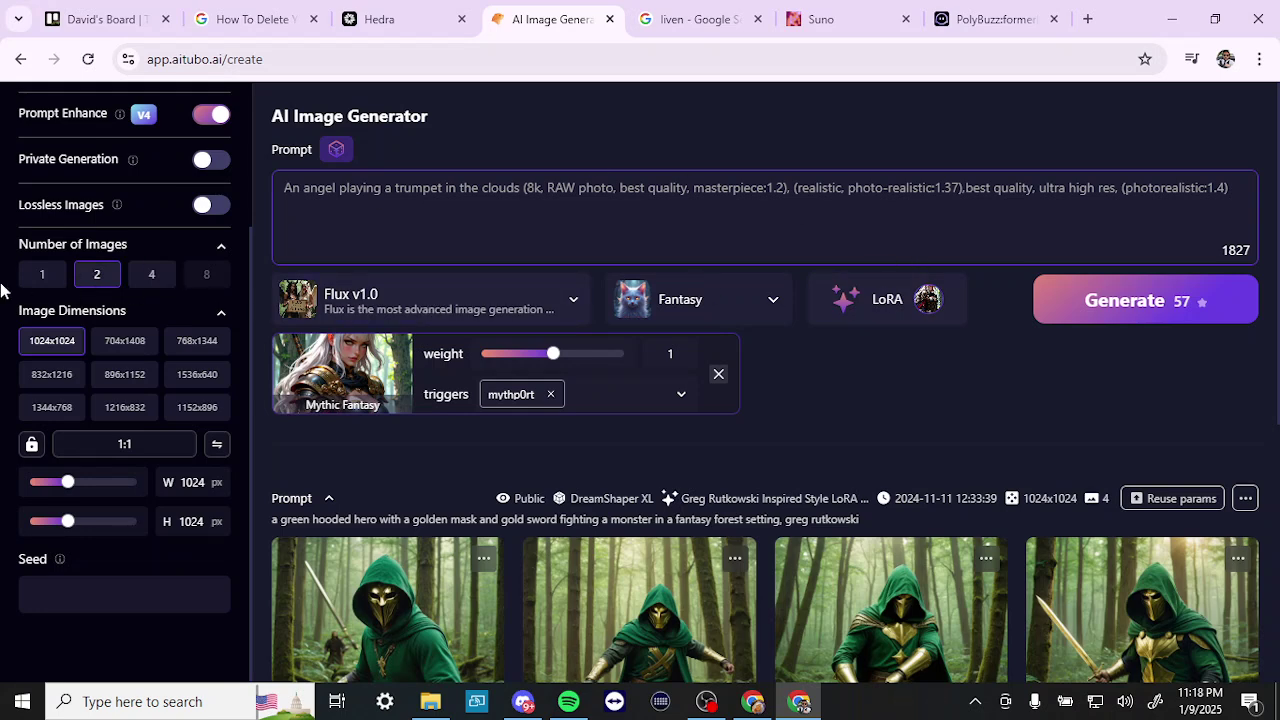
Scroll back up the generator settings and return to the Aitubo home page
scroll(115, 290, "up", 2)
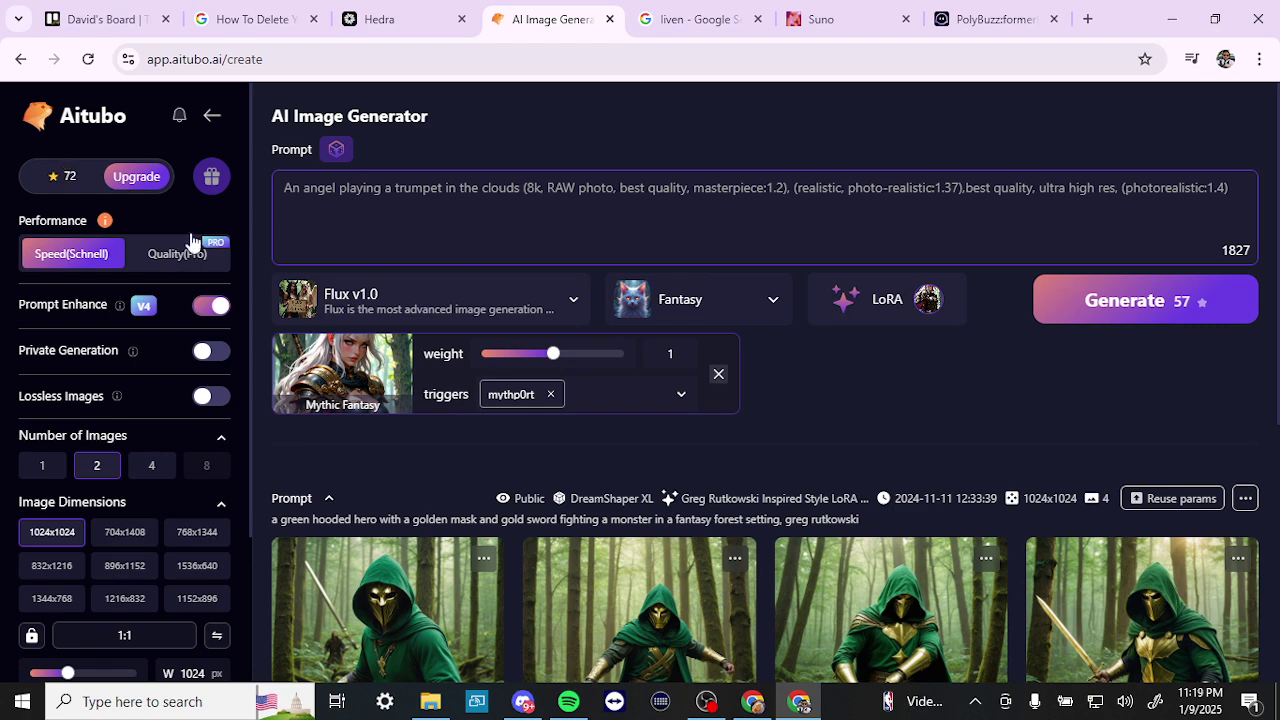
scroll(192, 236, "down", 2)
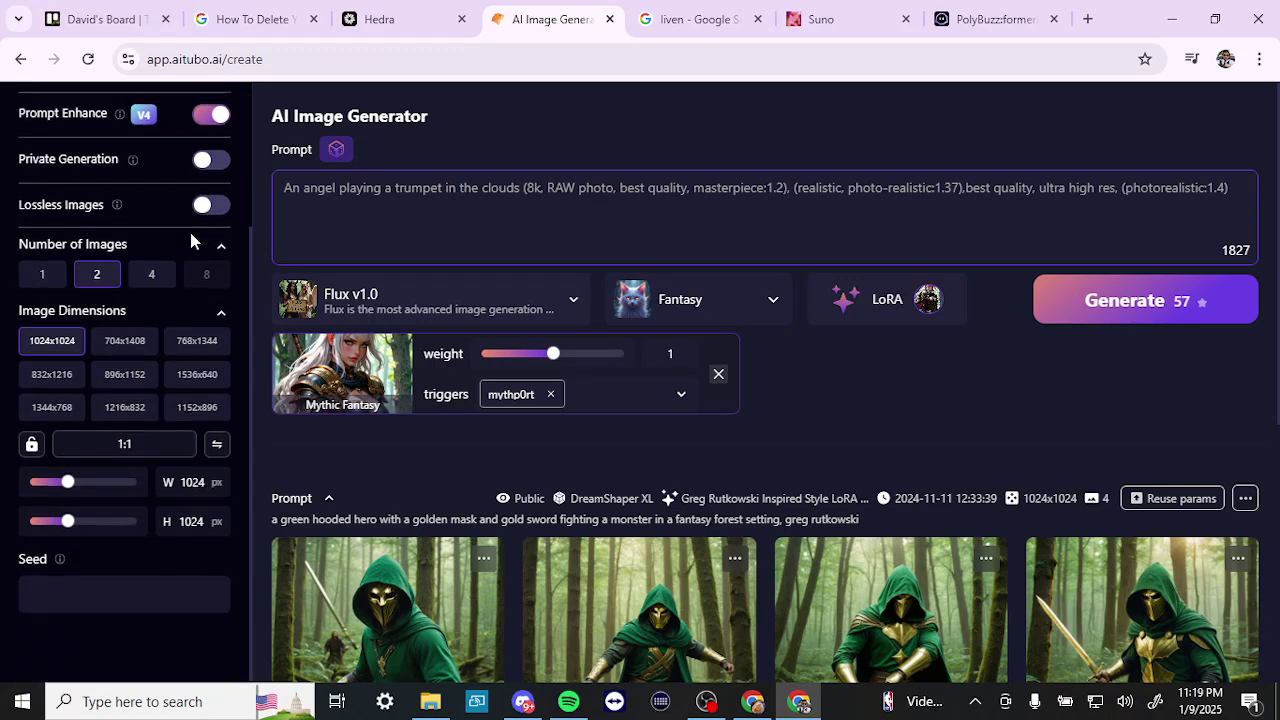
scroll(193, 240, "up", 1)
scroll(192, 240, "up", 1)
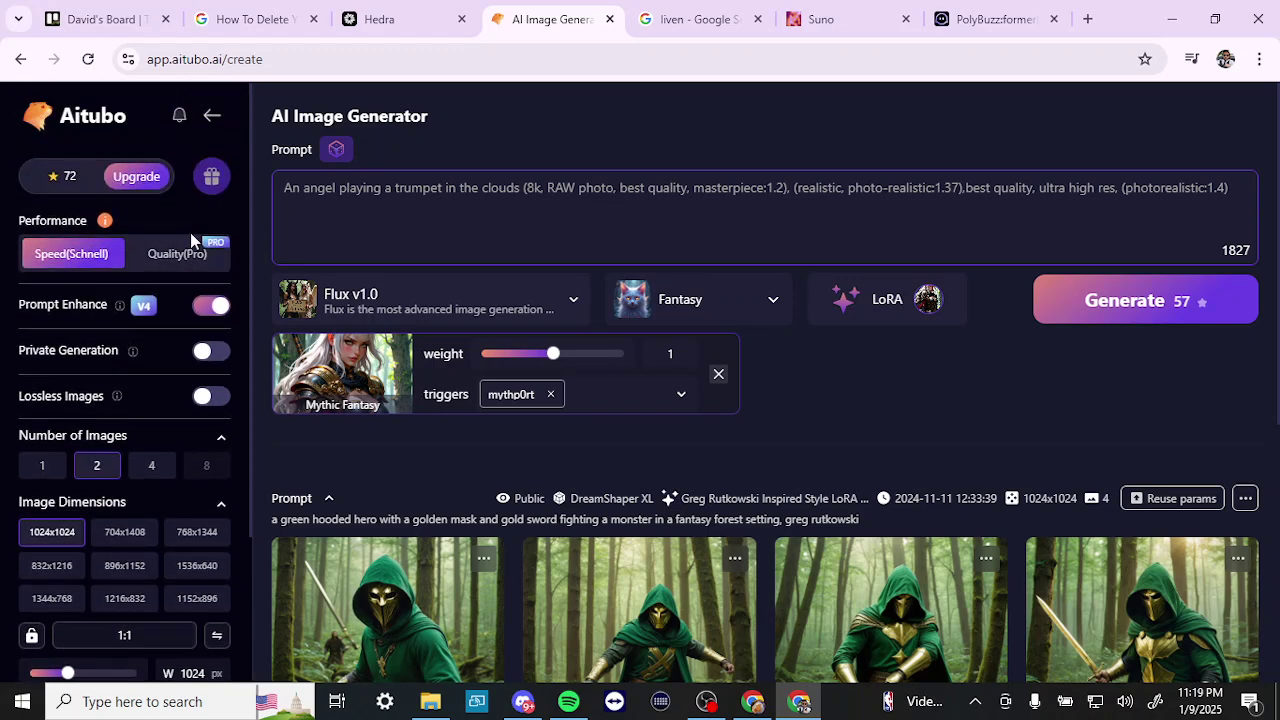
left_click(211, 121)
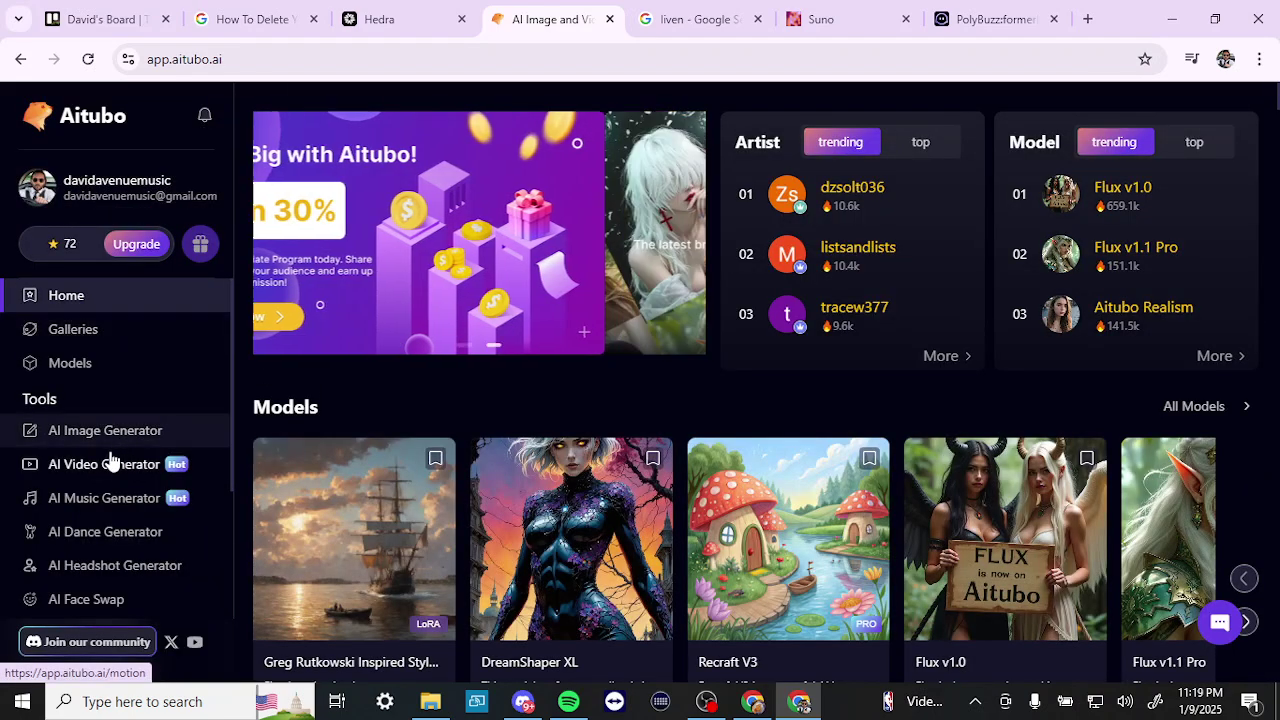
Open the AI Video Generator in From Text mode and place the cursor in the Prompt box
left_click(106, 466)
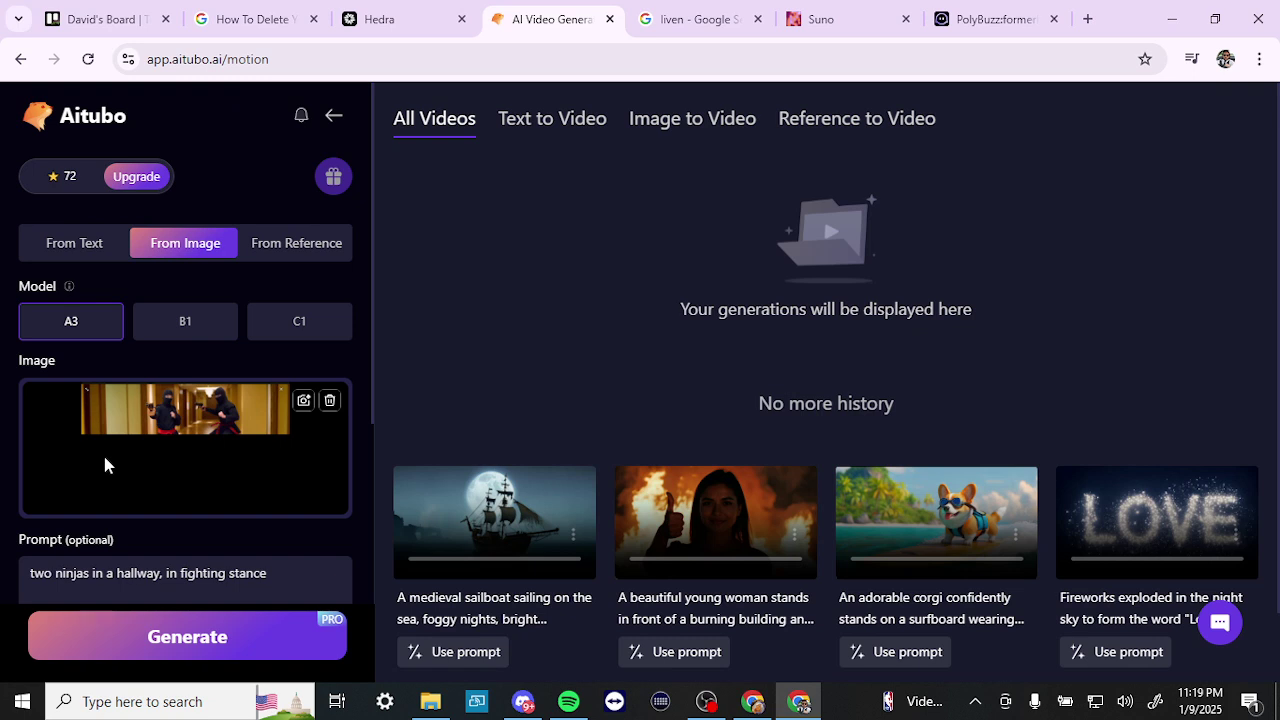
left_click(68, 250)
left_click(120, 392)
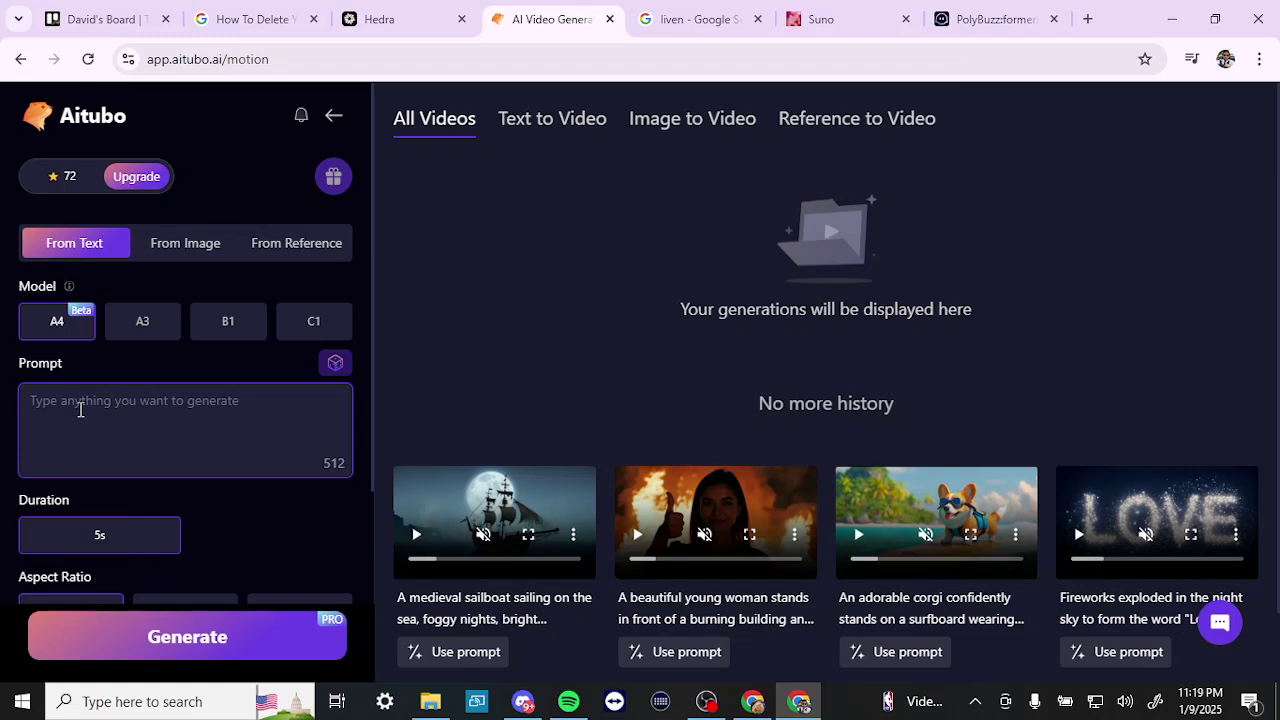
Enter 'a city skyline' as the video prompt and review the Aspect Ratio and other settings
type("a ")
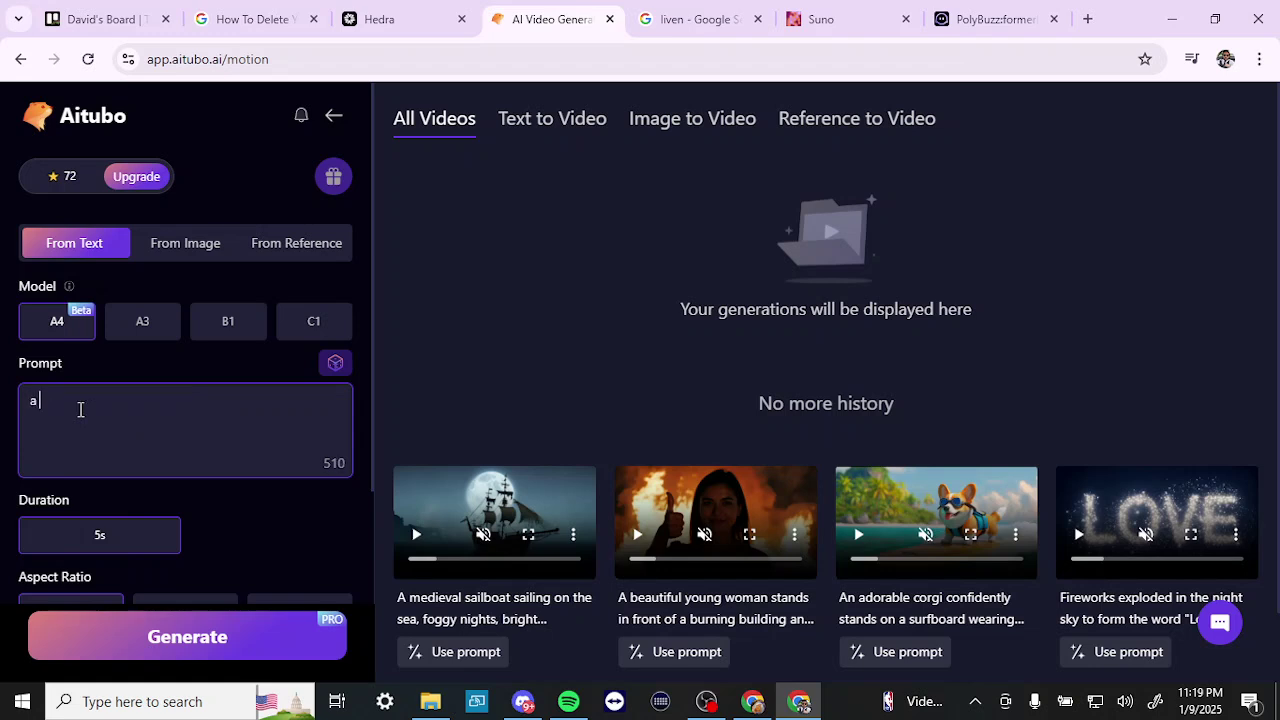
type("city skyline")
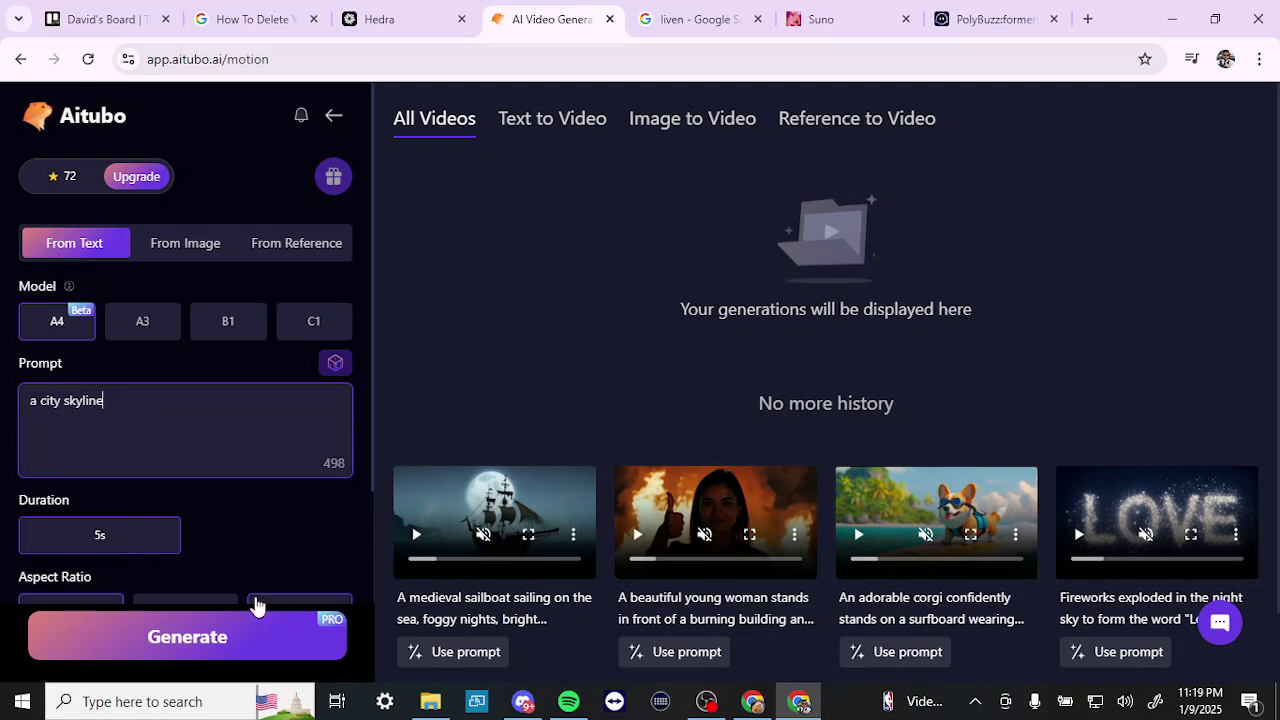
scroll(243, 555, "down", 3)
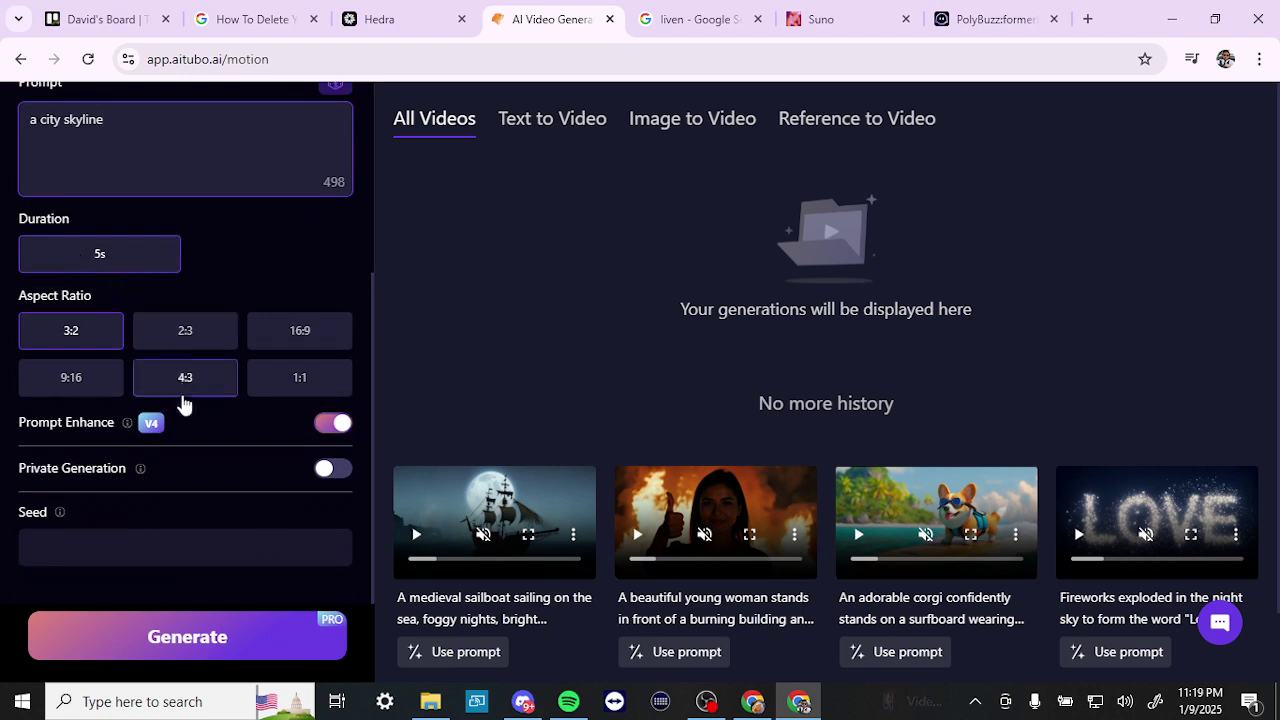
scroll(189, 446, "up", 2)
scroll(190, 450, "down", 2)
scroll(300, 395, "up", 3)
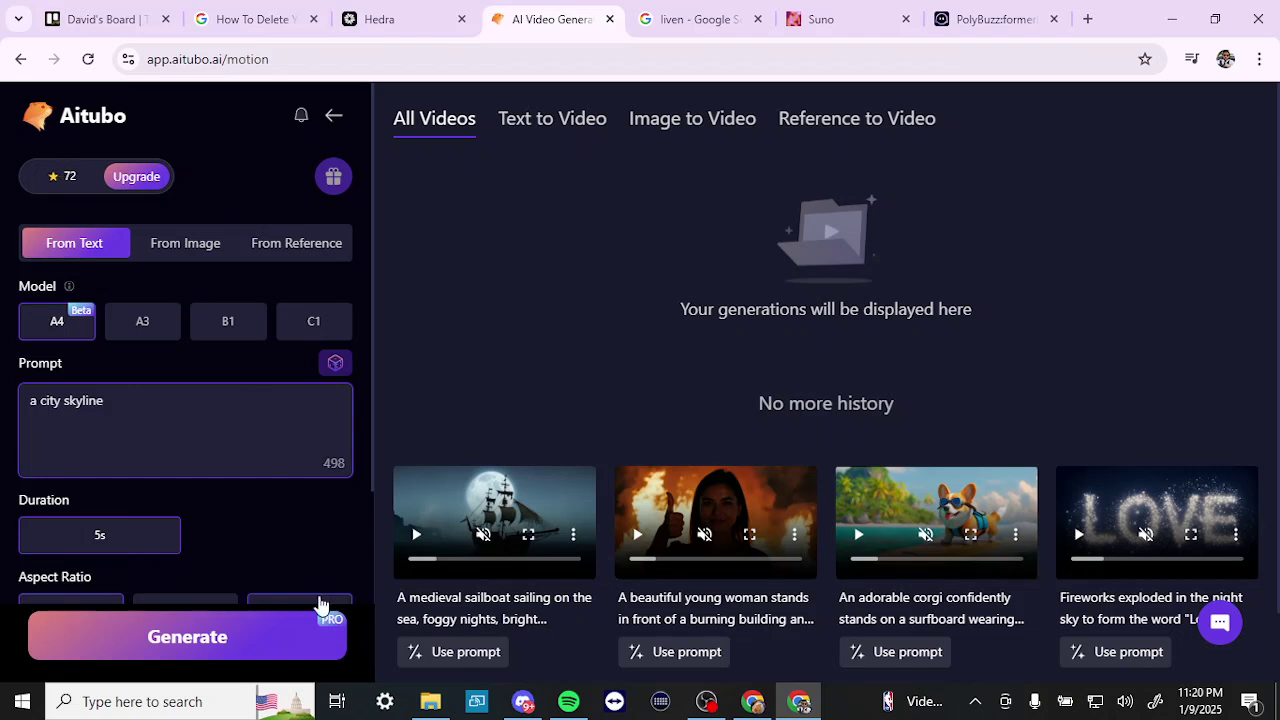
Look through the From Image options, then switch the video generator to From Reference mode
left_click(187, 257)
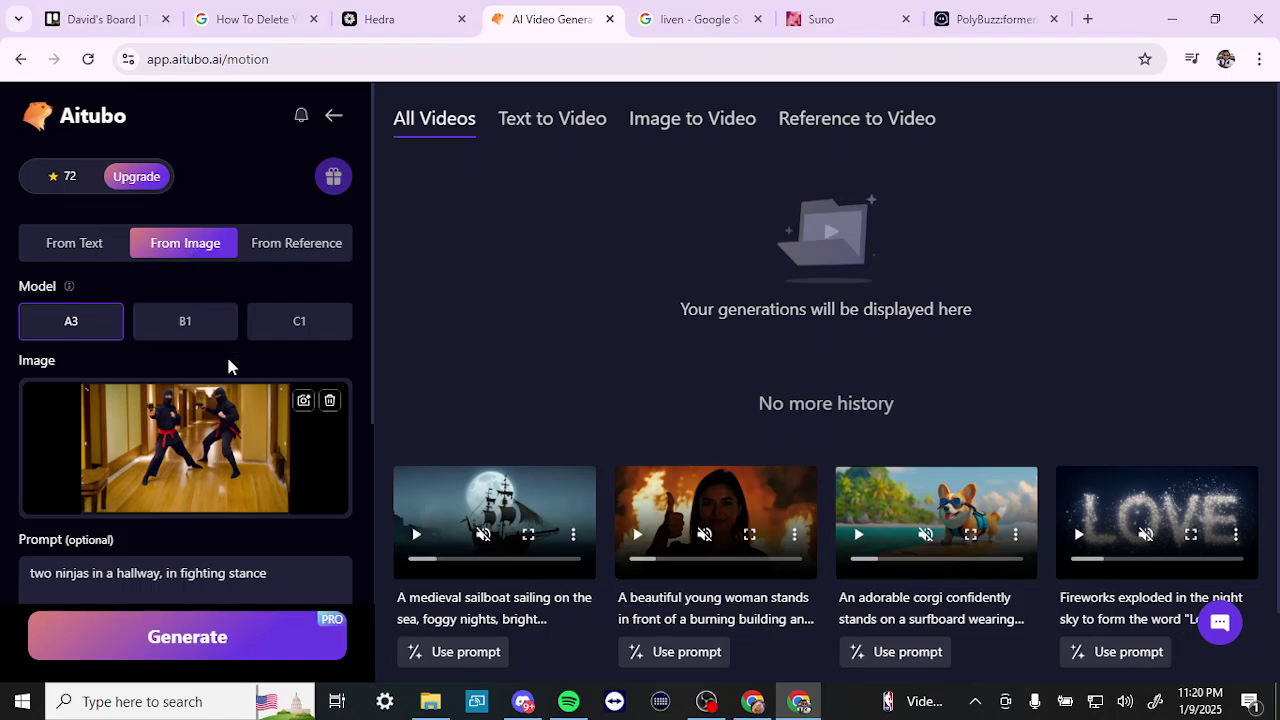
scroll(157, 458, "down", 3)
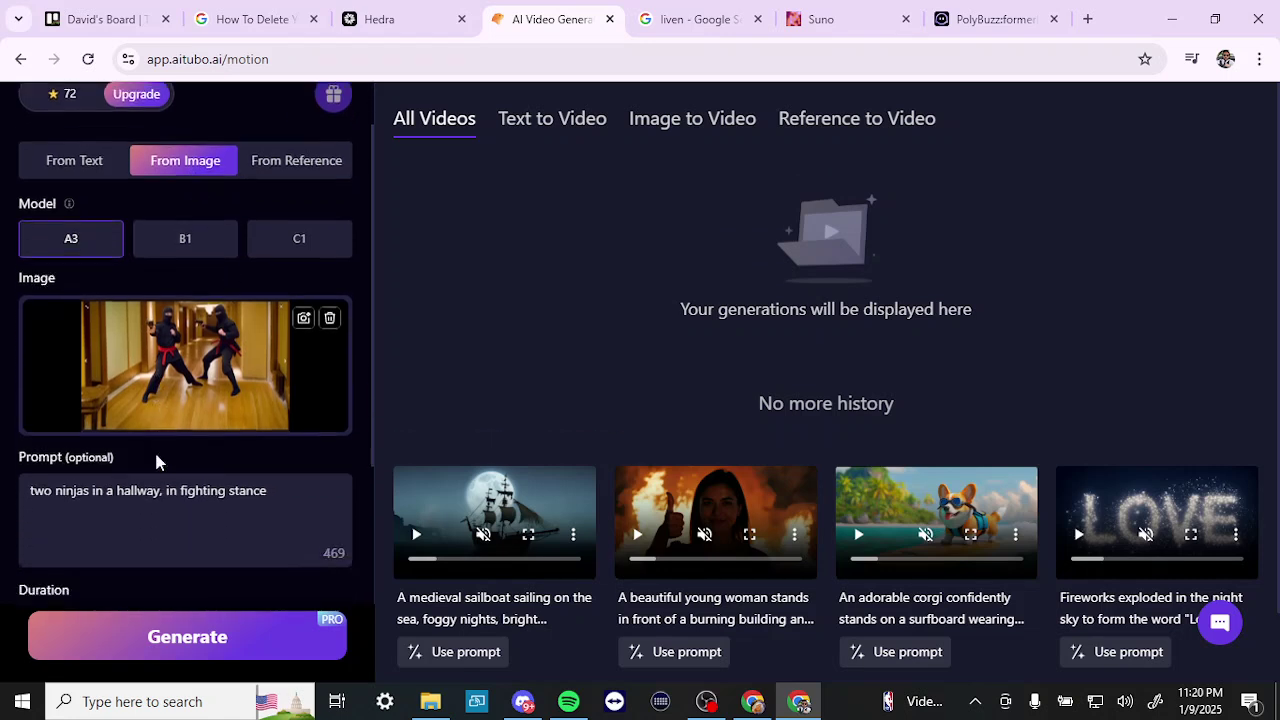
scroll(157, 458, "up", 3)
scroll(157, 458, "down", 3)
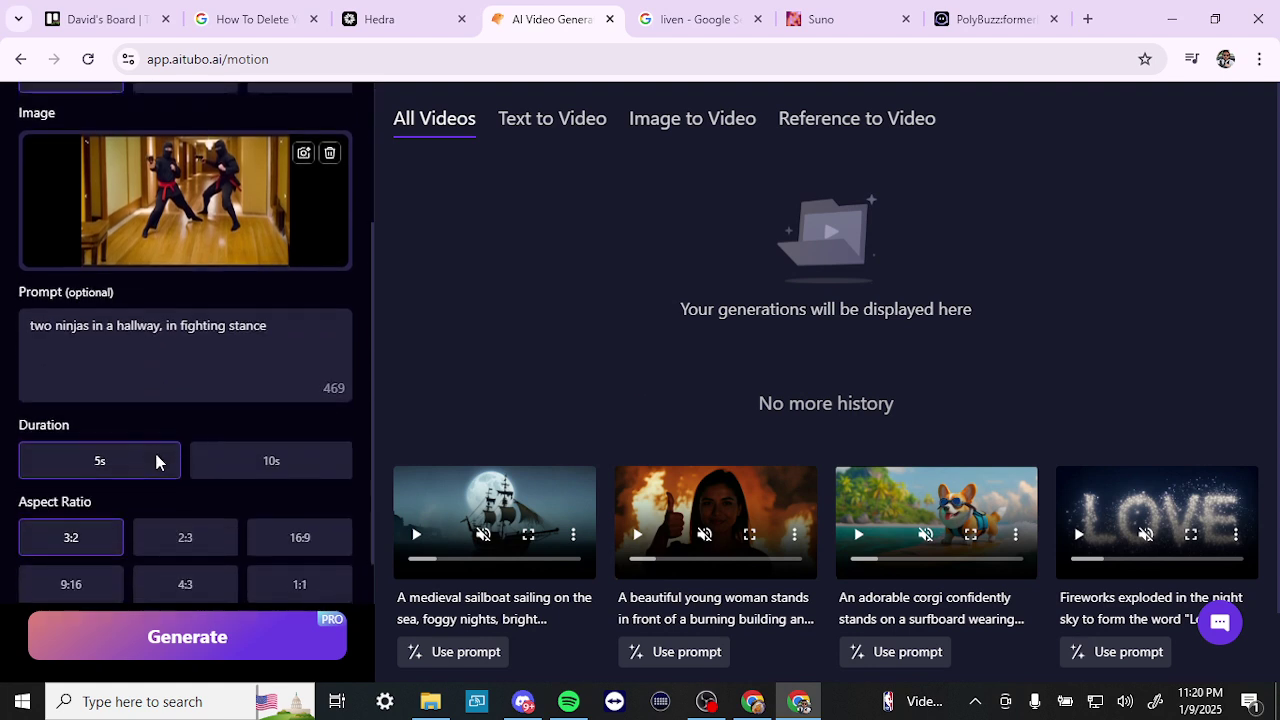
scroll(210, 568, "down", 2)
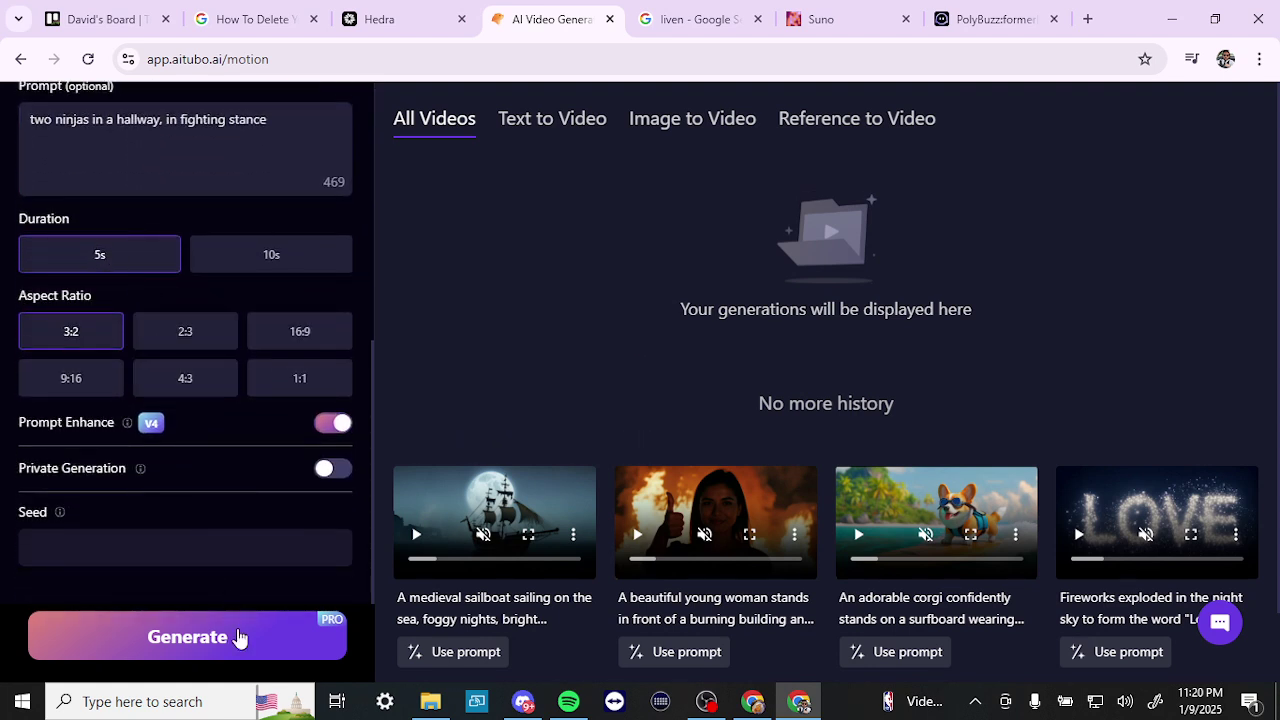
scroll(248, 485, "up", 5)
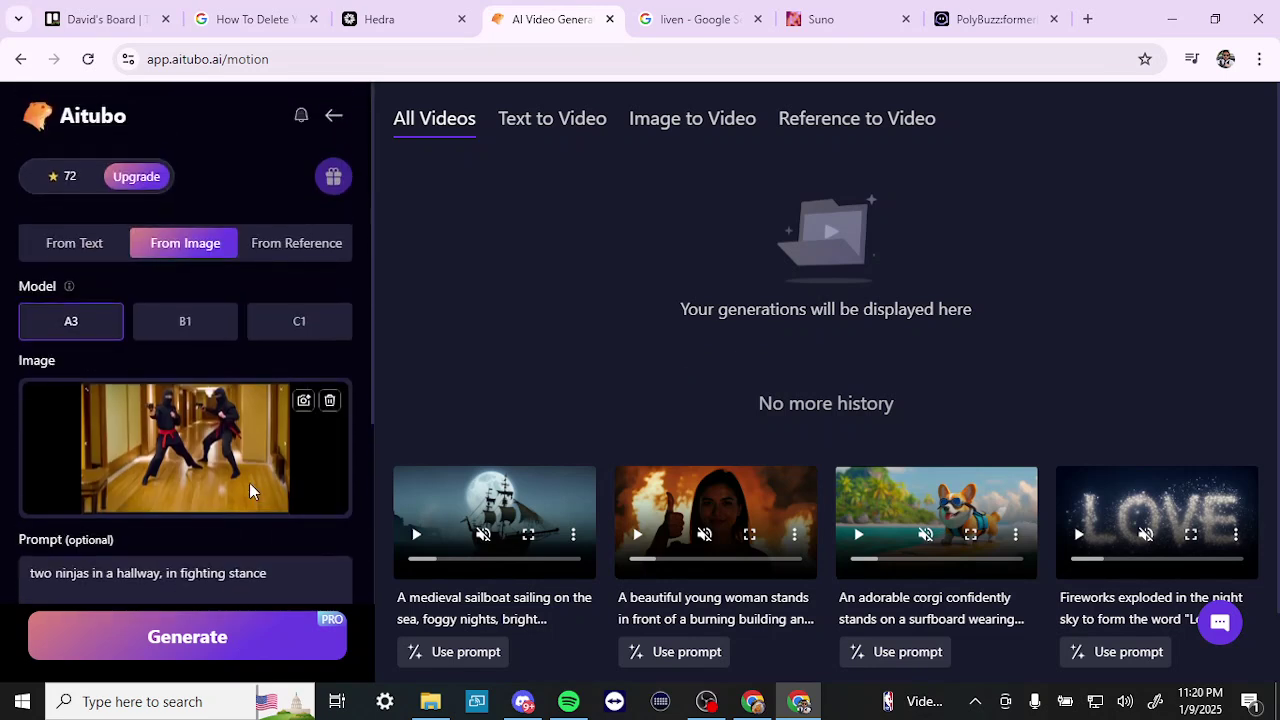
left_click(279, 250)
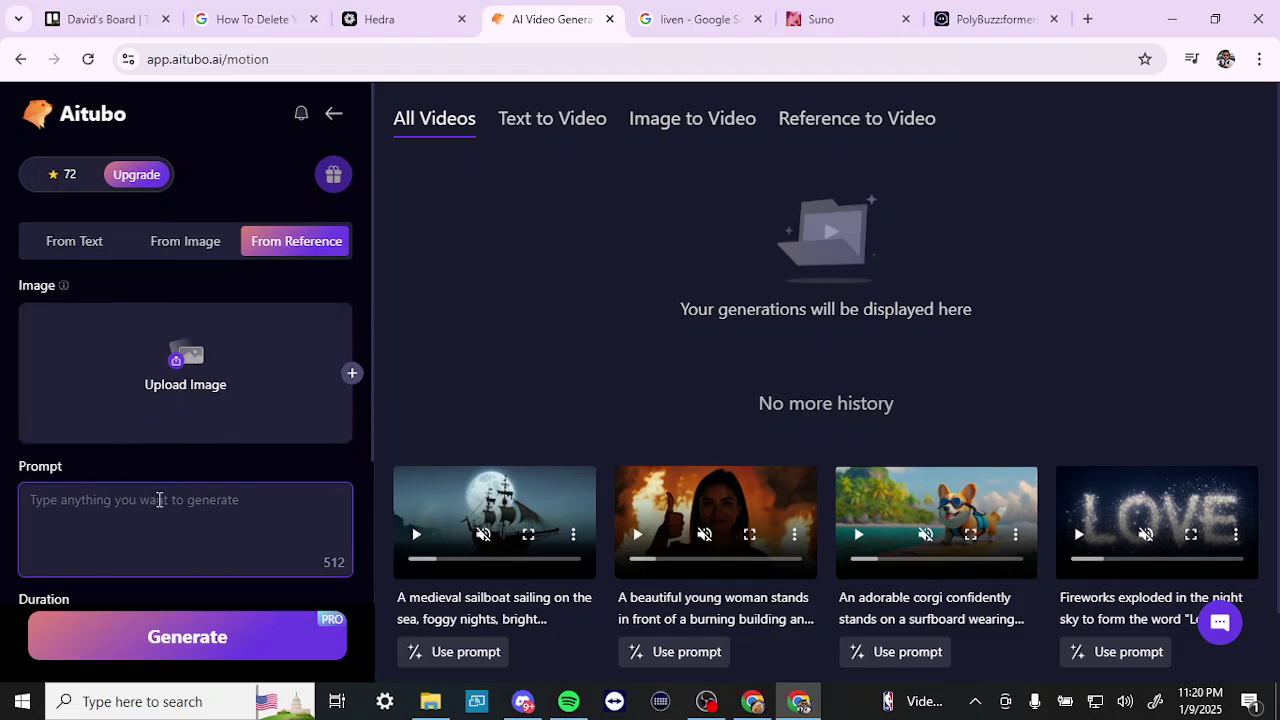
scroll(159, 500, "down", 3)
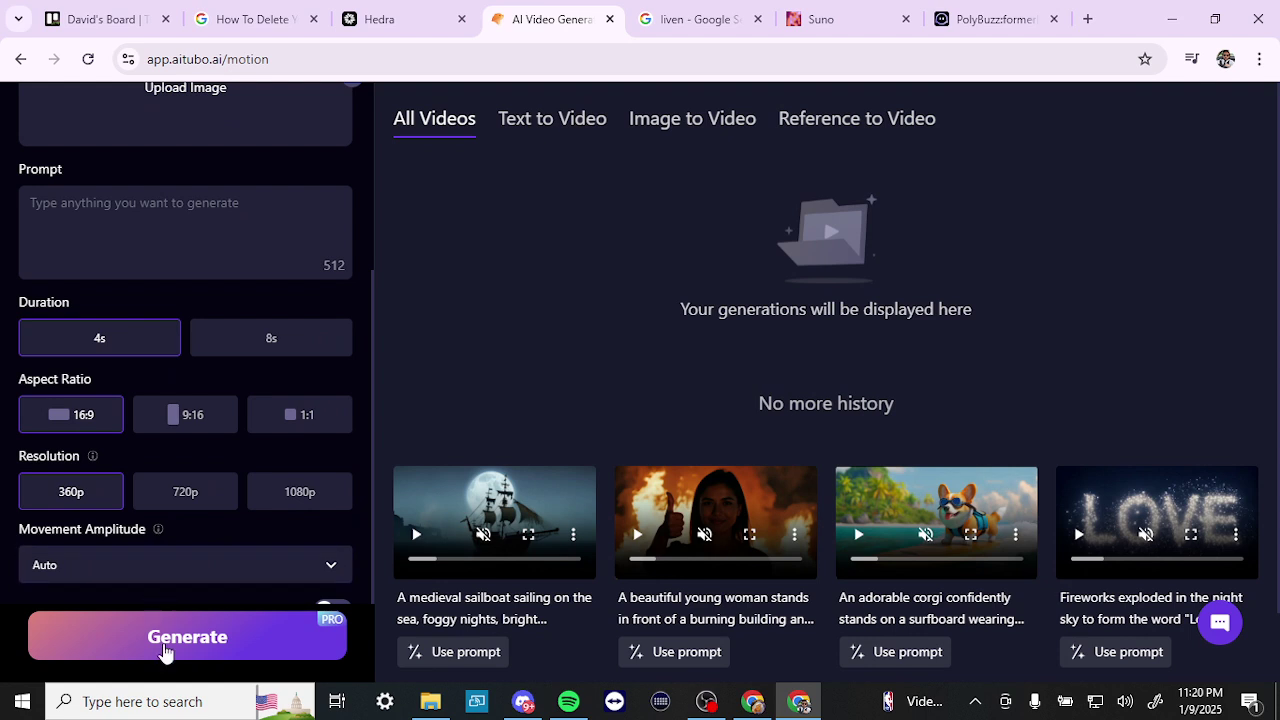
scroll(209, 369, "up", 3)
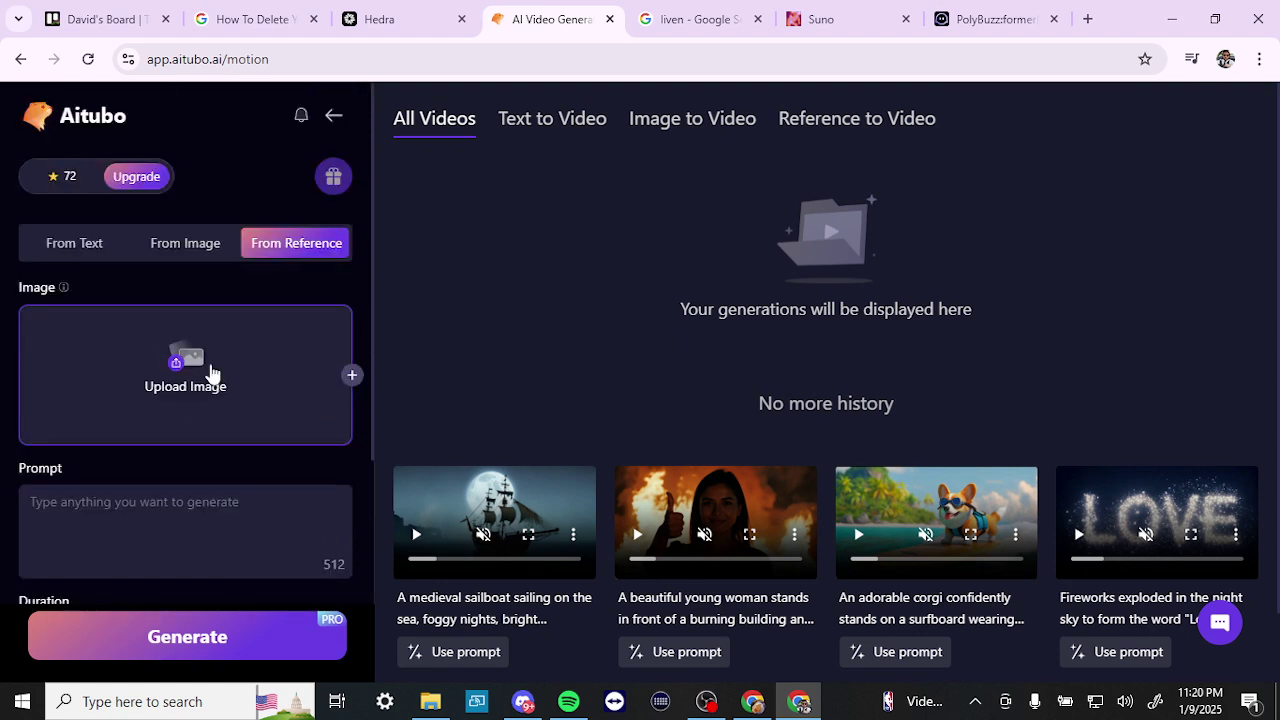
Return Home, open the AI Music Generator, and switch between Custom and Simple Mode, ending on Simple Mode
left_click(333, 118)
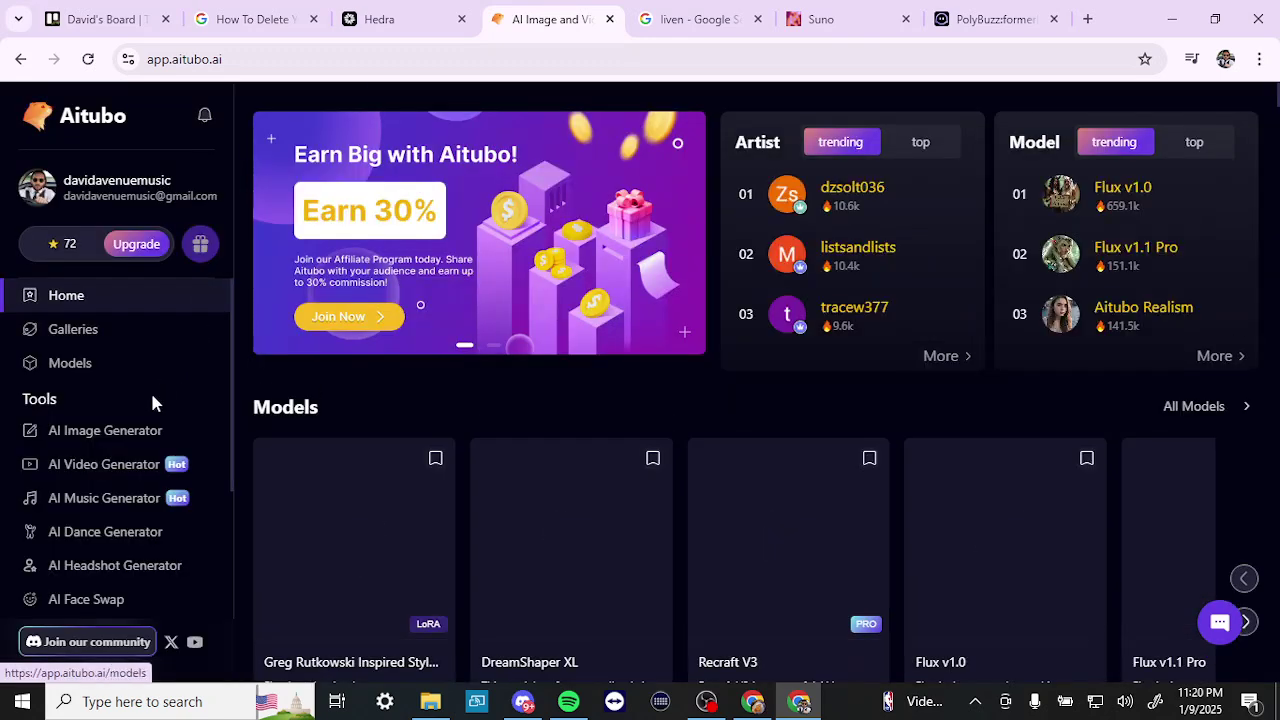
left_click(116, 498)
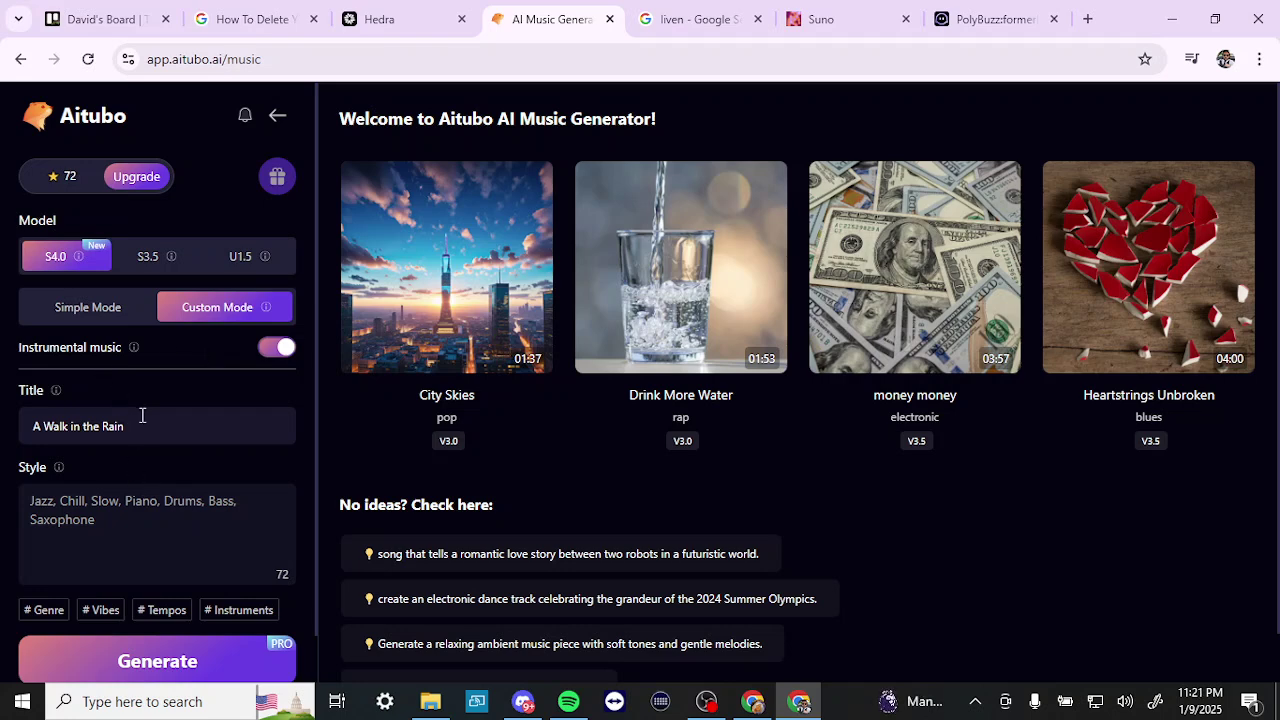
left_click(101, 310)
left_click(203, 311)
left_click(213, 310)
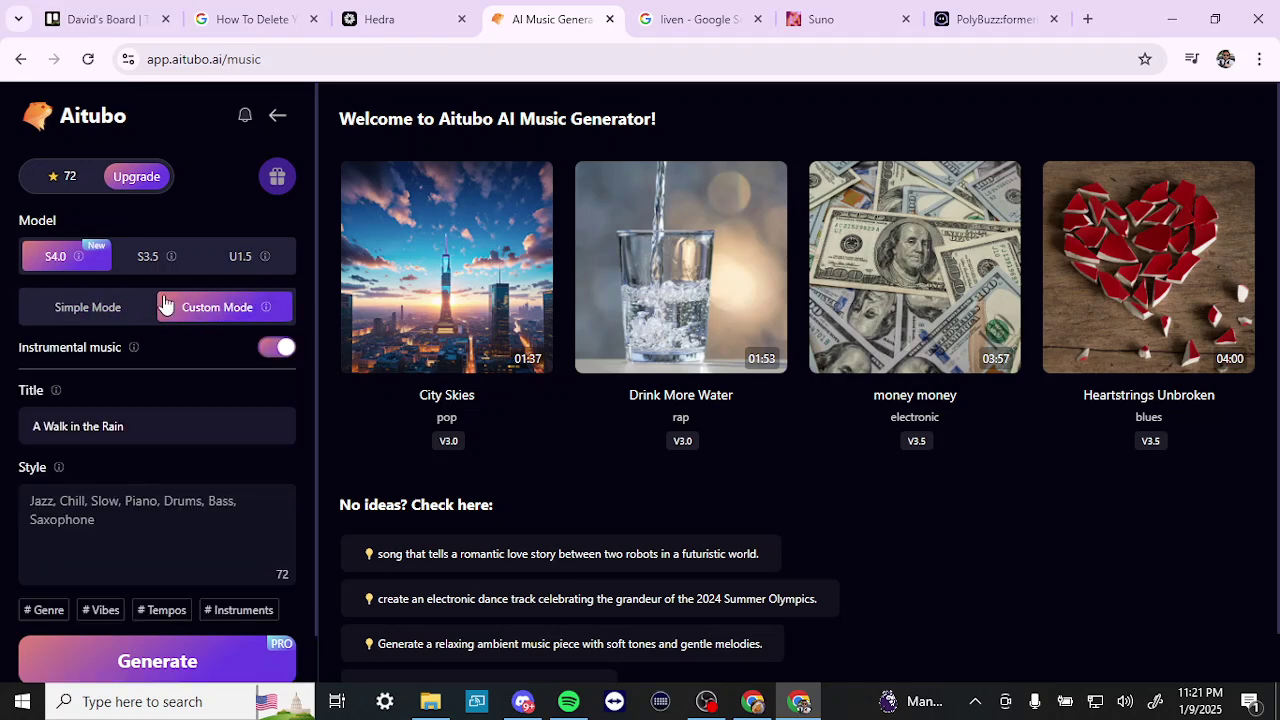
left_click(84, 307)
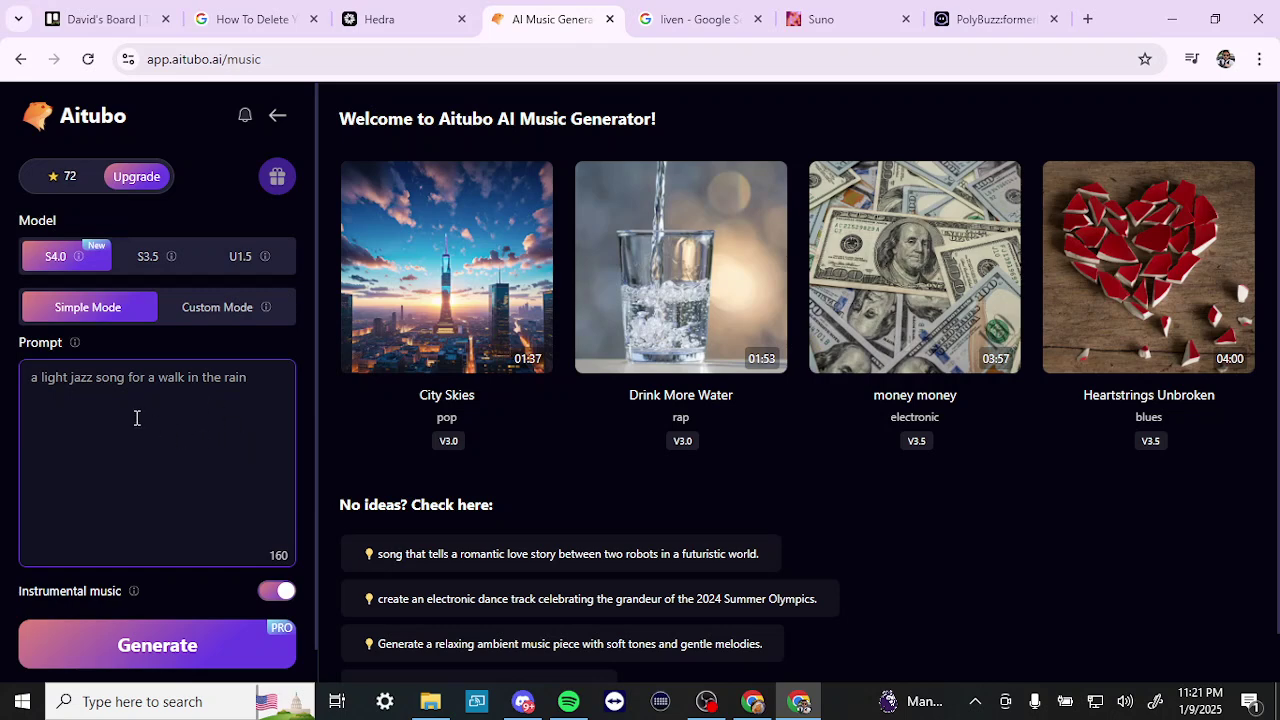
left_click(219, 310)
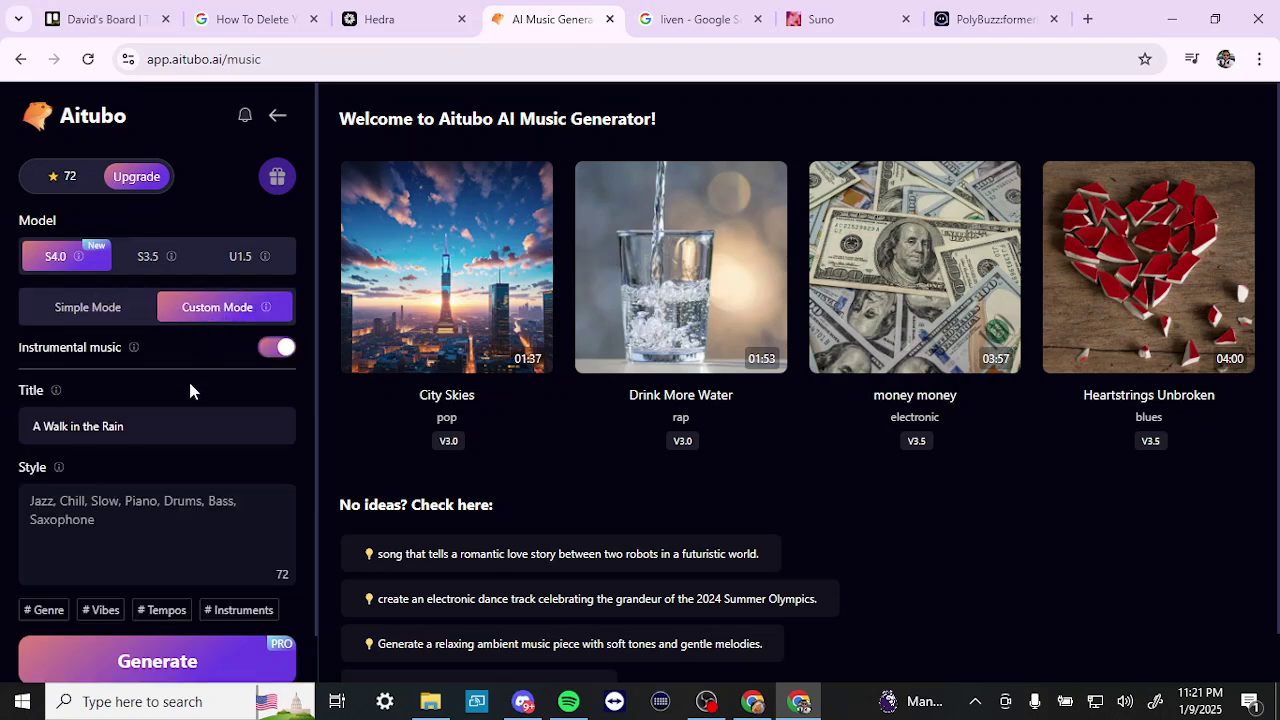
left_click(275, 351)
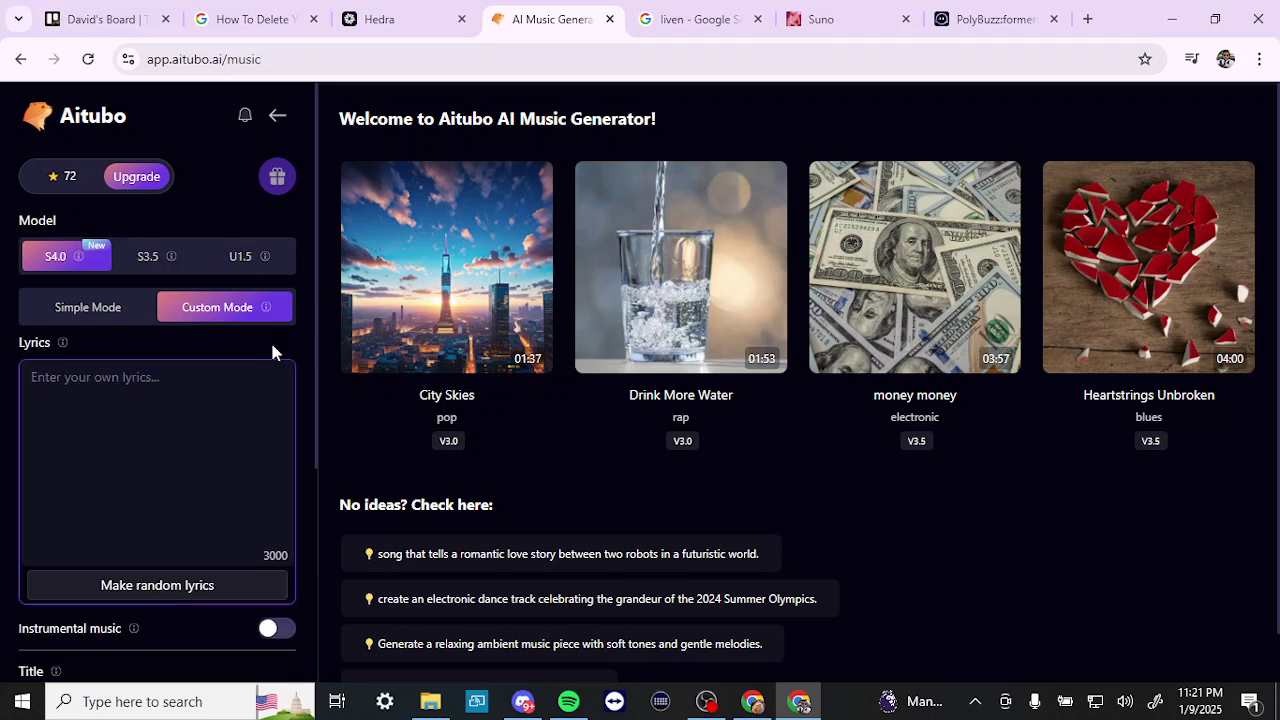
left_click(275, 628)
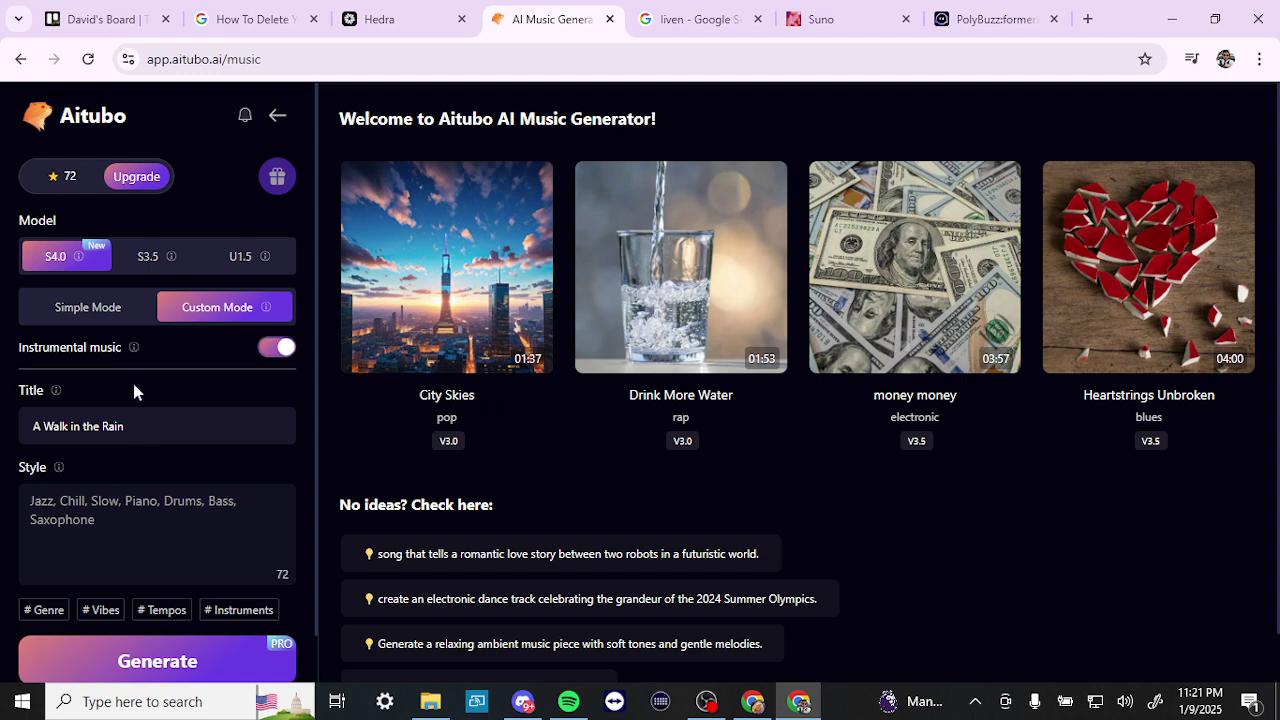
scroll(166, 427, "down", 1)
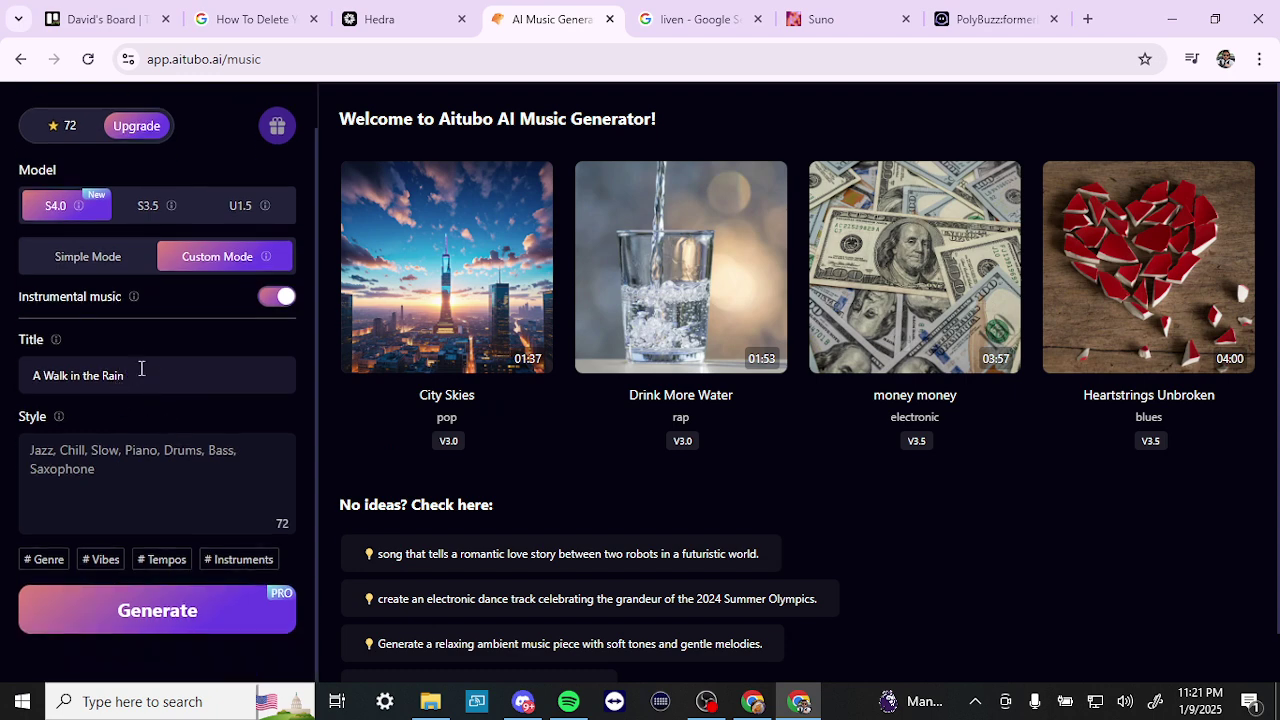
left_click(275, 297)
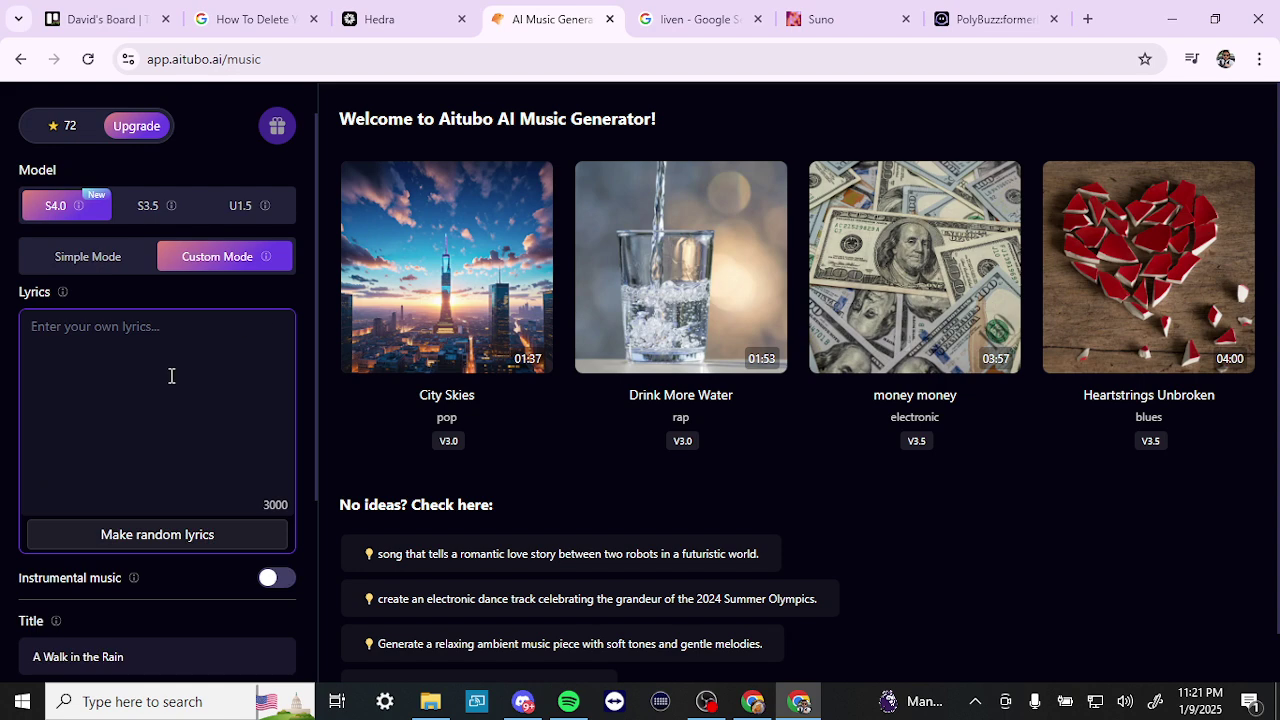
scroll(171, 375, "down", 5)
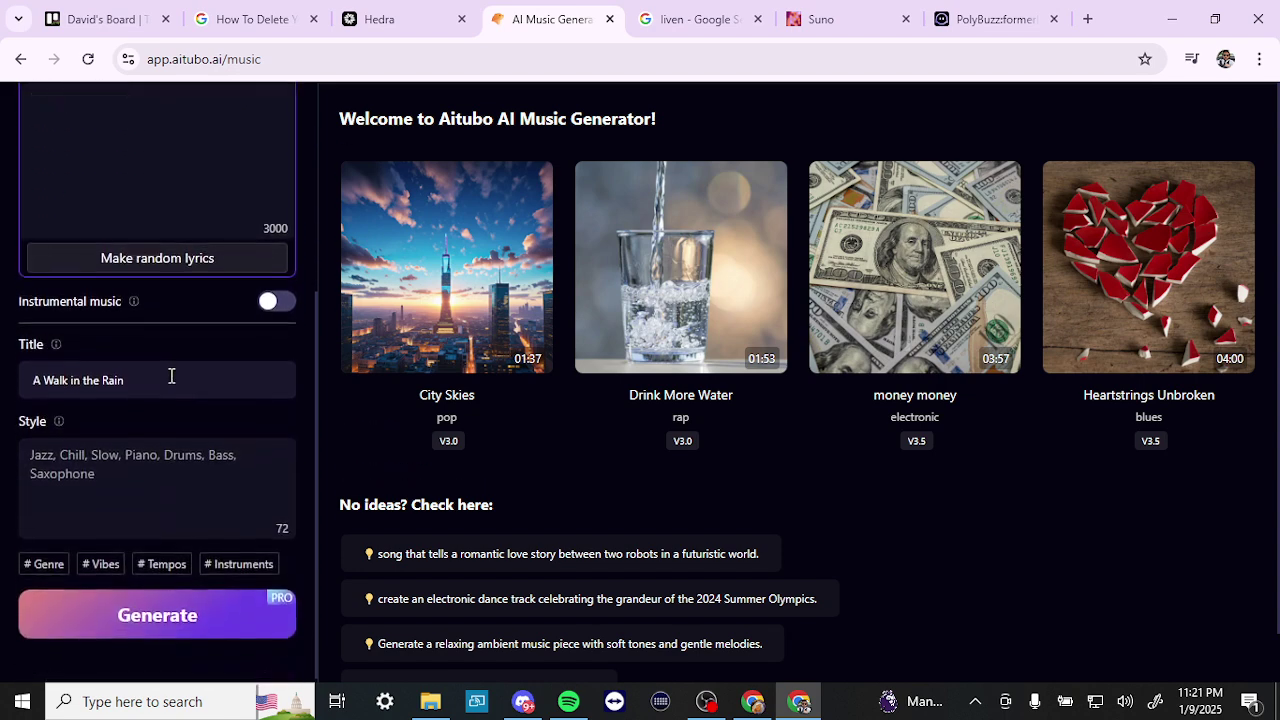
scroll(171, 375, "up", 6)
scroll(171, 375, "down", 2)
left_click(266, 521)
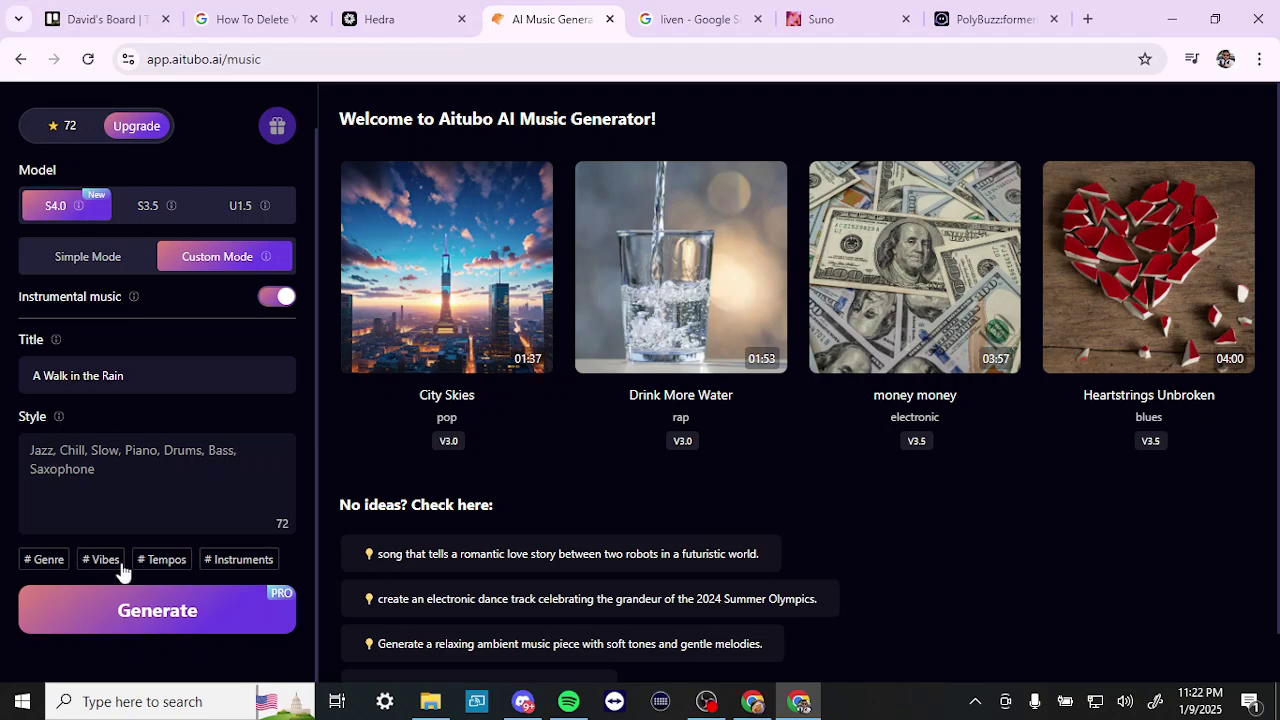
Preview the #Genre, #Vibes, #Tempos and #Instruments style tags, then go back home
left_click(36, 564)
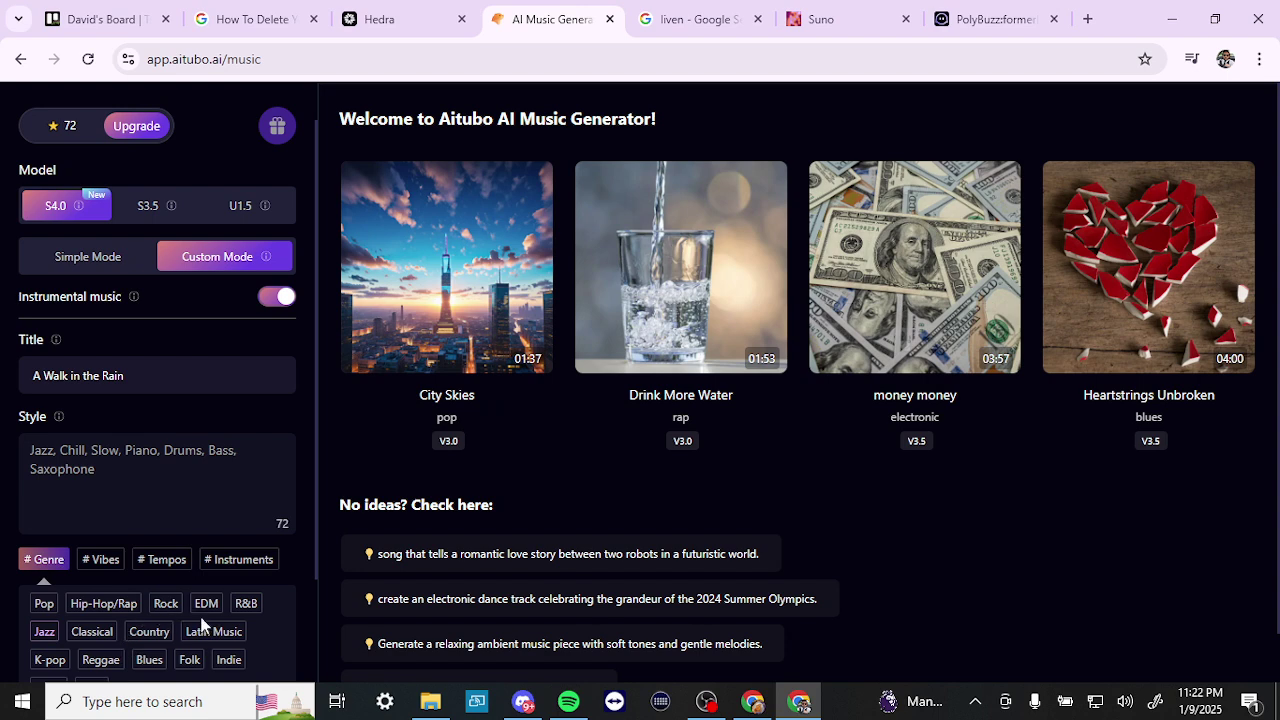
left_click(104, 561)
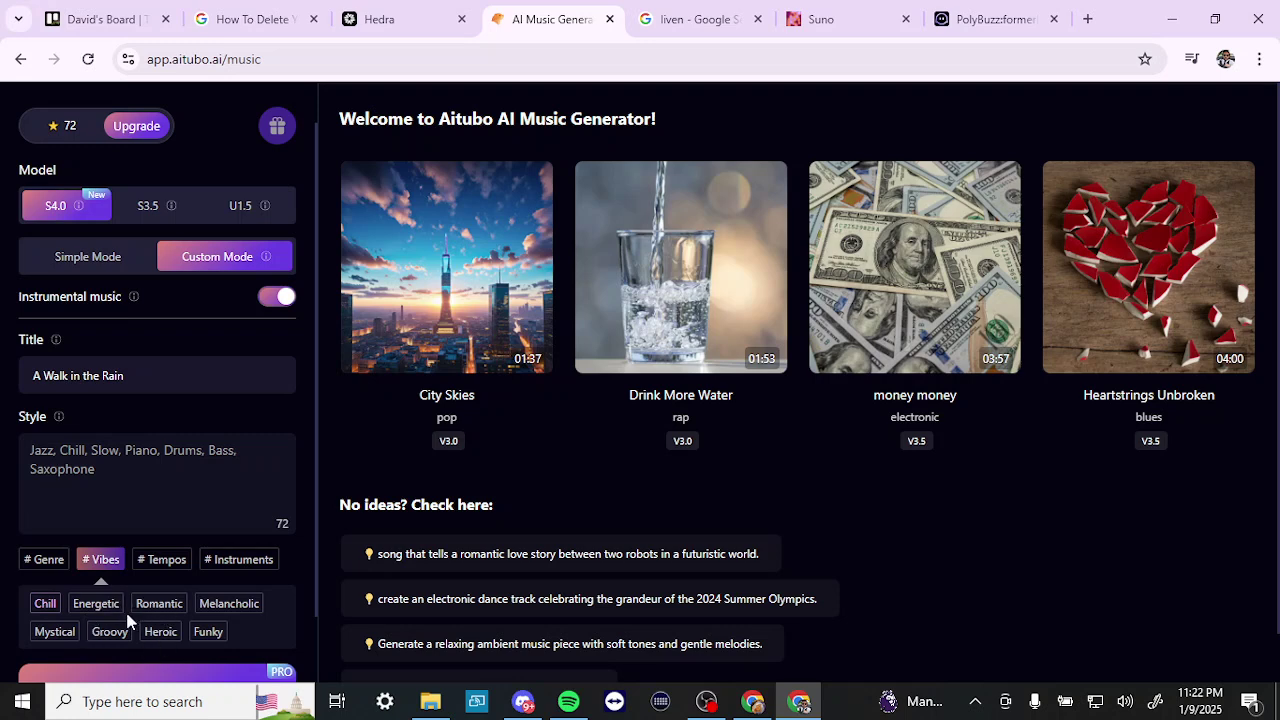
left_click(158, 562)
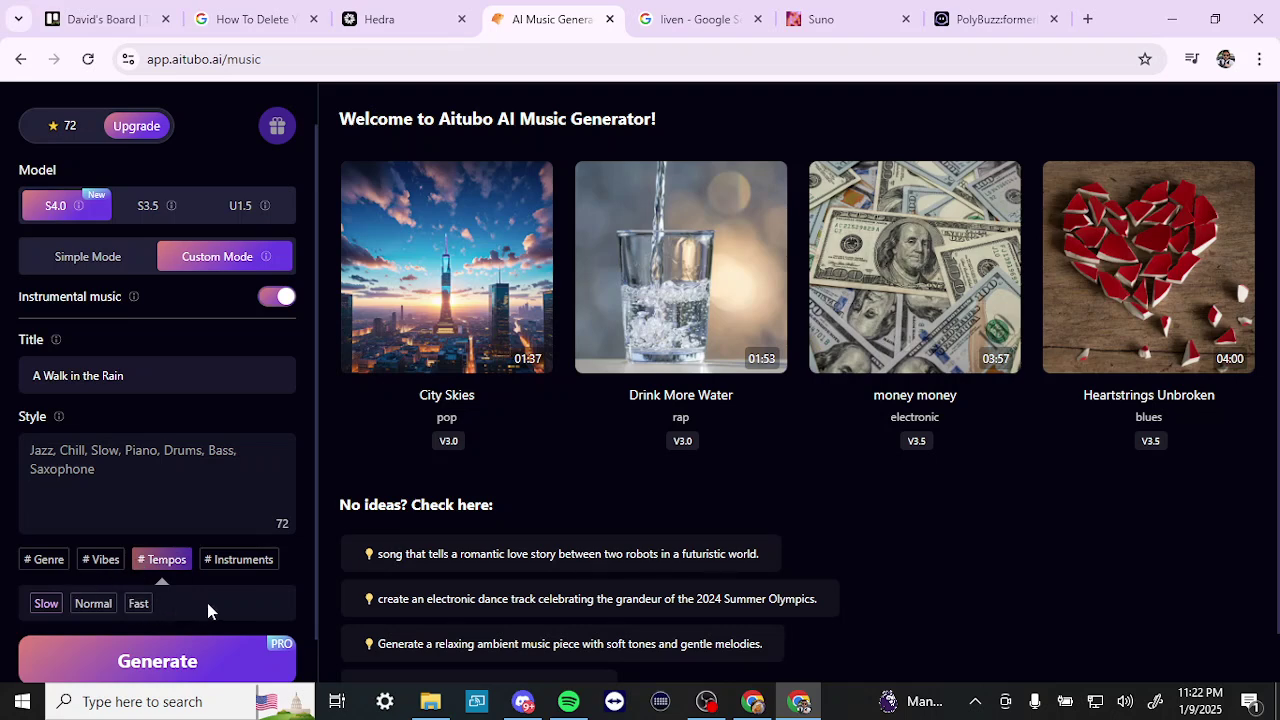
left_click(240, 566)
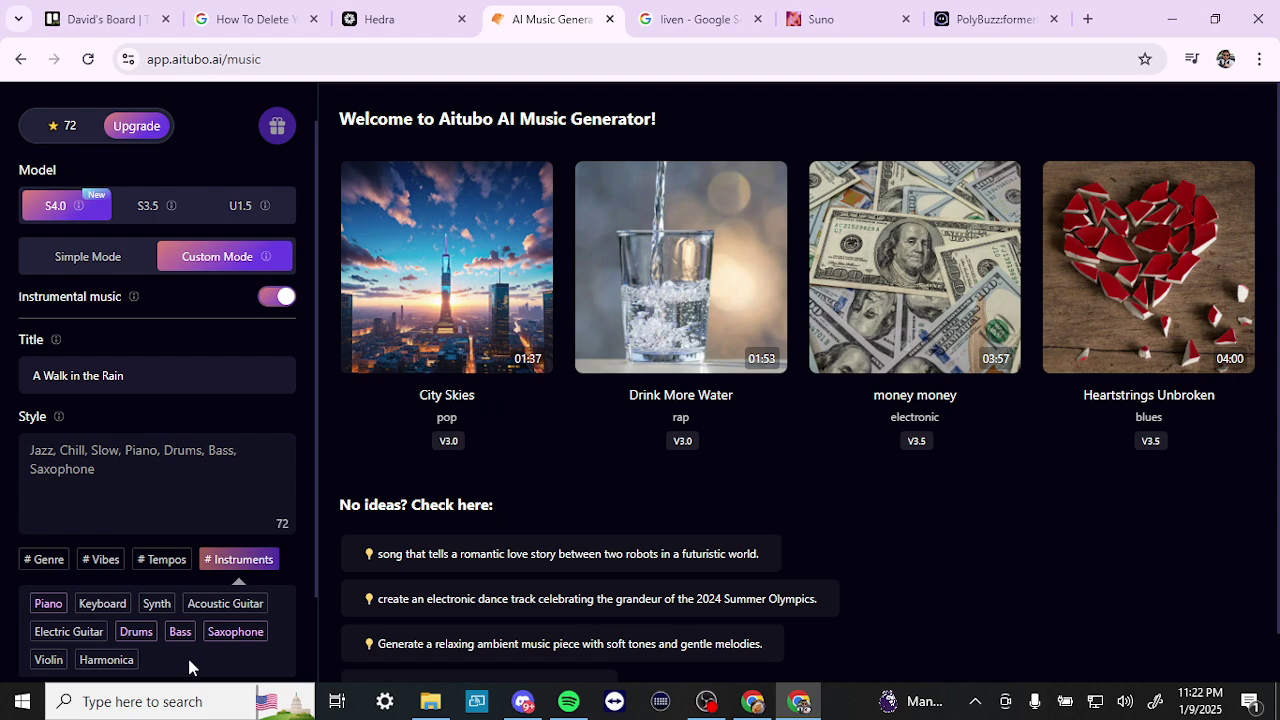
left_click(248, 565)
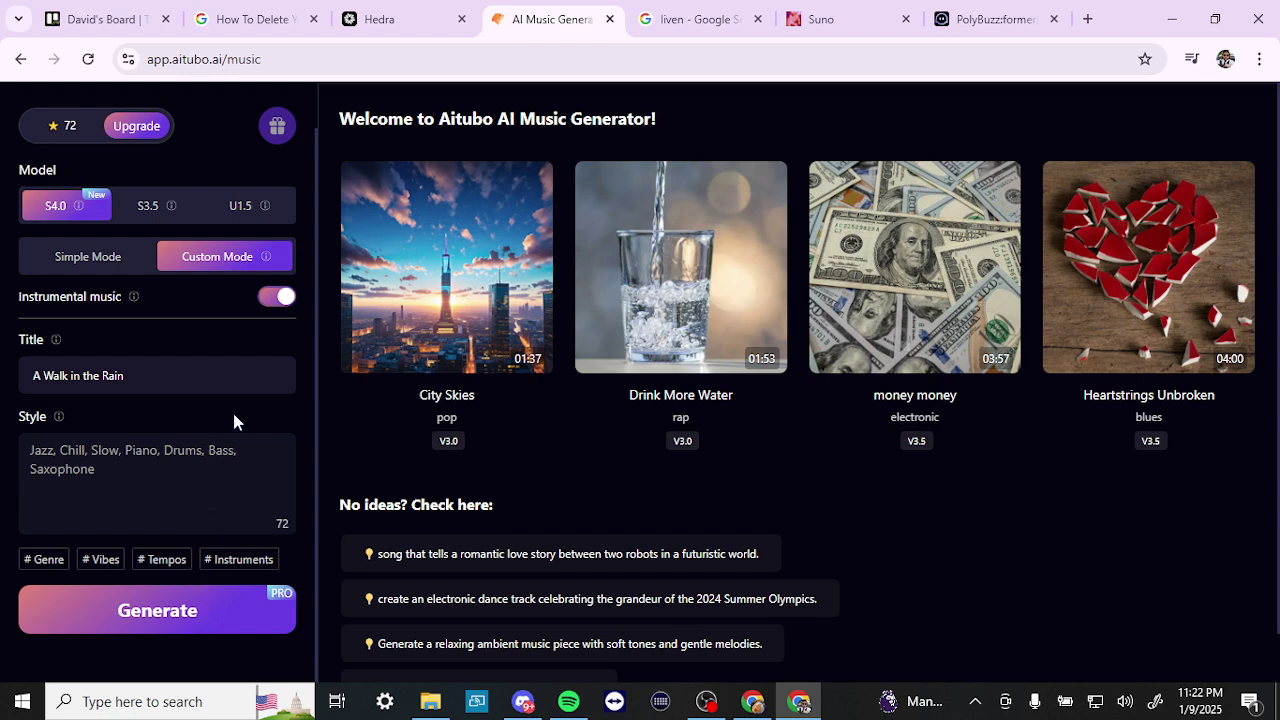
scroll(233, 418, "up", 1)
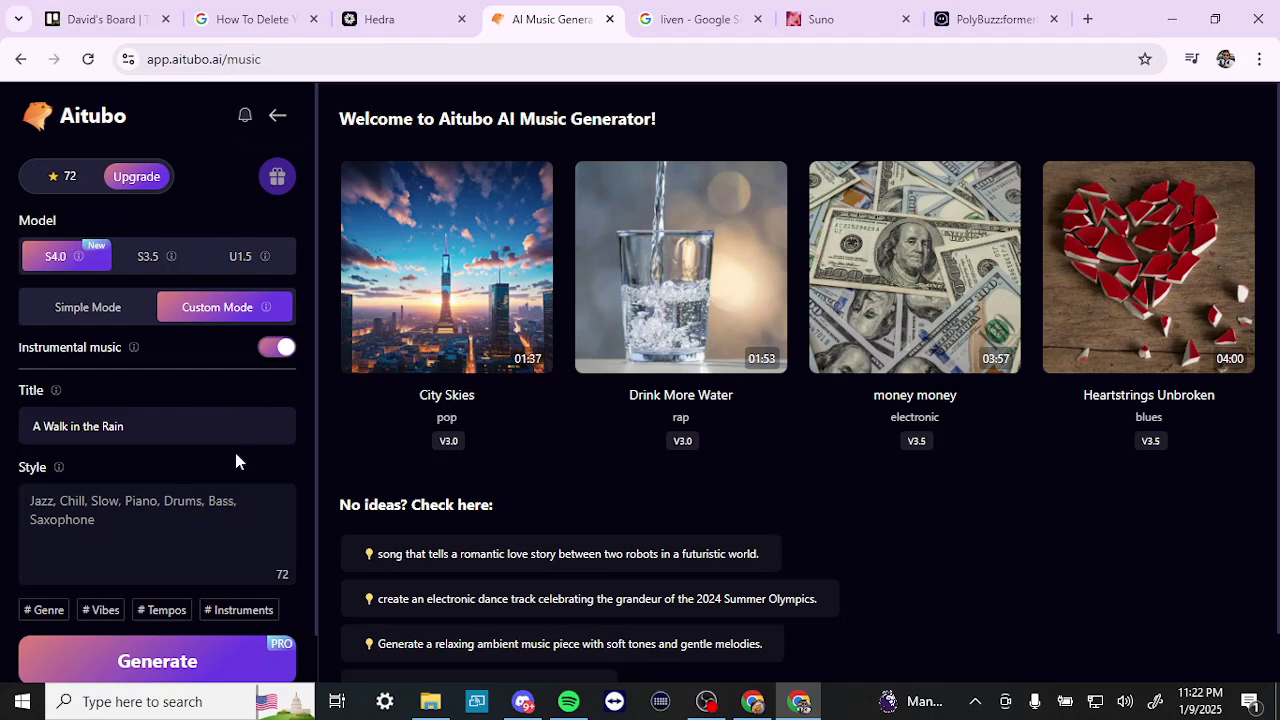
left_click(277, 121)
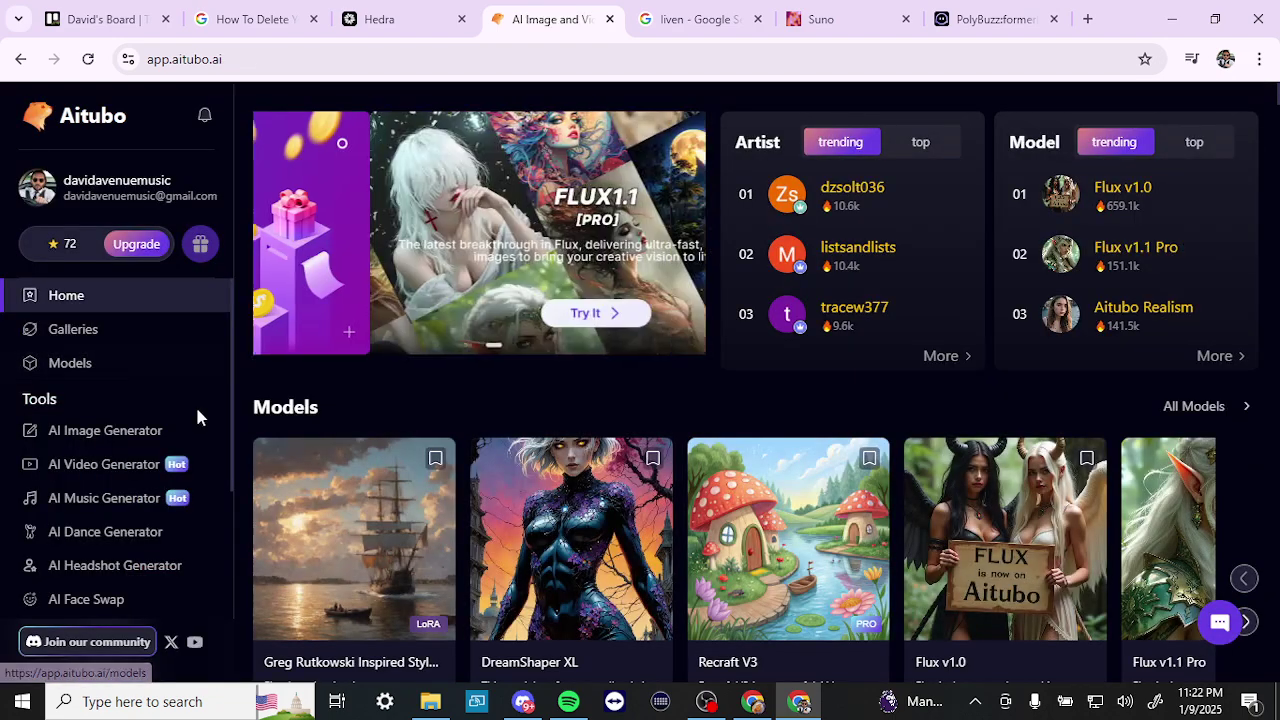
Open the AI Dance Generator from the sidebar
scroll(157, 483, "down", 3)
scroll(157, 480, "up", 1)
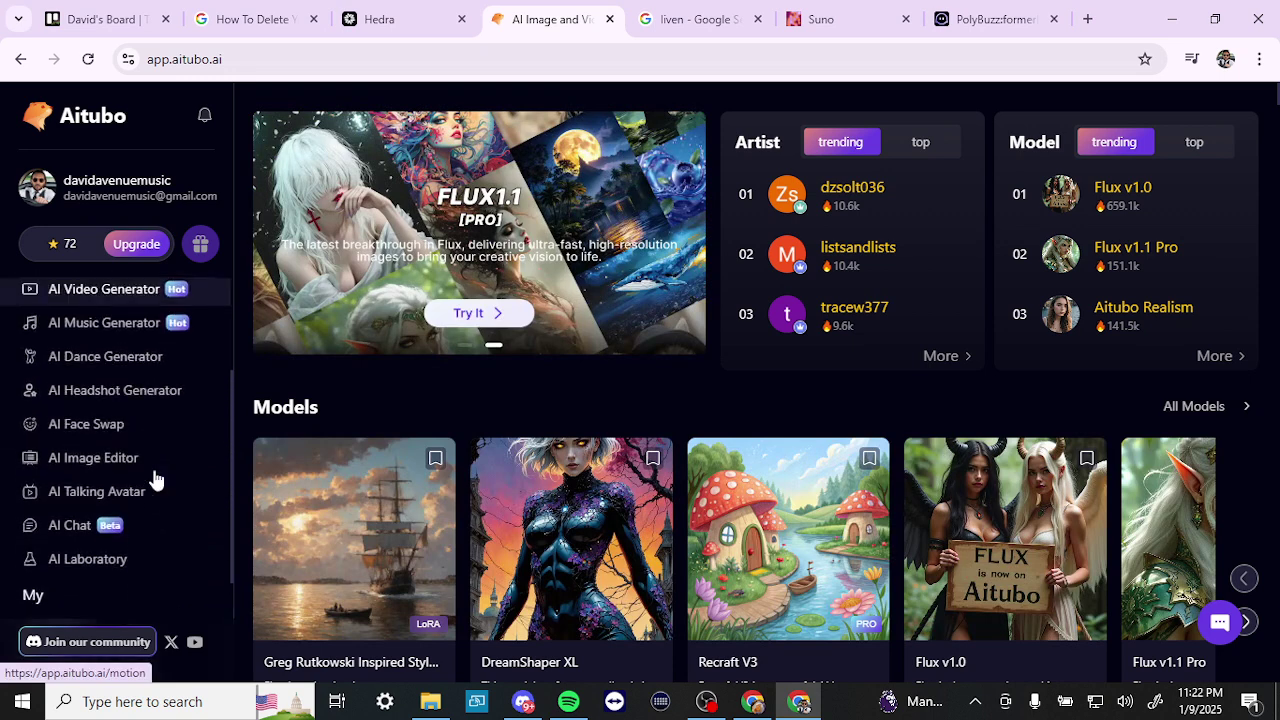
left_click(122, 370)
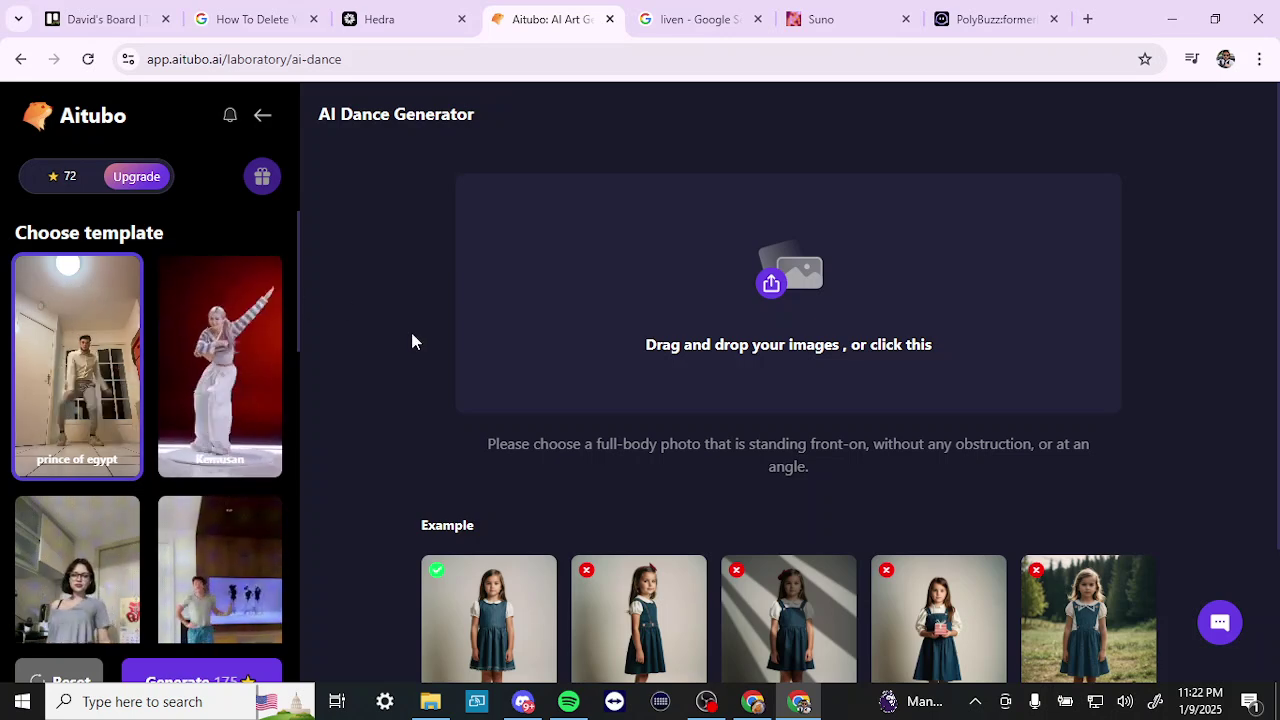
Scroll through the Choose template dance list, then go back to the AI Laboratory page
scroll(725, 350, "down", 2)
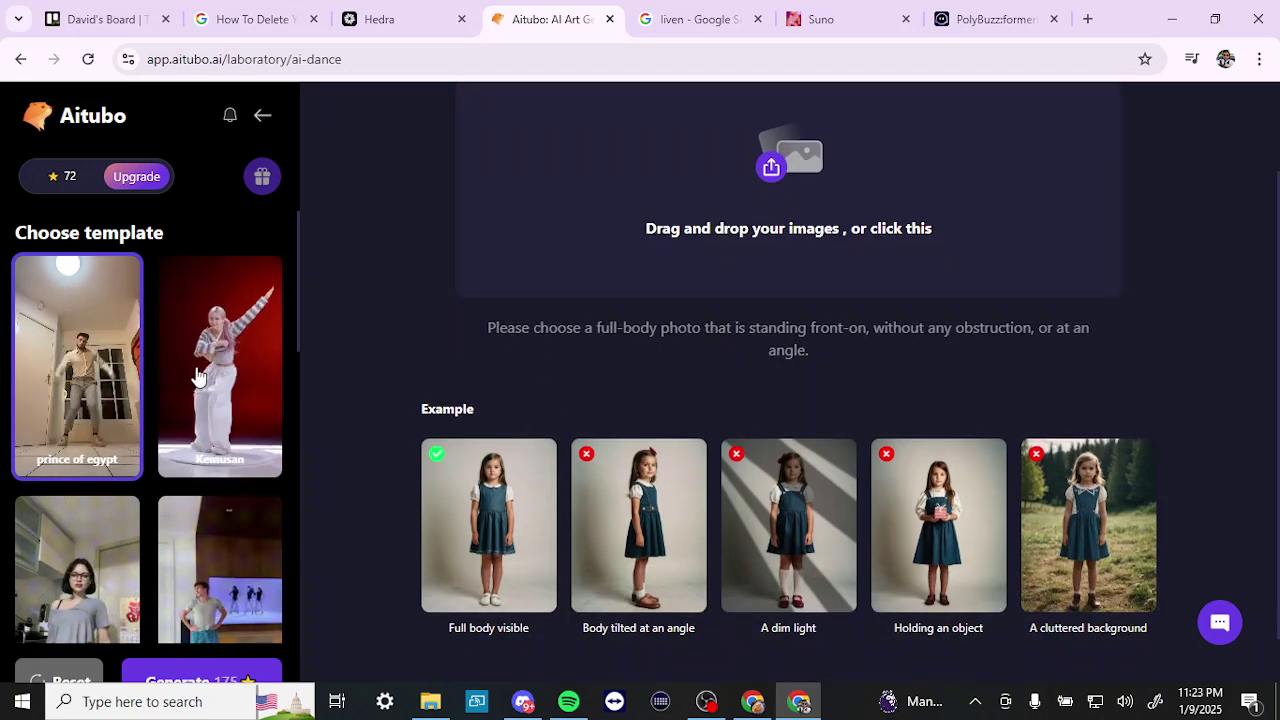
scroll(200, 377, "down", 2)
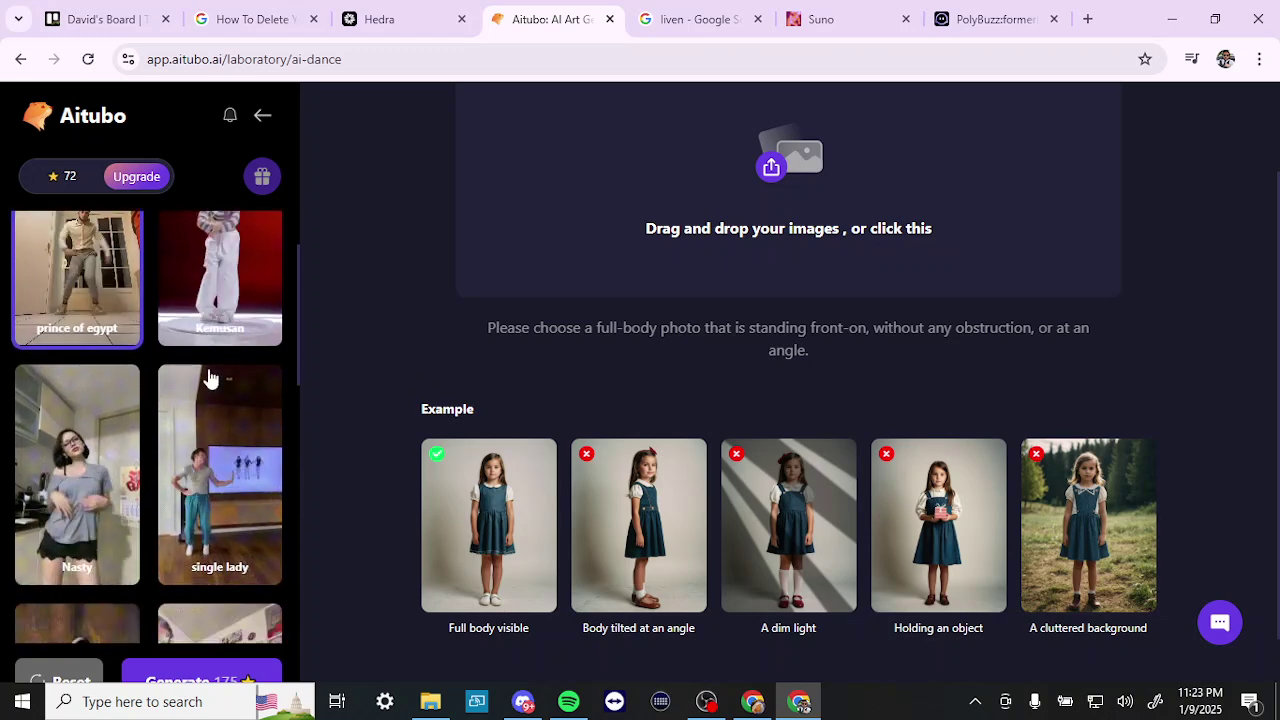
scroll(208, 371, "down", 1)
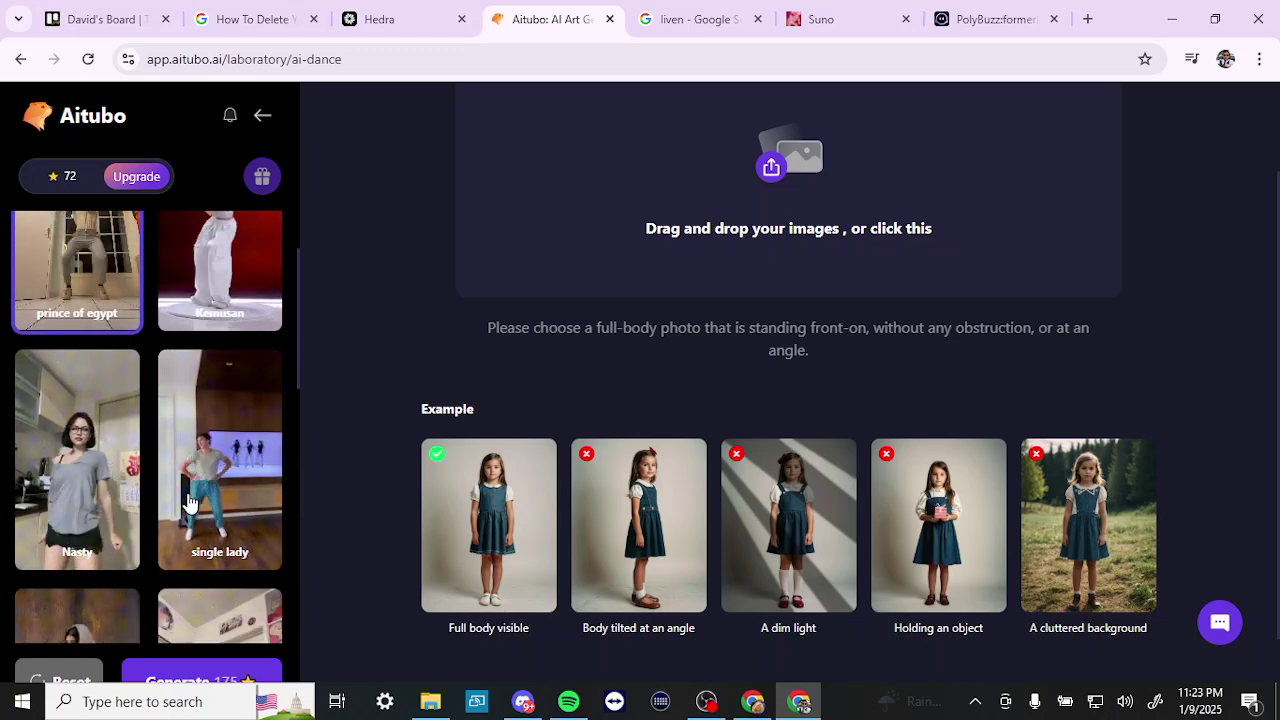
scroll(190, 503, "down", 4)
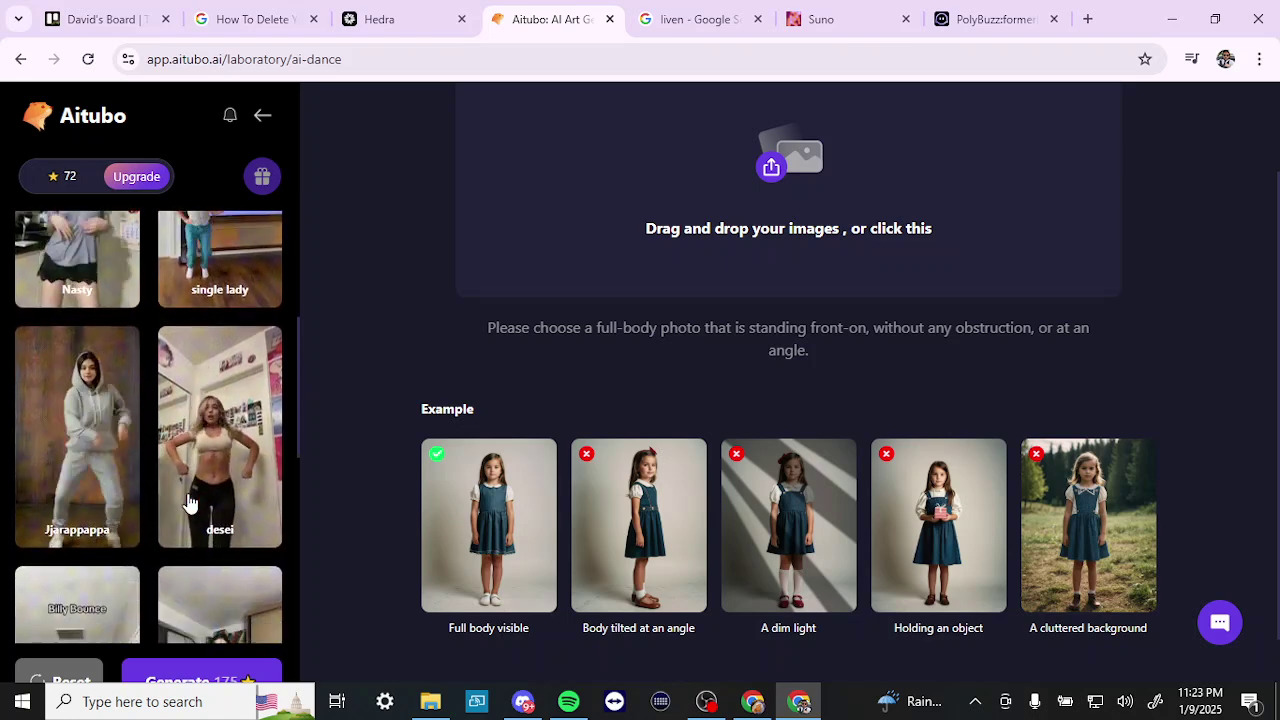
scroll(94, 491, "down", 3)
scroll(94, 491, "down", 5)
scroll(94, 491, "down", 5)
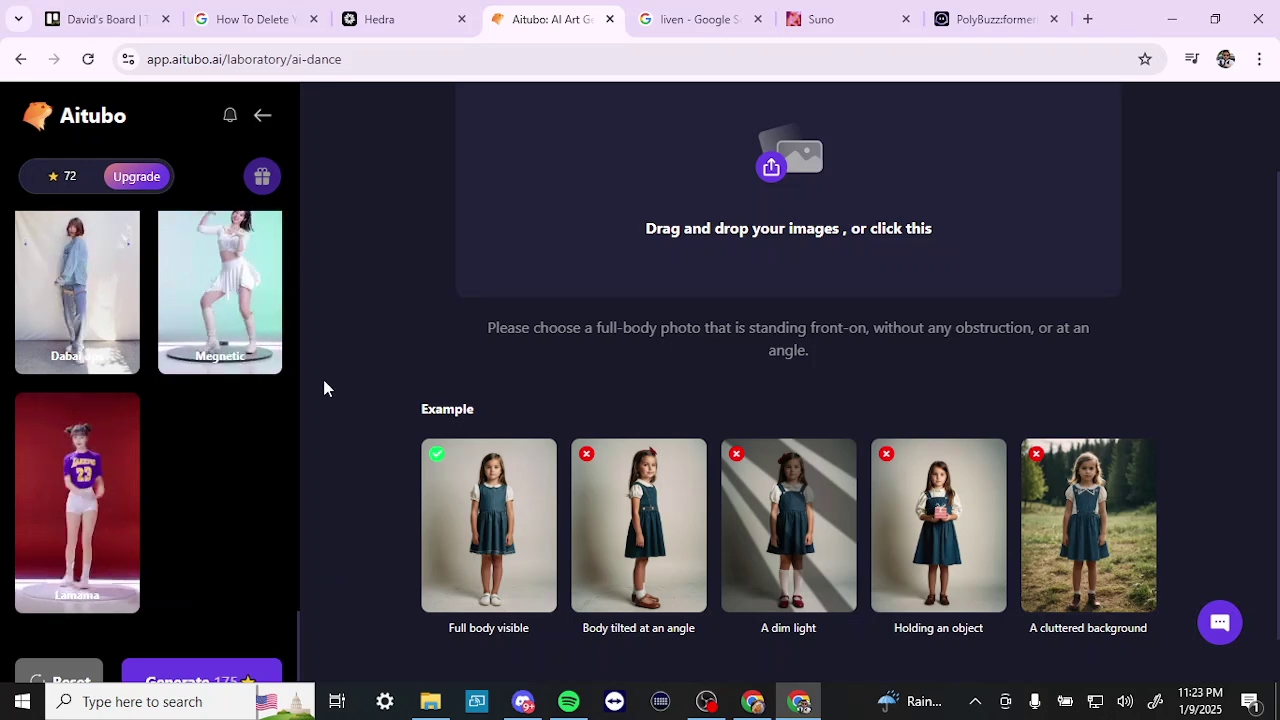
scroll(330, 380, "up", 1)
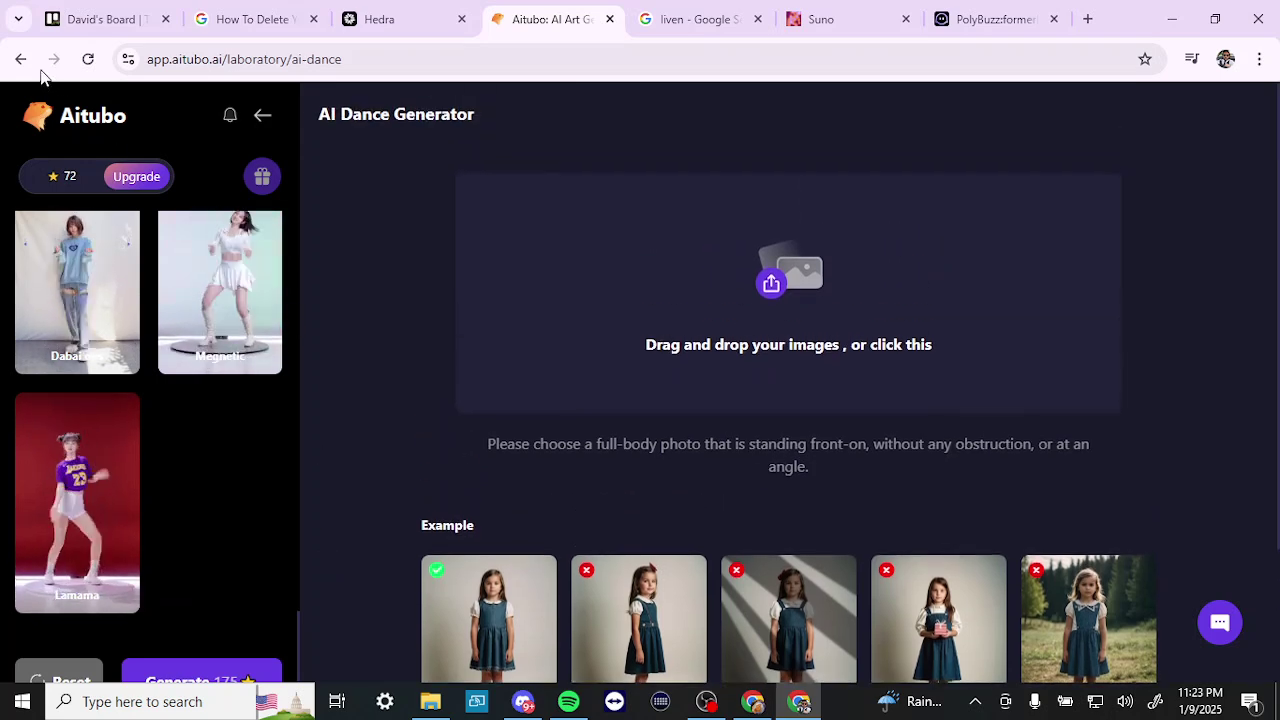
left_click(259, 115)
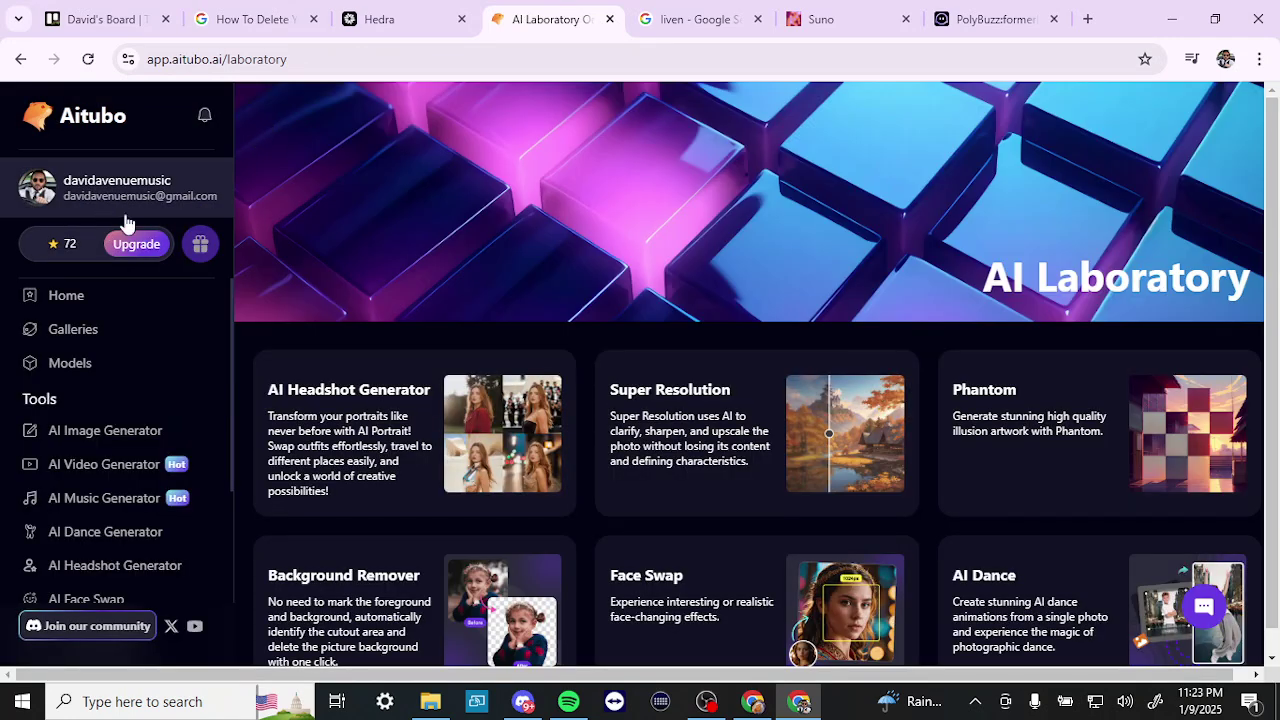
View the AI Headshot Generator upload form (1:1, 25 tokens), then return to the home page
scroll(166, 350, "down", 1)
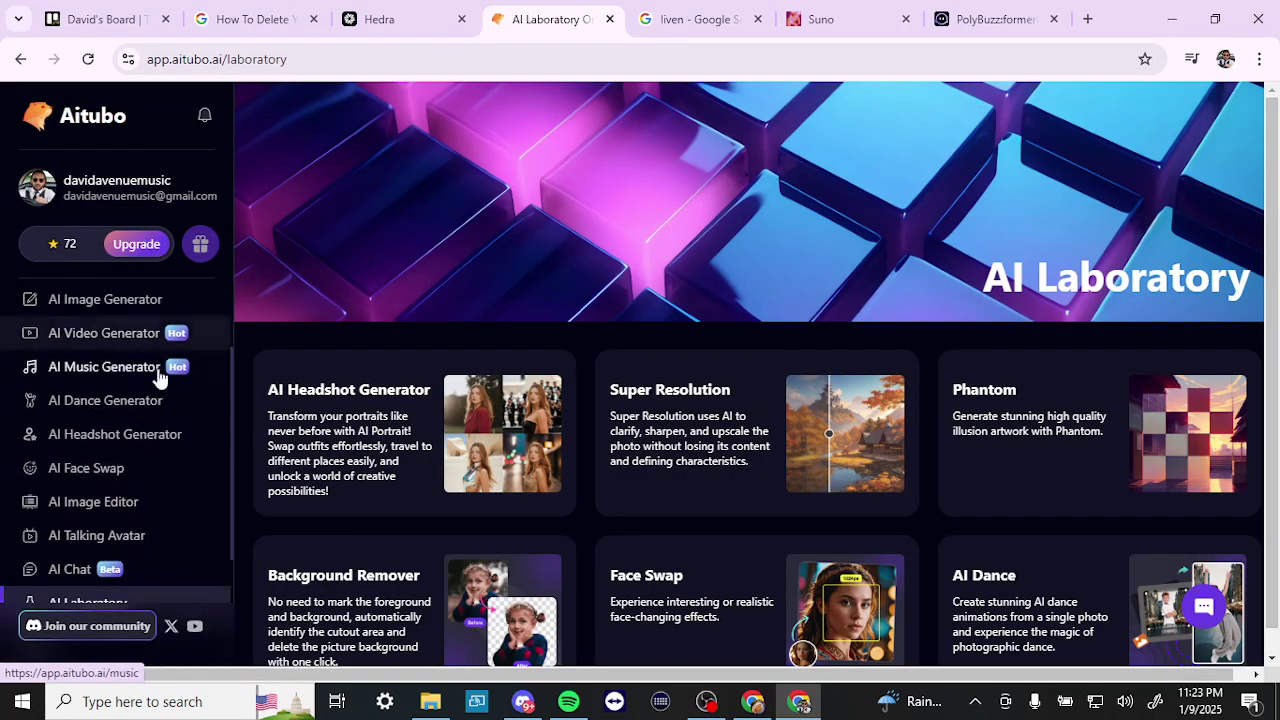
left_click(126, 438)
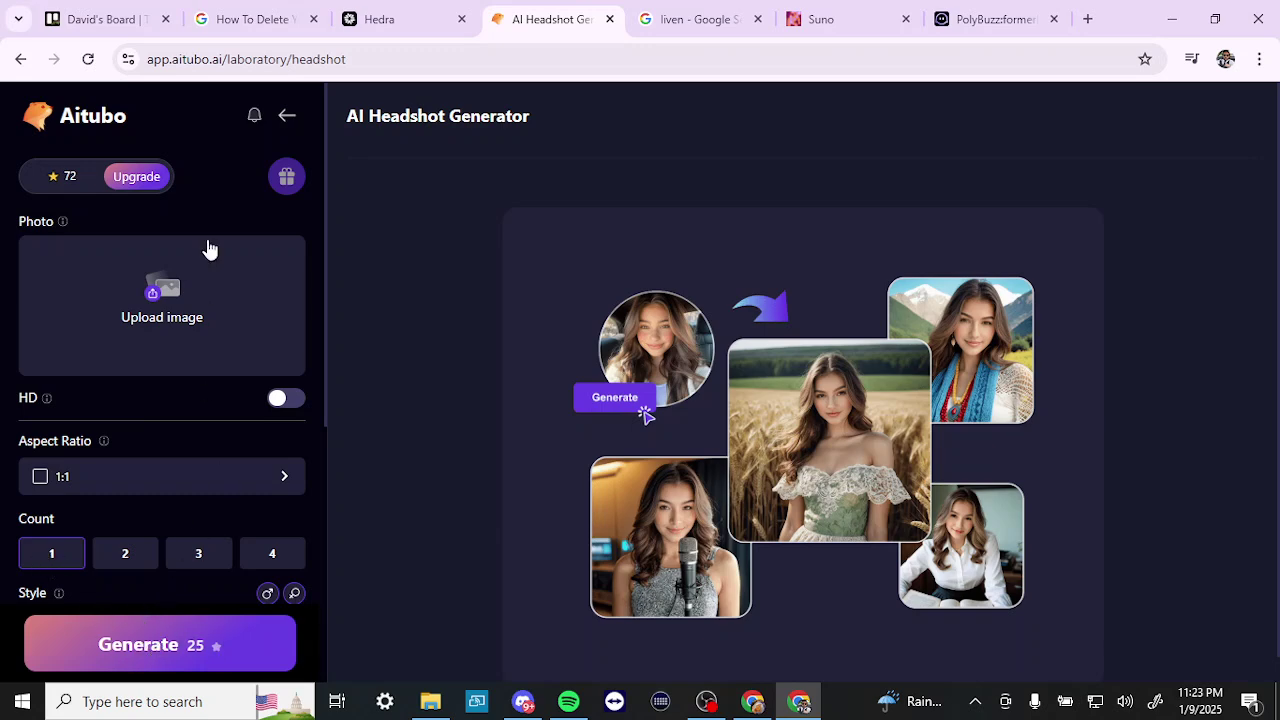
left_click(286, 117)
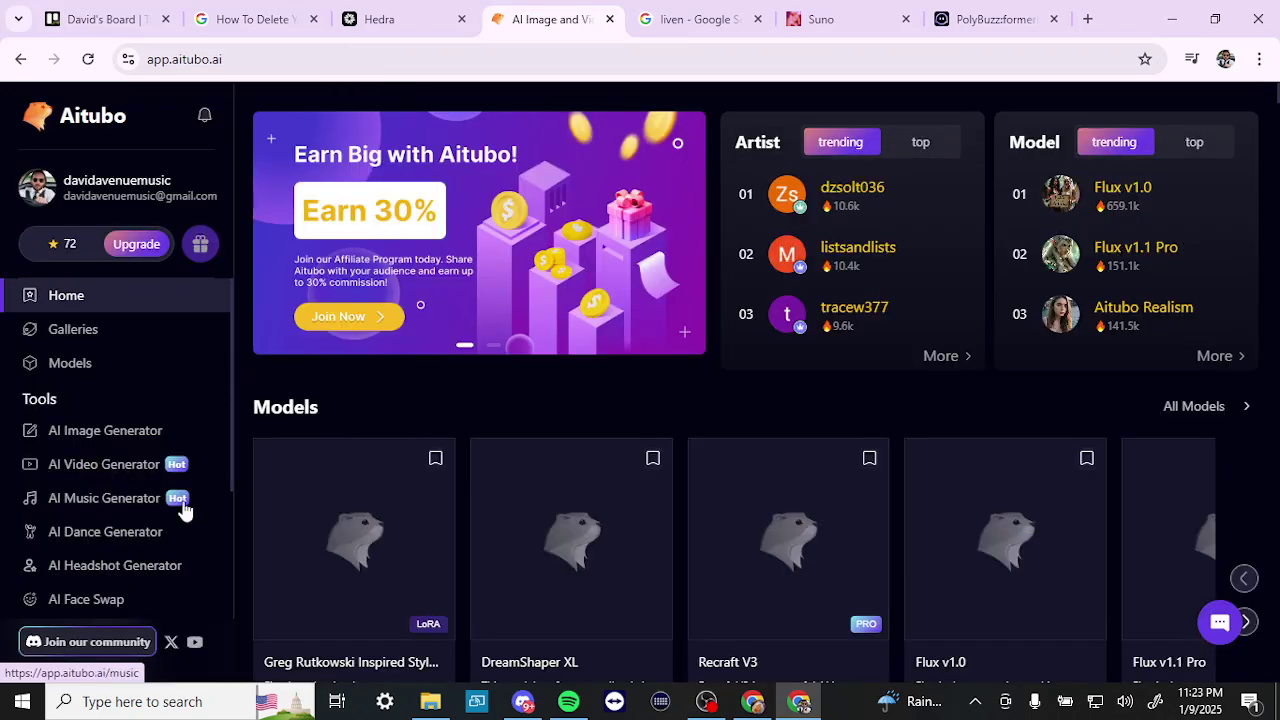
scroll(183, 510, "down", 2)
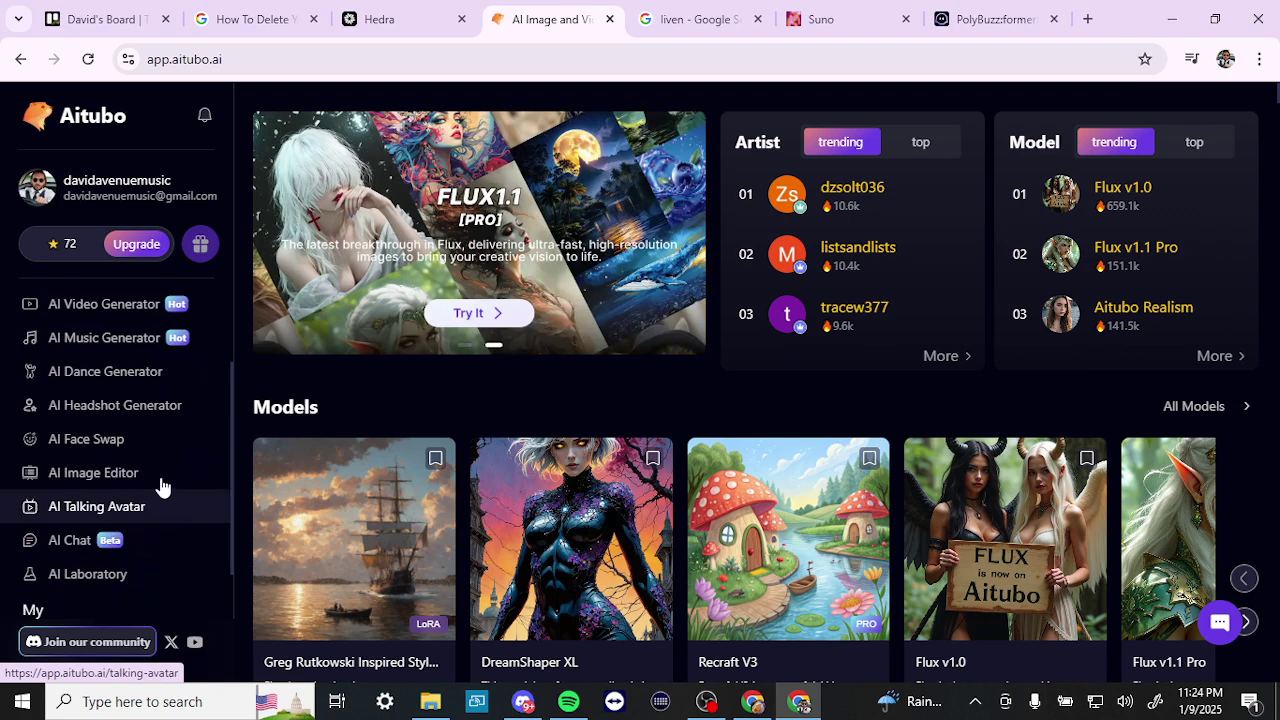
left_click(118, 446)
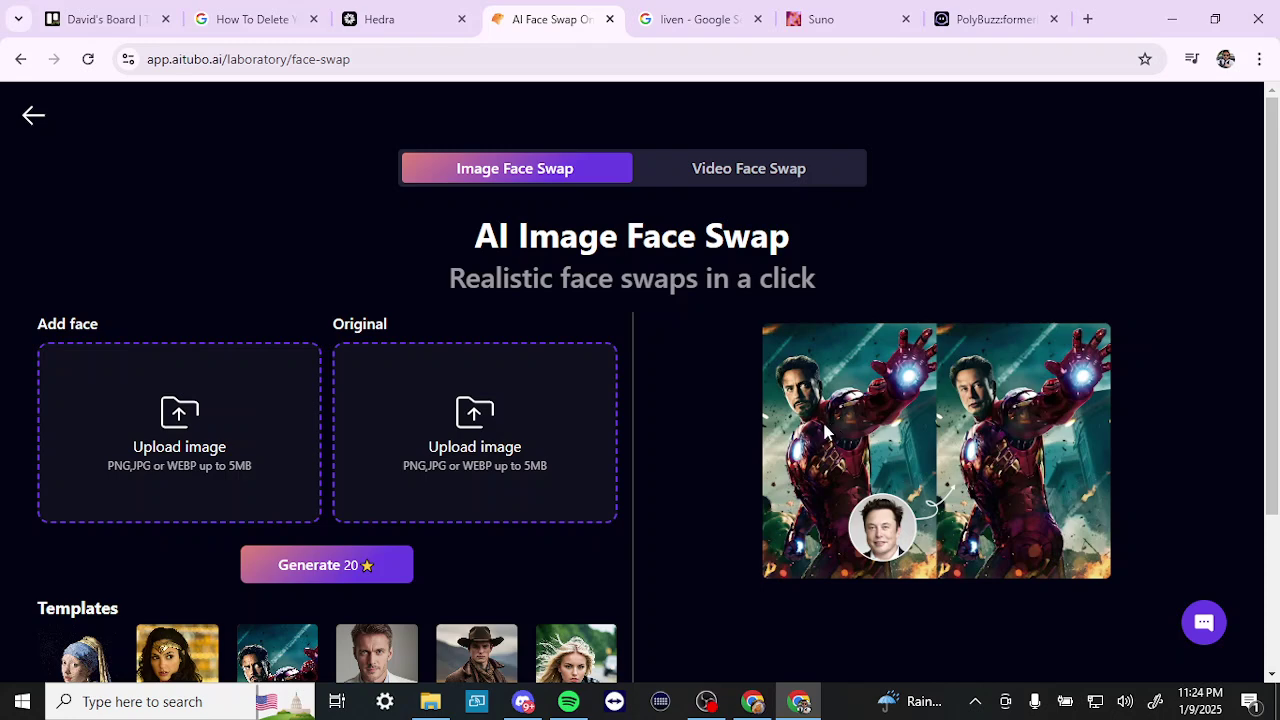
scroll(824, 429, "down", 1)
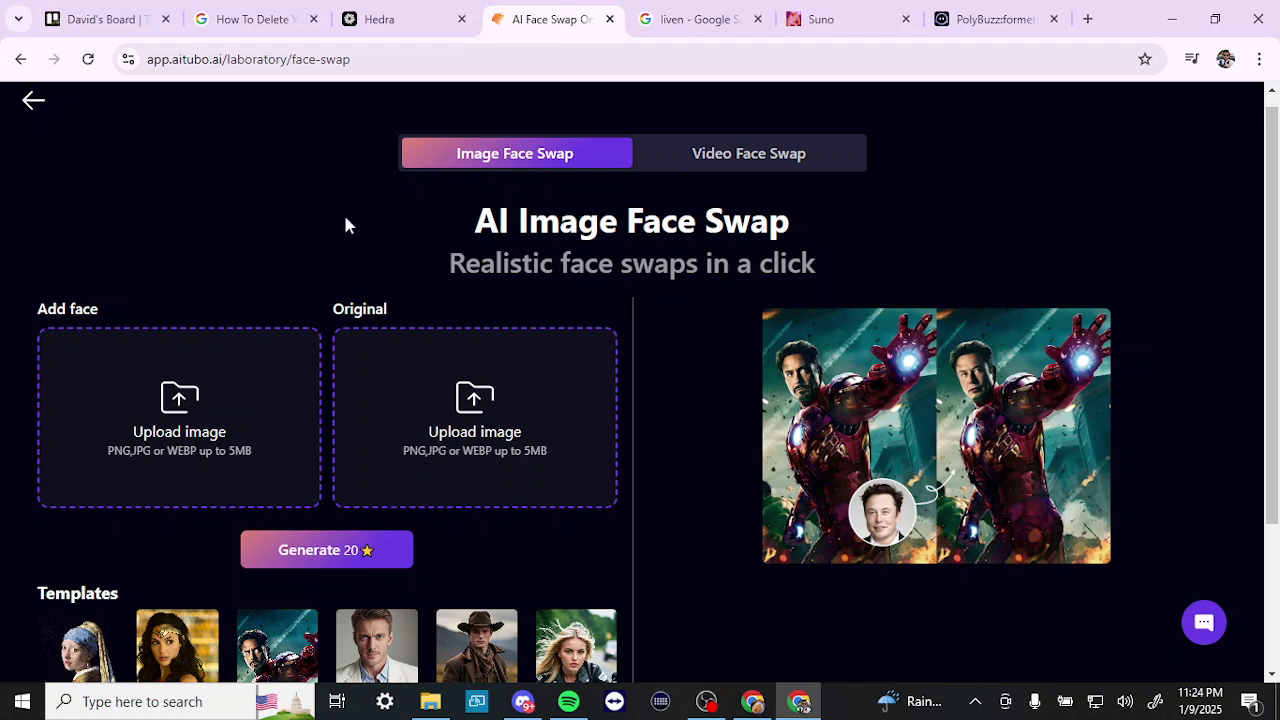
left_click(33, 103)
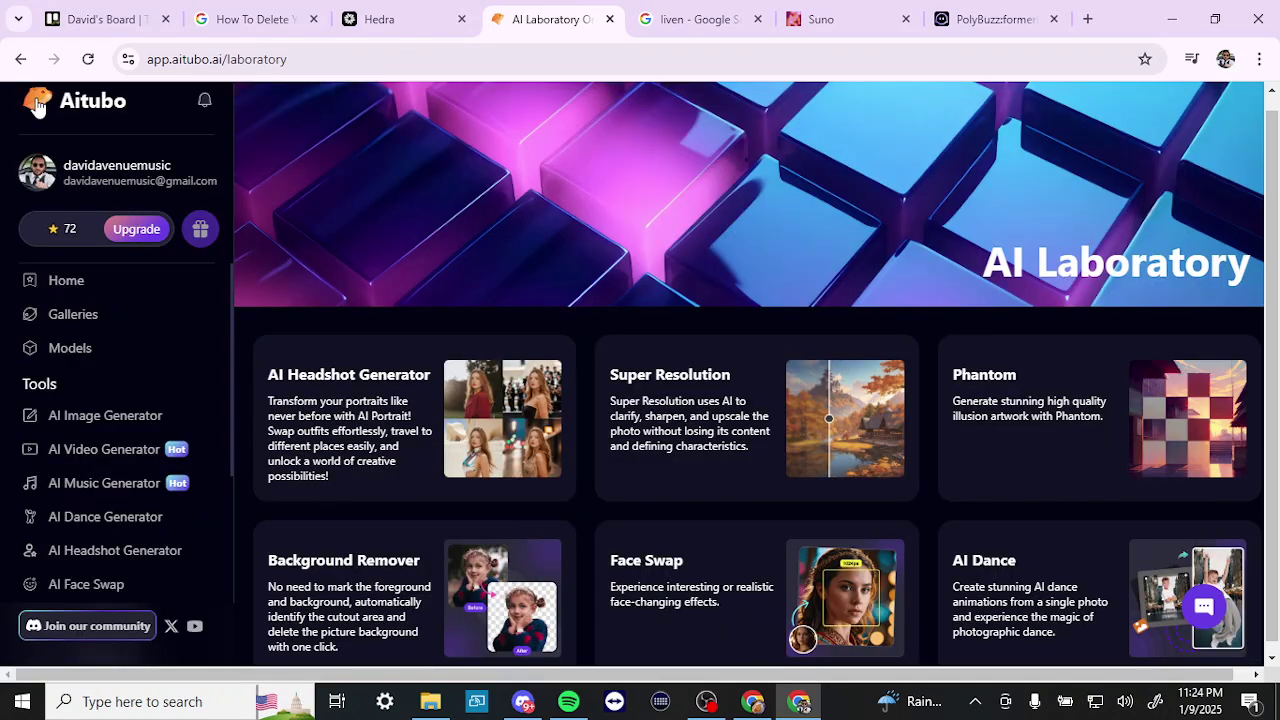
scroll(143, 418, "down", 1)
scroll(143, 418, "down", 3)
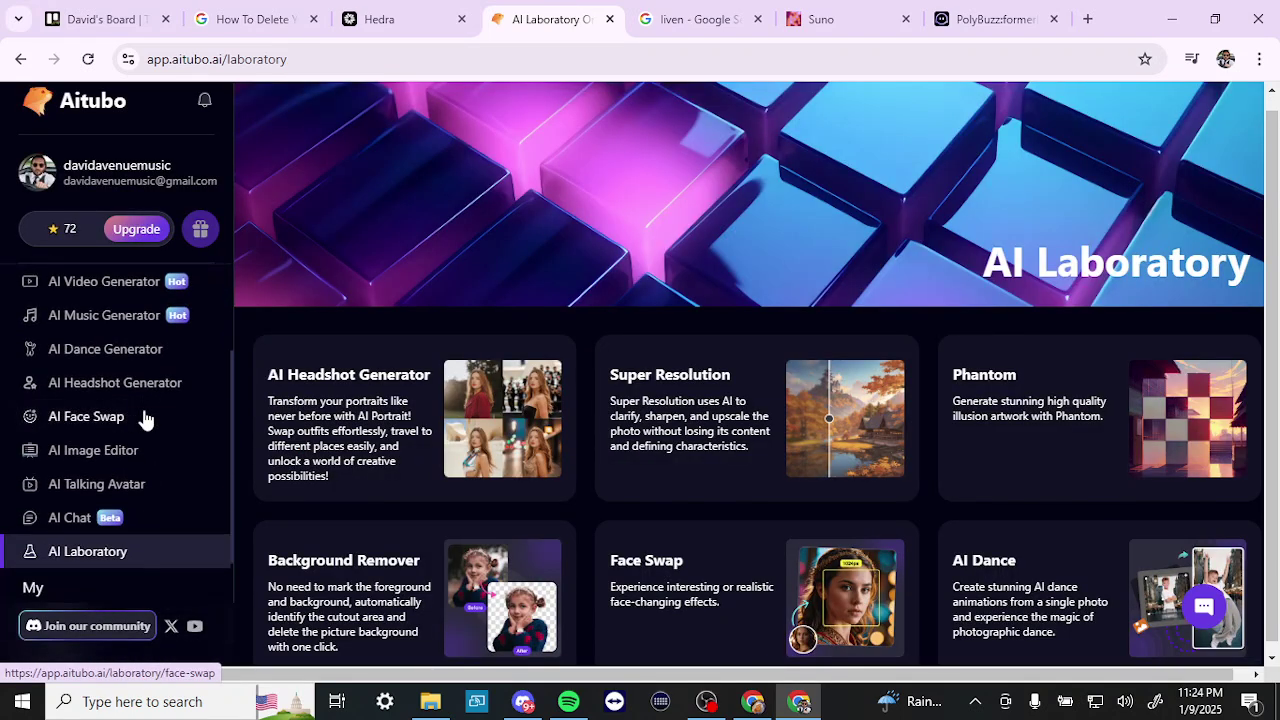
Open the AI Image Editor and upload the red-belted fighters photo from Downloads
left_click(88, 452)
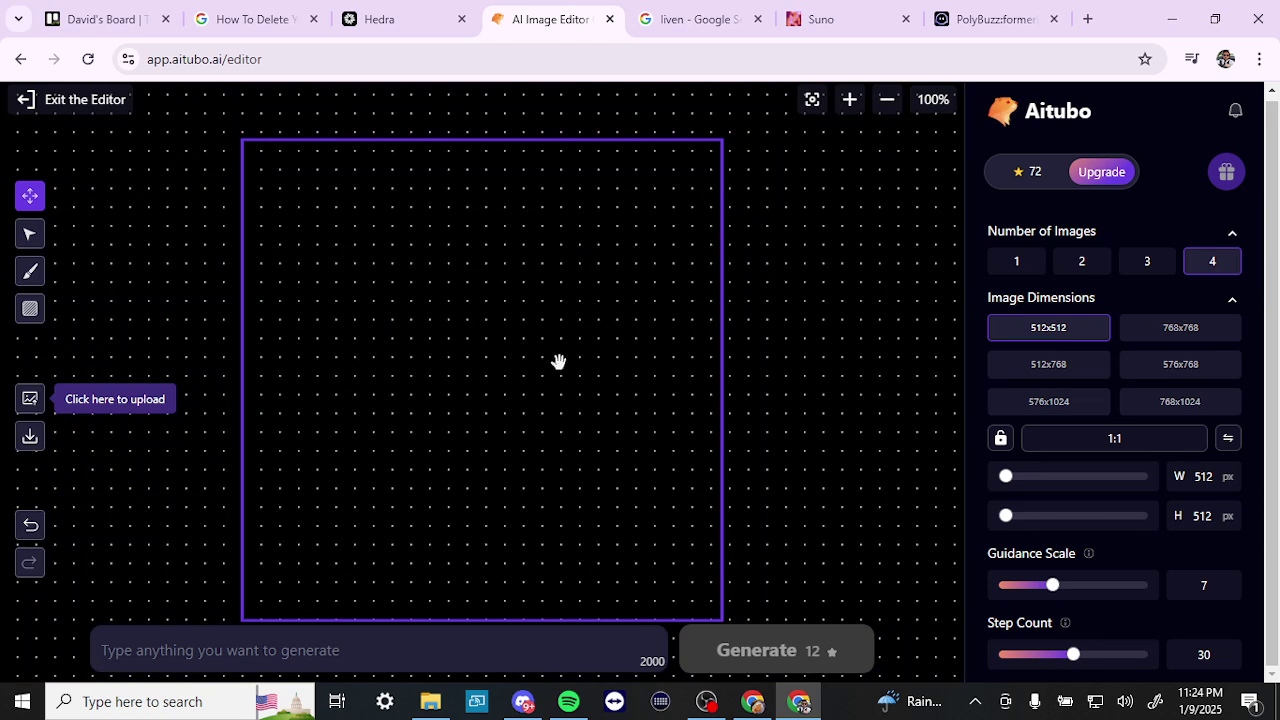
left_click(31, 400)
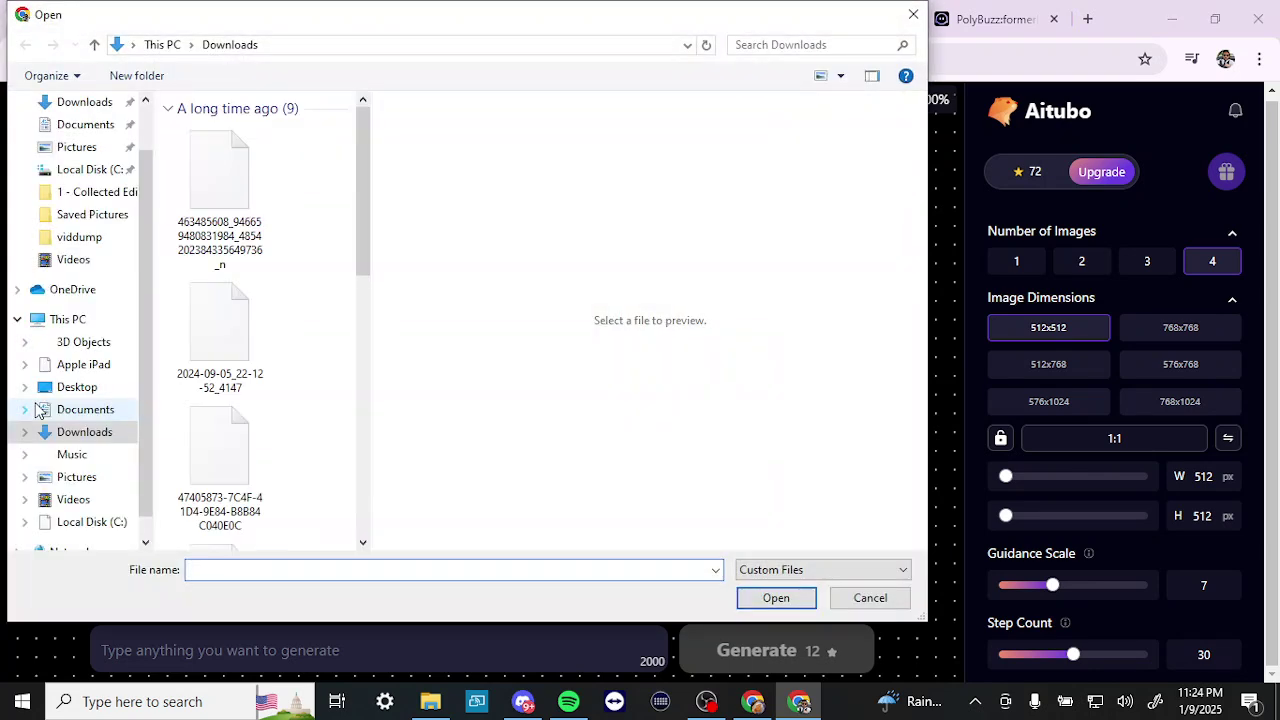
double_click(216, 321)
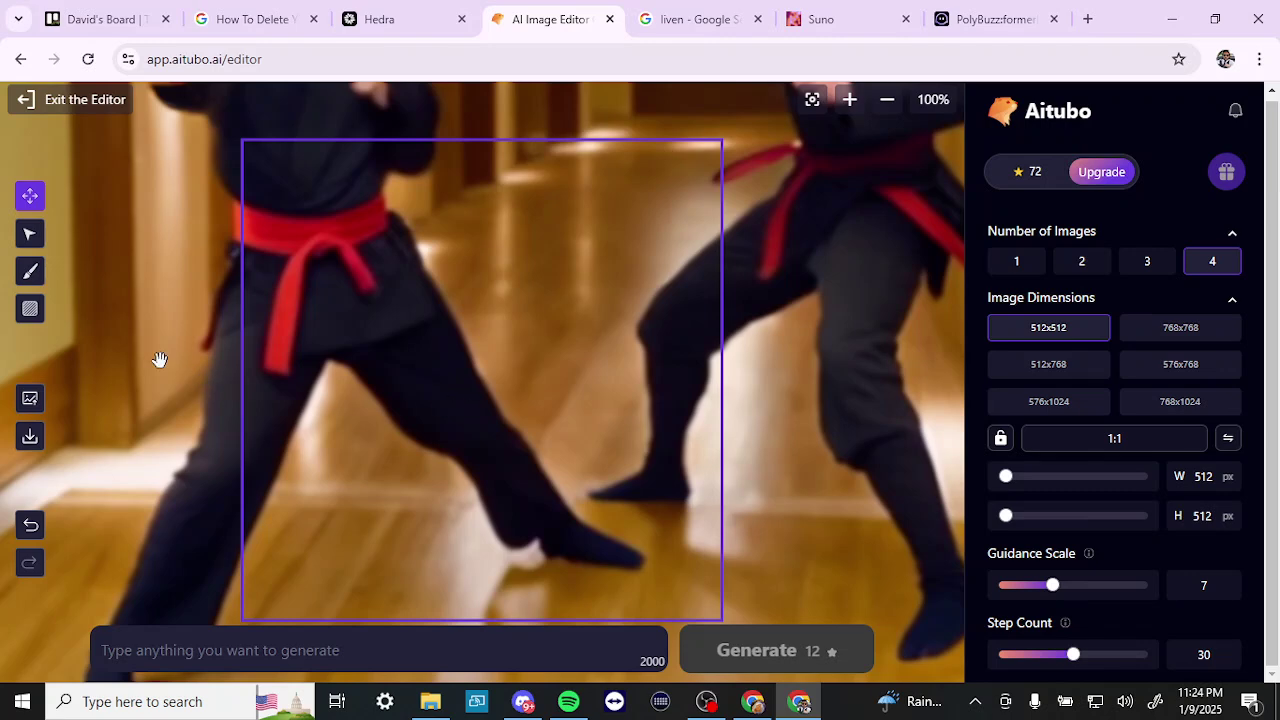
Pan the photo and move the generation frame over the left ninja
left_click_drag(440, 351, 528, 617)
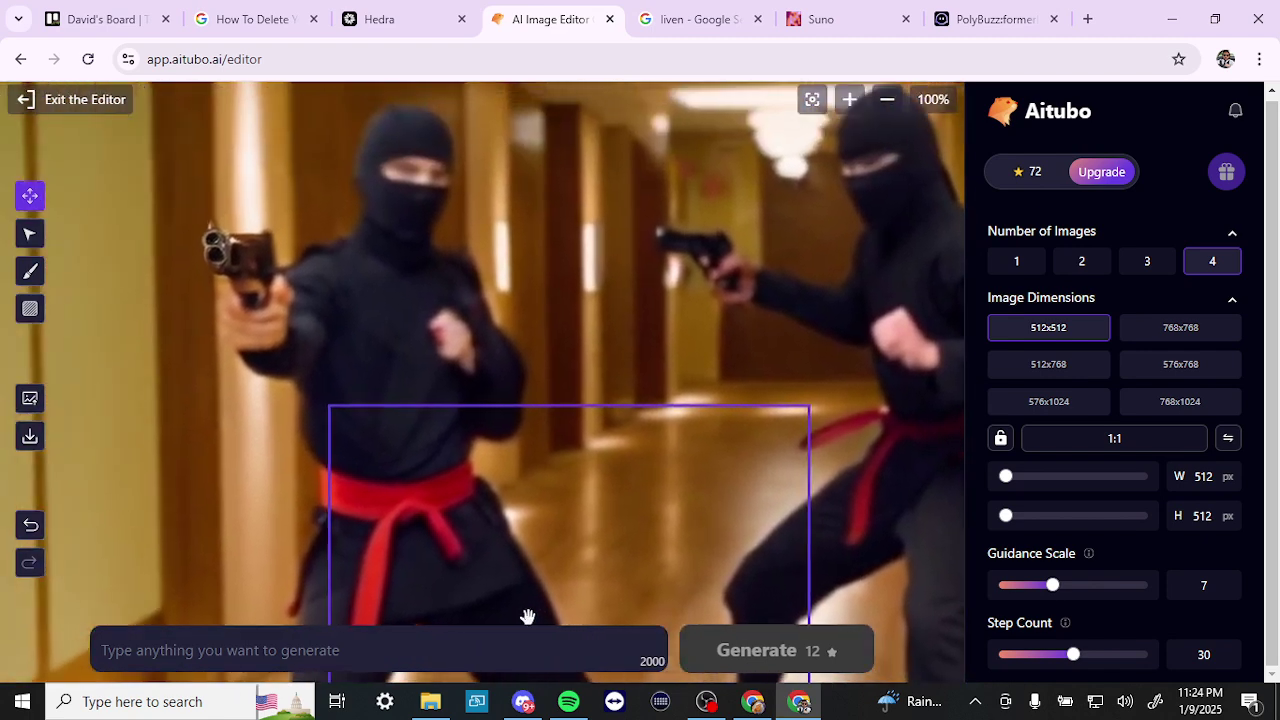
left_click_drag(371, 430, 417, 477)
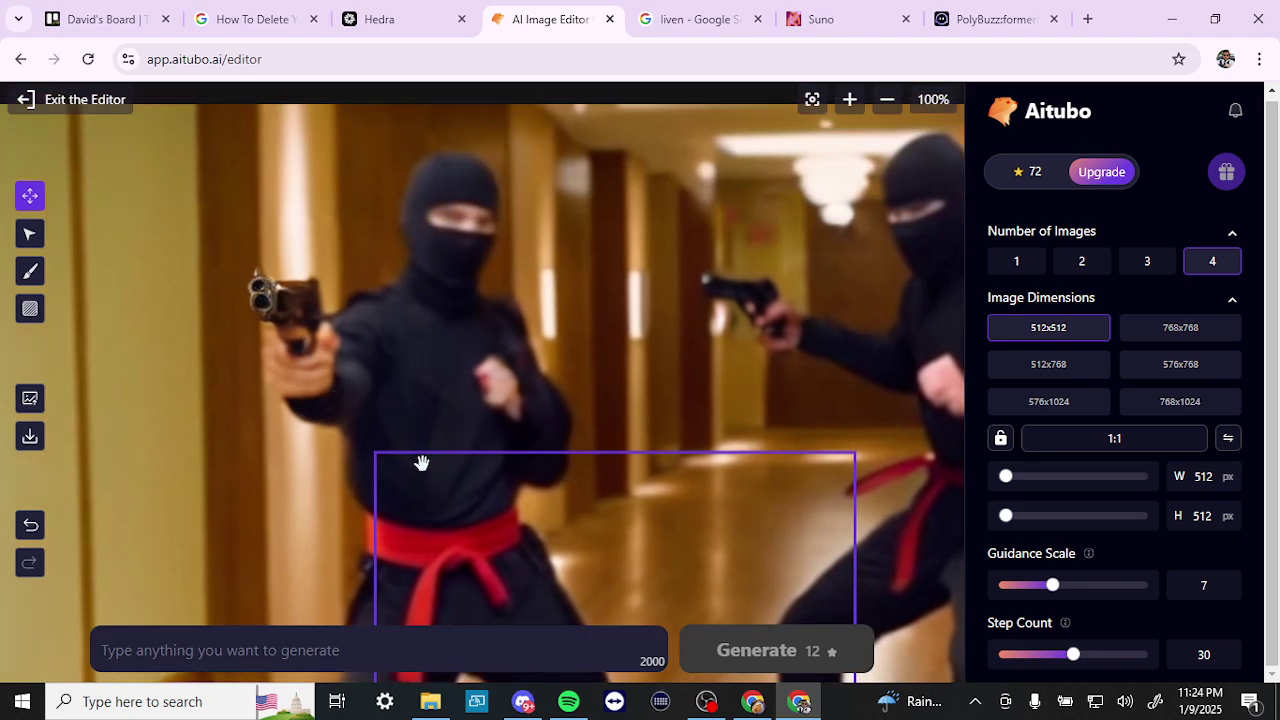
left_click(30, 234)
left_click_drag(474, 496, 263, 173)
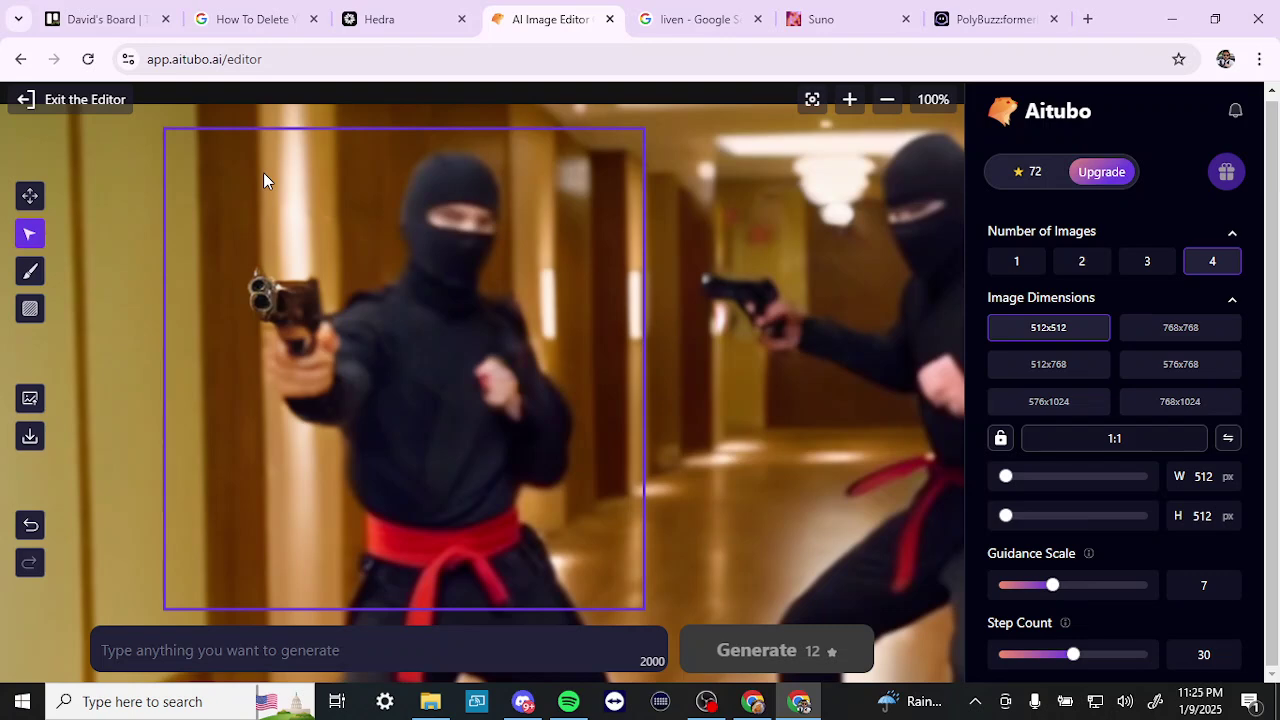
Paint a large-brush mask over the left ninja's gun hand
left_click(30, 270)
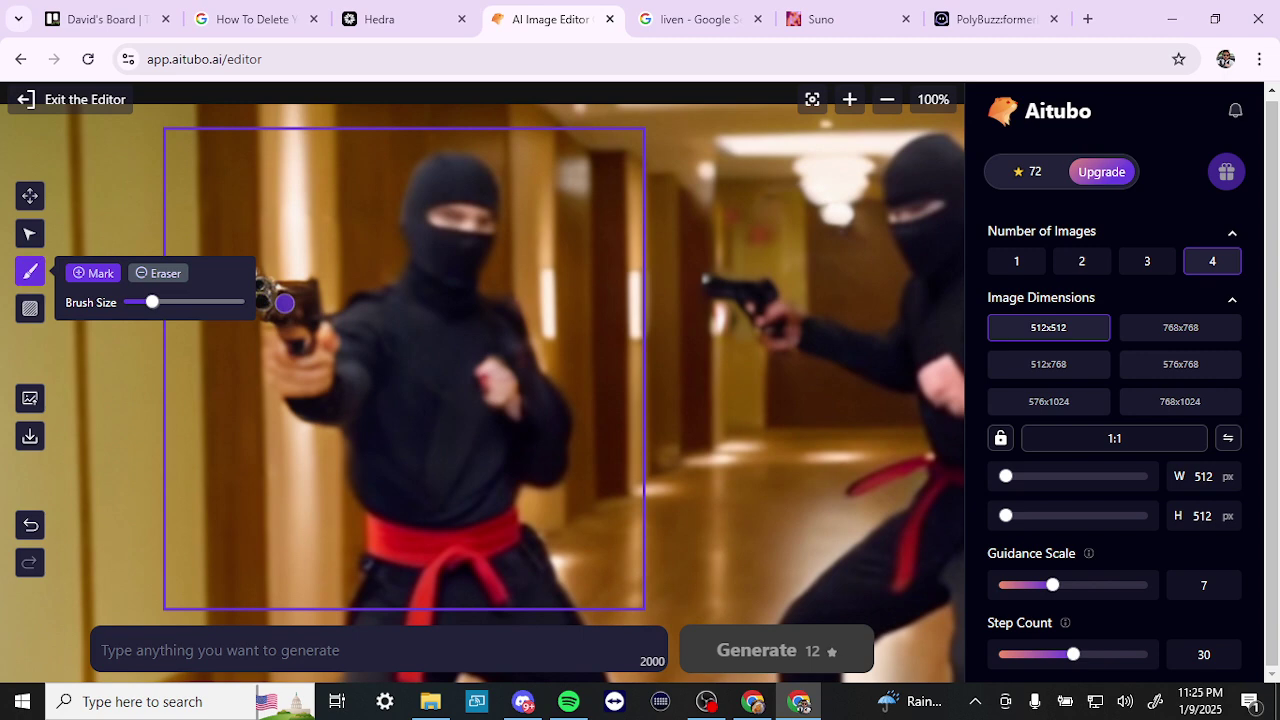
left_click(212, 302)
mouse_move(306, 325)
left_mouse_down()
mouse_move(330, 379)
mouse_move(265, 335)
mouse_move(297, 347)
mouse_move(300, 313)
mouse_move(241, 306)
mouse_move(273, 276)
mouse_move(294, 288)
mouse_move(266, 314)
mouse_move(320, 323)
left_mouse_up()
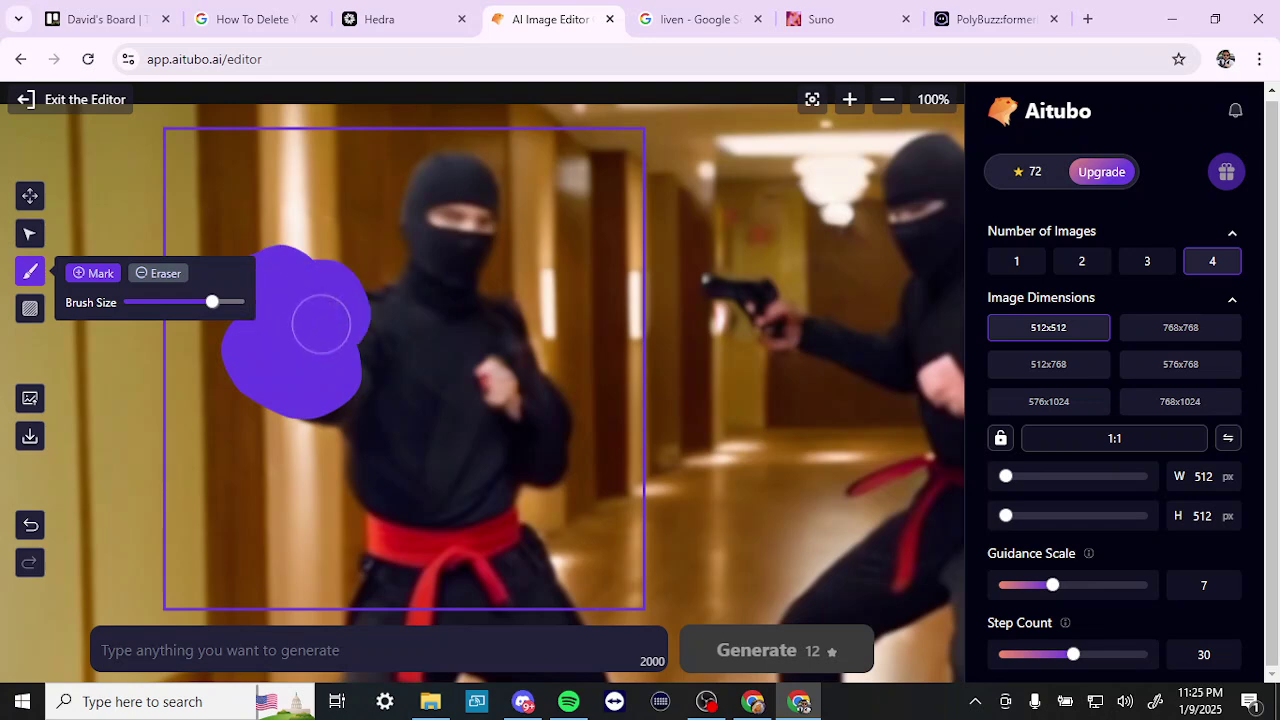
left_click(346, 650)
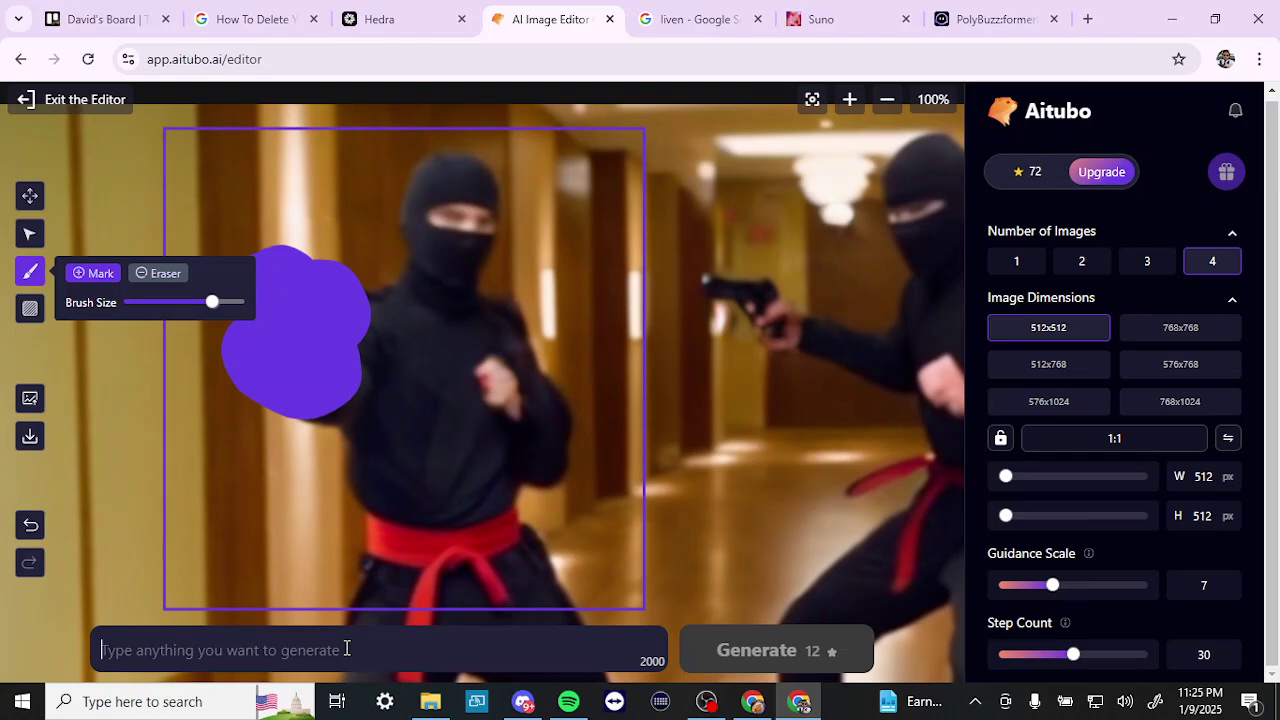
Enter the prompt 'nunchuks' for the masked area and exit the editor to the home page
type("nunchuks")
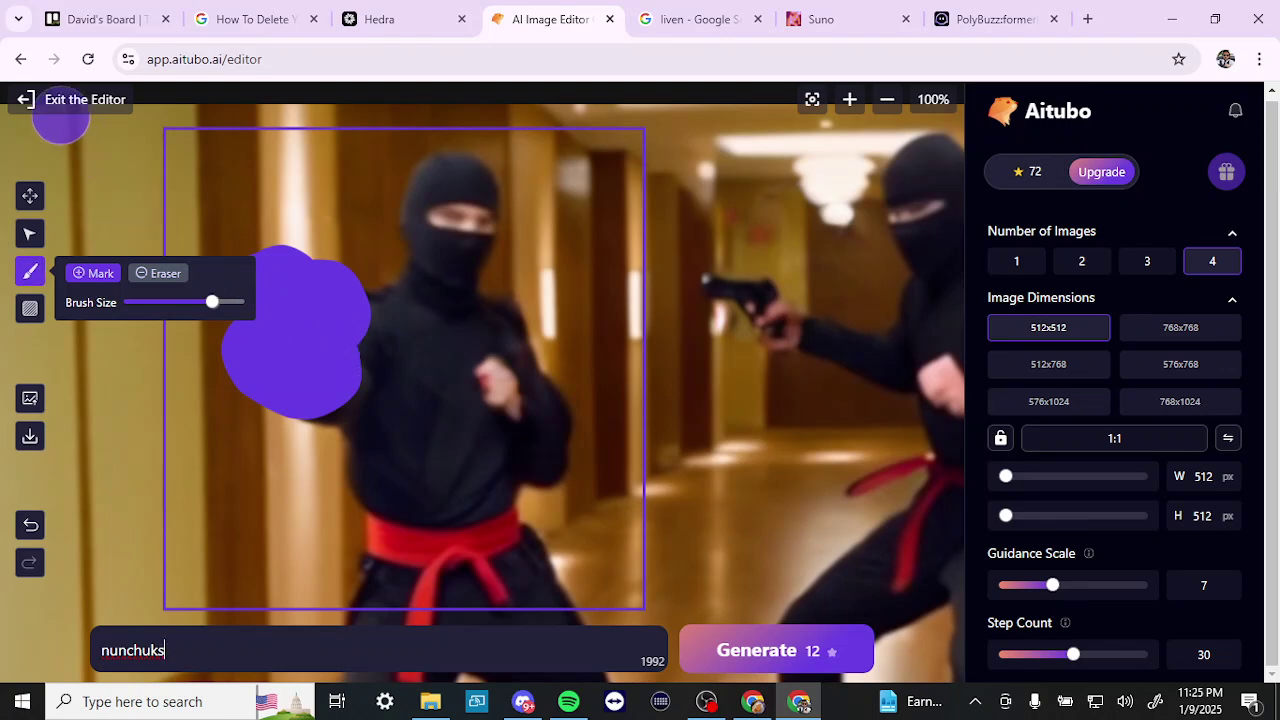
left_click(38, 100)
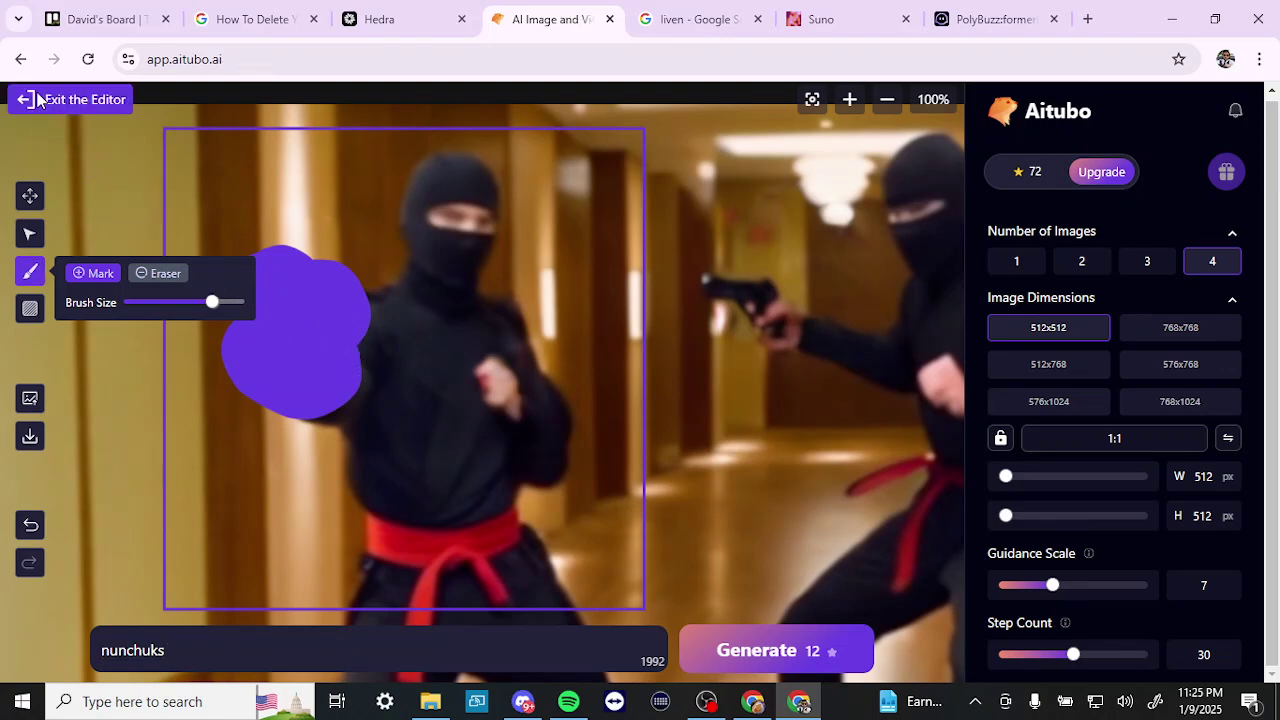
scroll(209, 486, "down", 5)
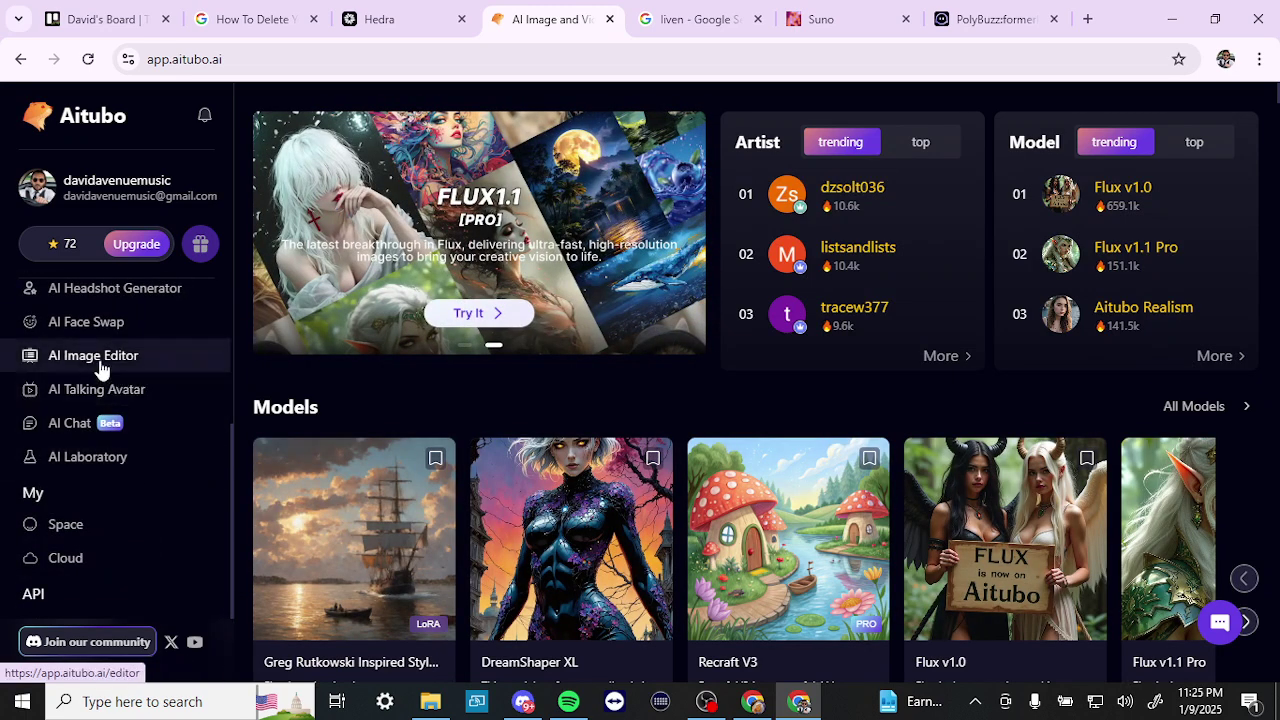
Open AI Talking Avatar and switch the script to Audio for an MP3/WAV voice upload
left_click(90, 396)
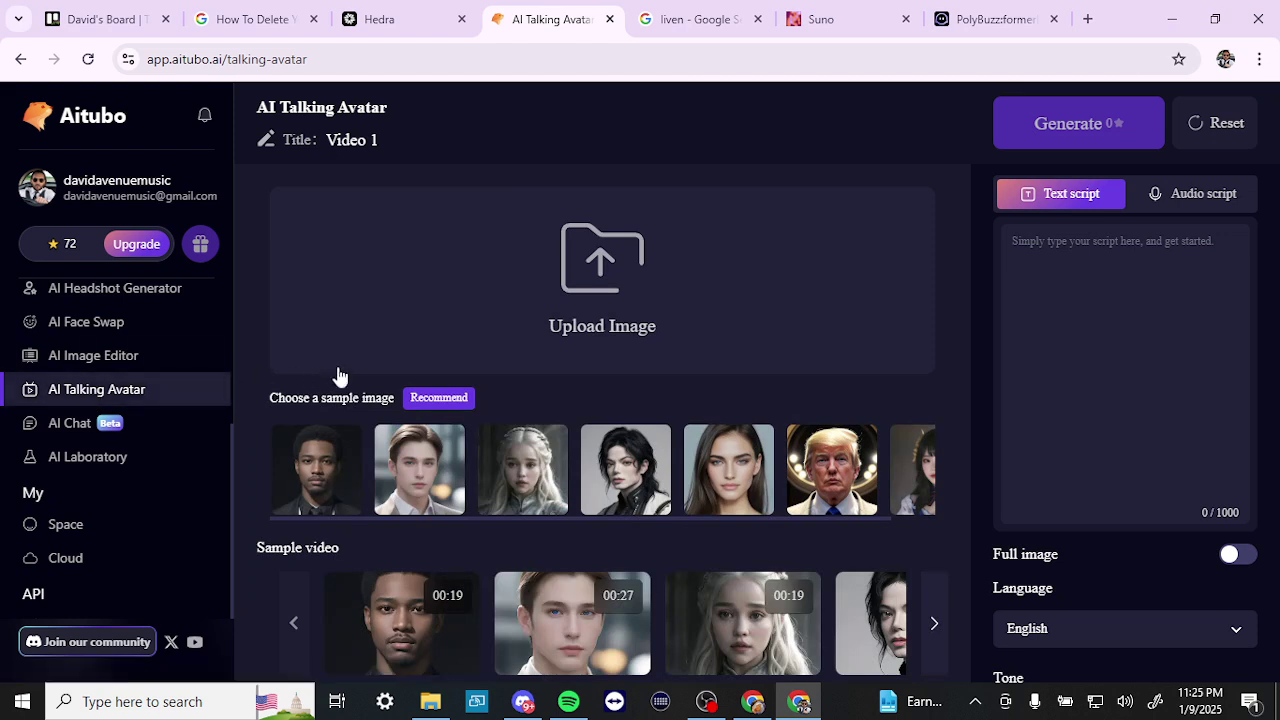
scroll(337, 374, "down", 1)
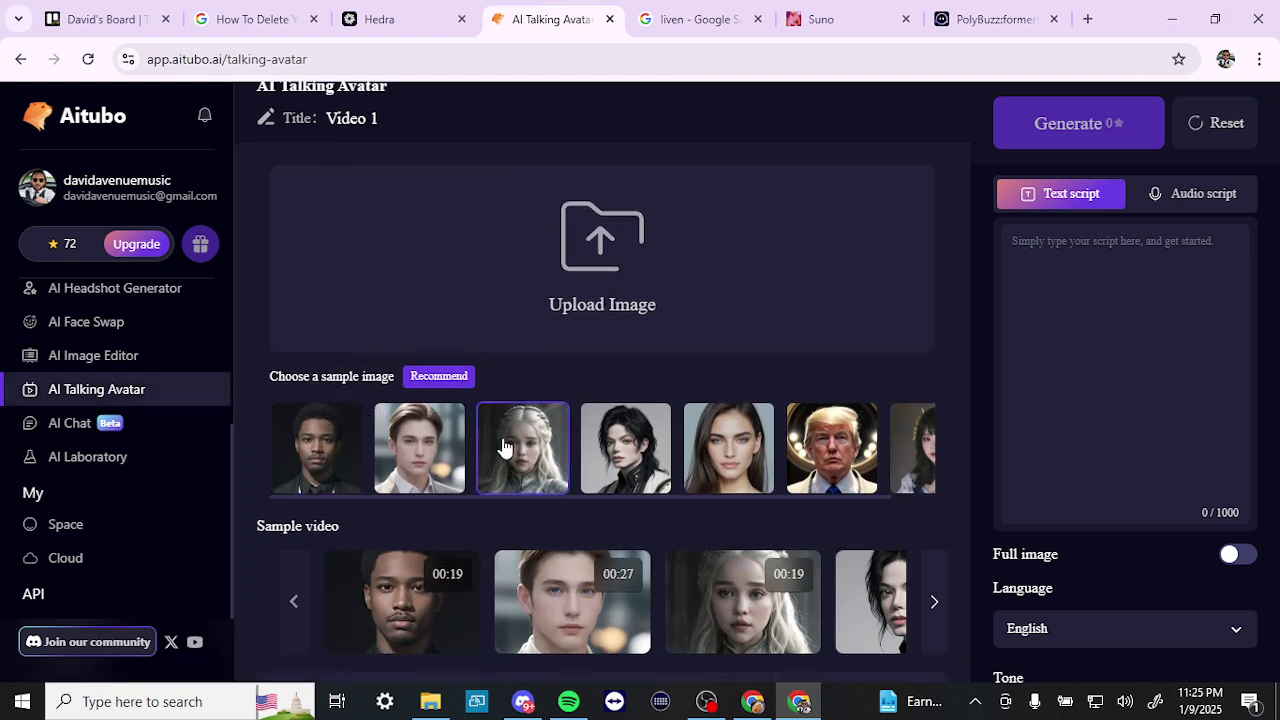
scroll(505, 448, "down", 1)
scroll(505, 448, "down", 2)
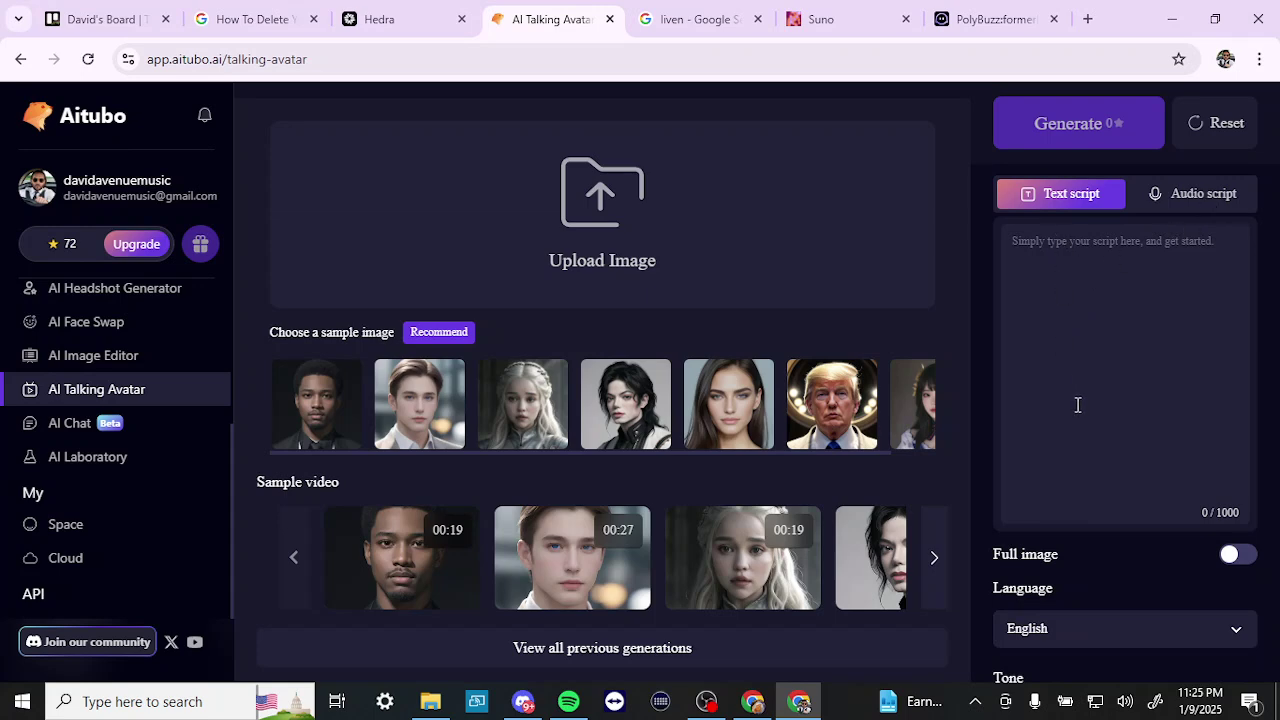
left_click(1204, 203)
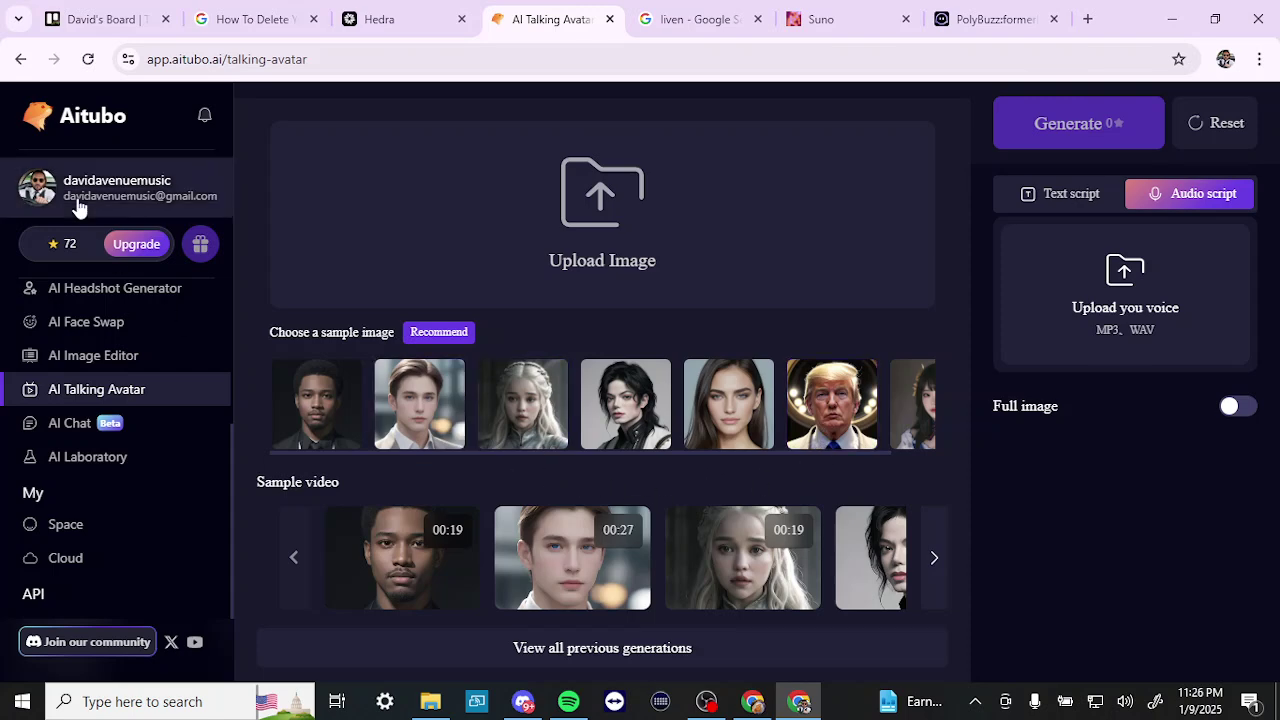
Browse the AI Character Chat character cards, then open the AI Laboratory overview
left_click(70, 426)
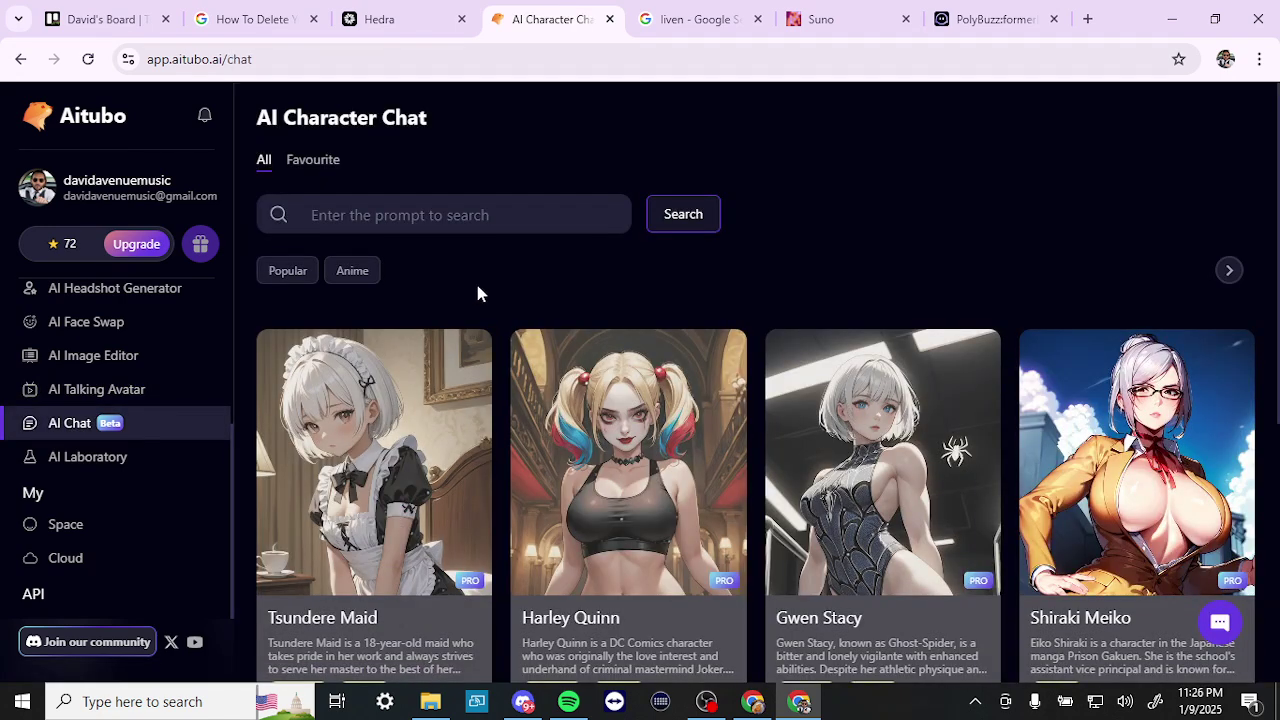
mouse_move(843, 497)
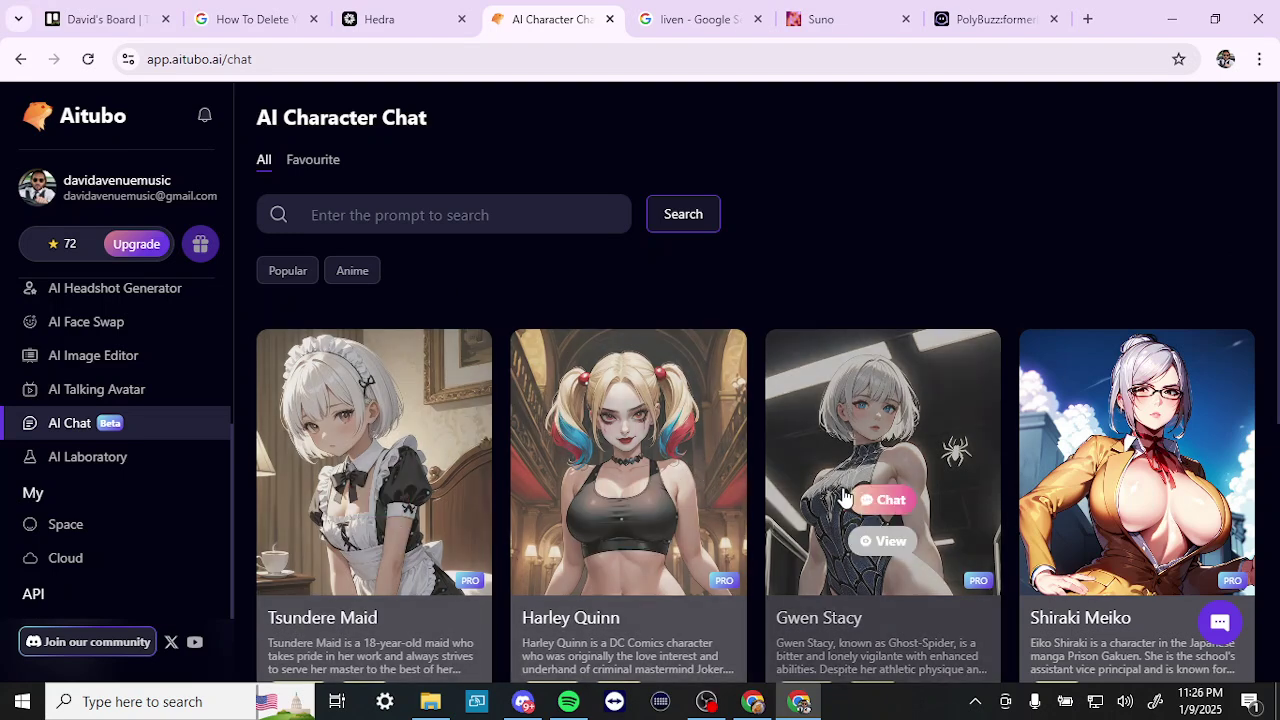
scroll(922, 445, "down", 1)
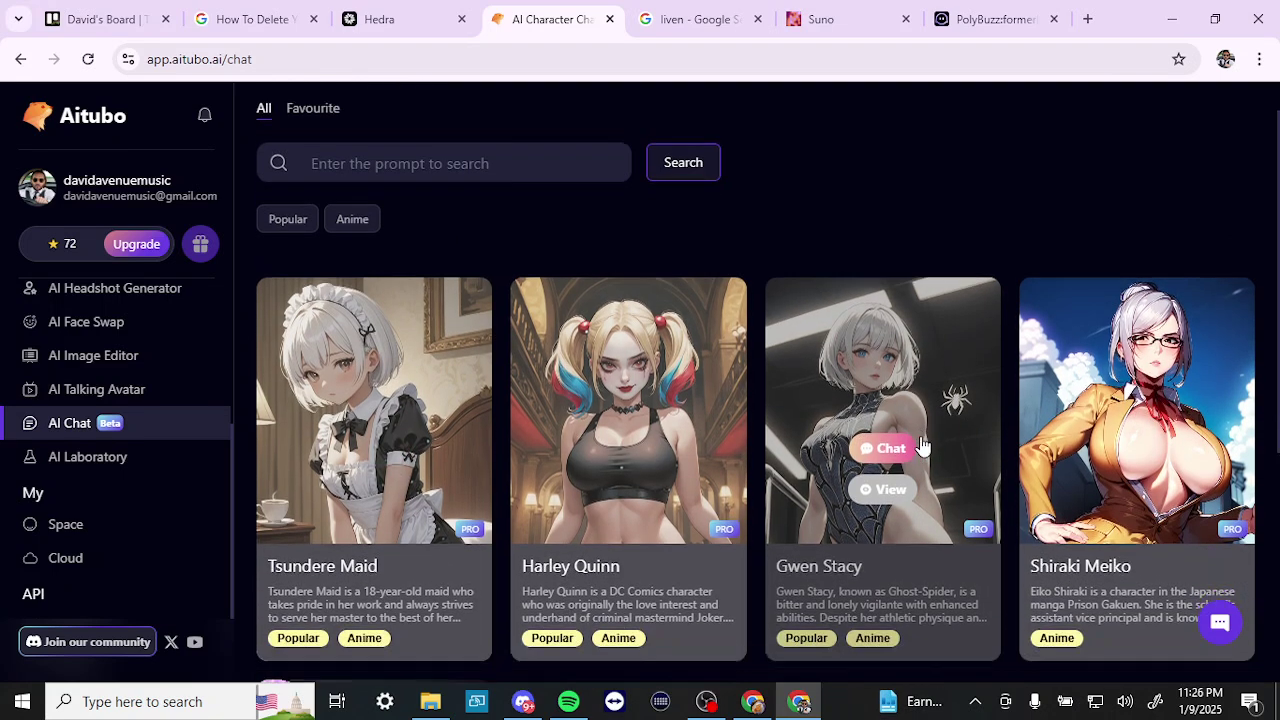
scroll(922, 445, "down", 2)
mouse_move(660, 370)
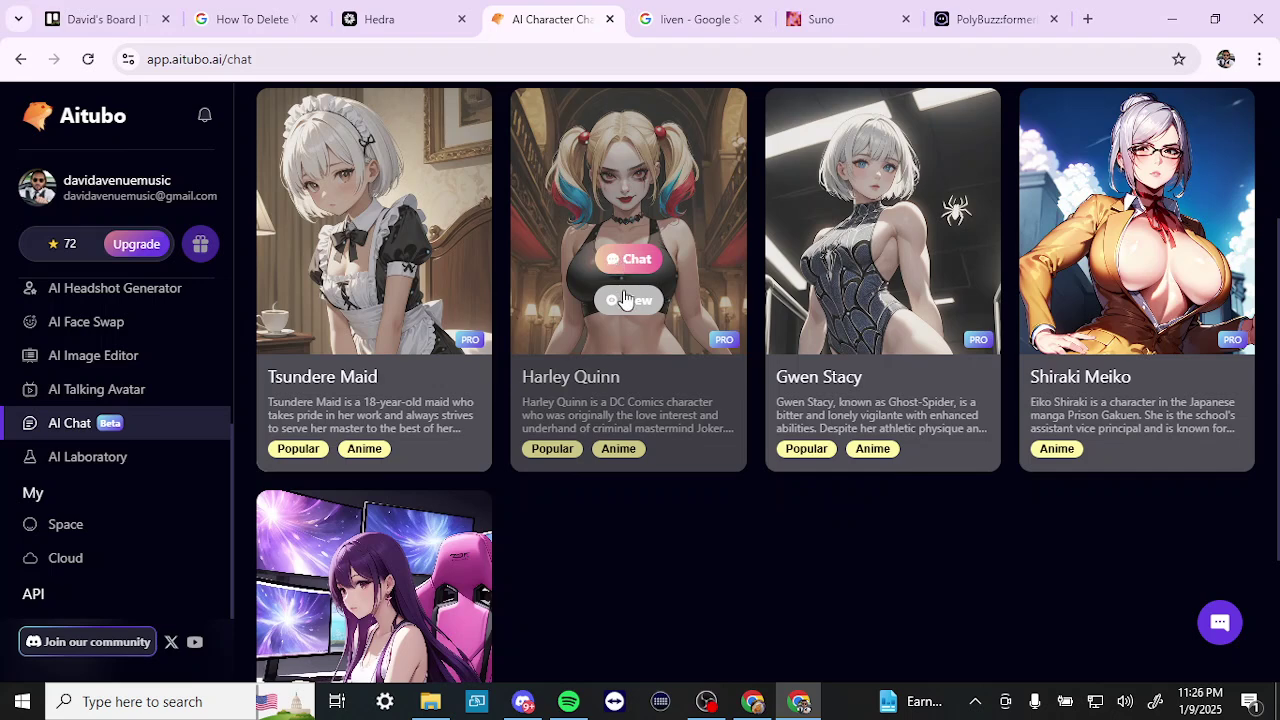
mouse_move(466, 257)
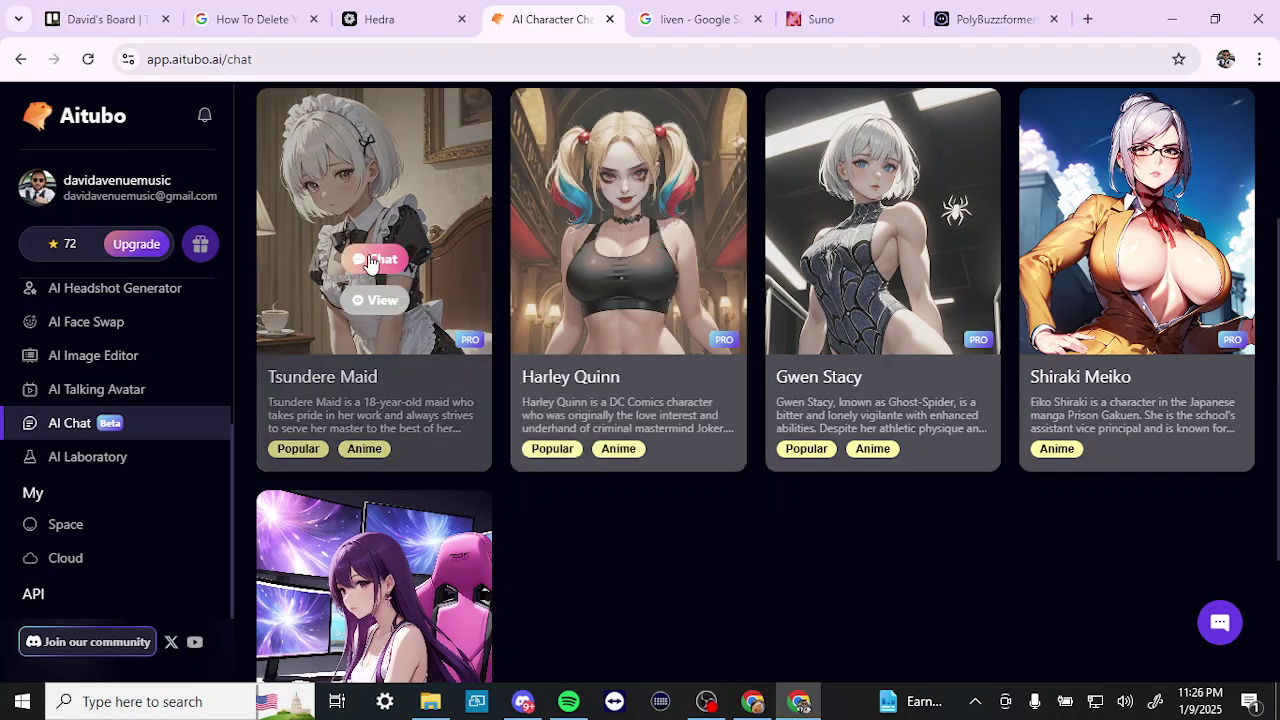
mouse_move(886, 256)
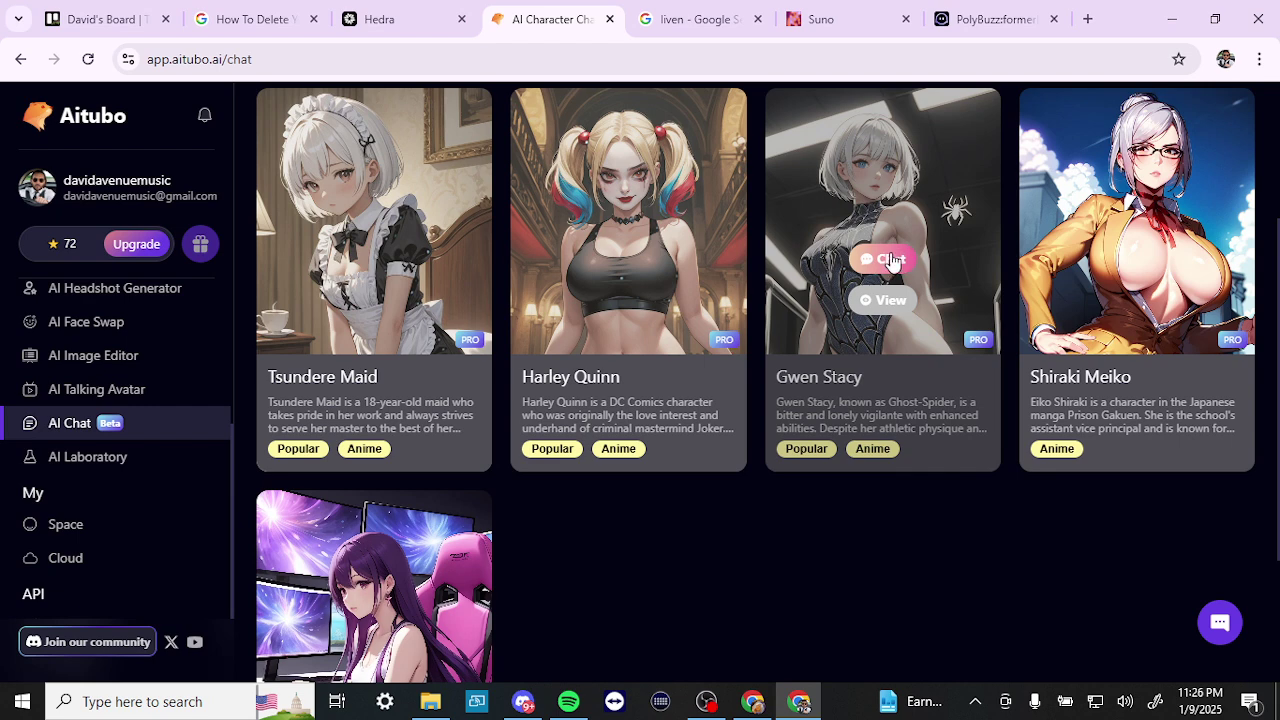
scroll(690, 378, "up", 3)
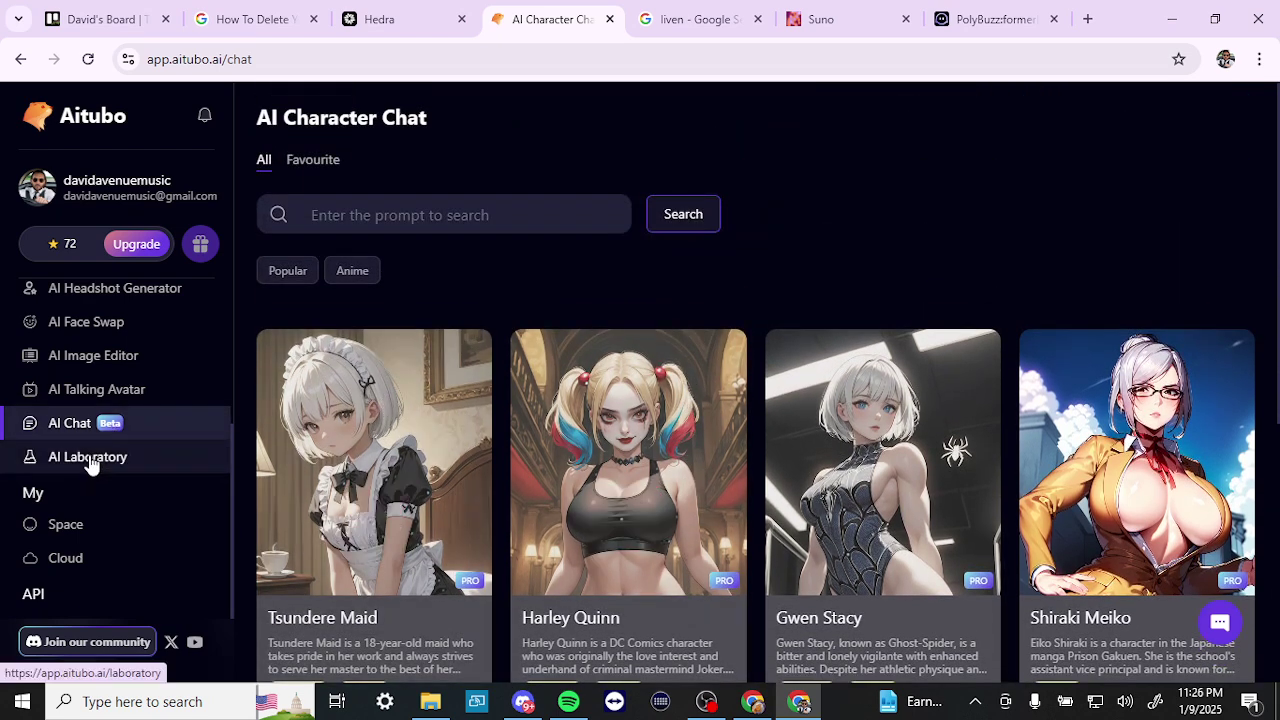
left_click(90, 460)
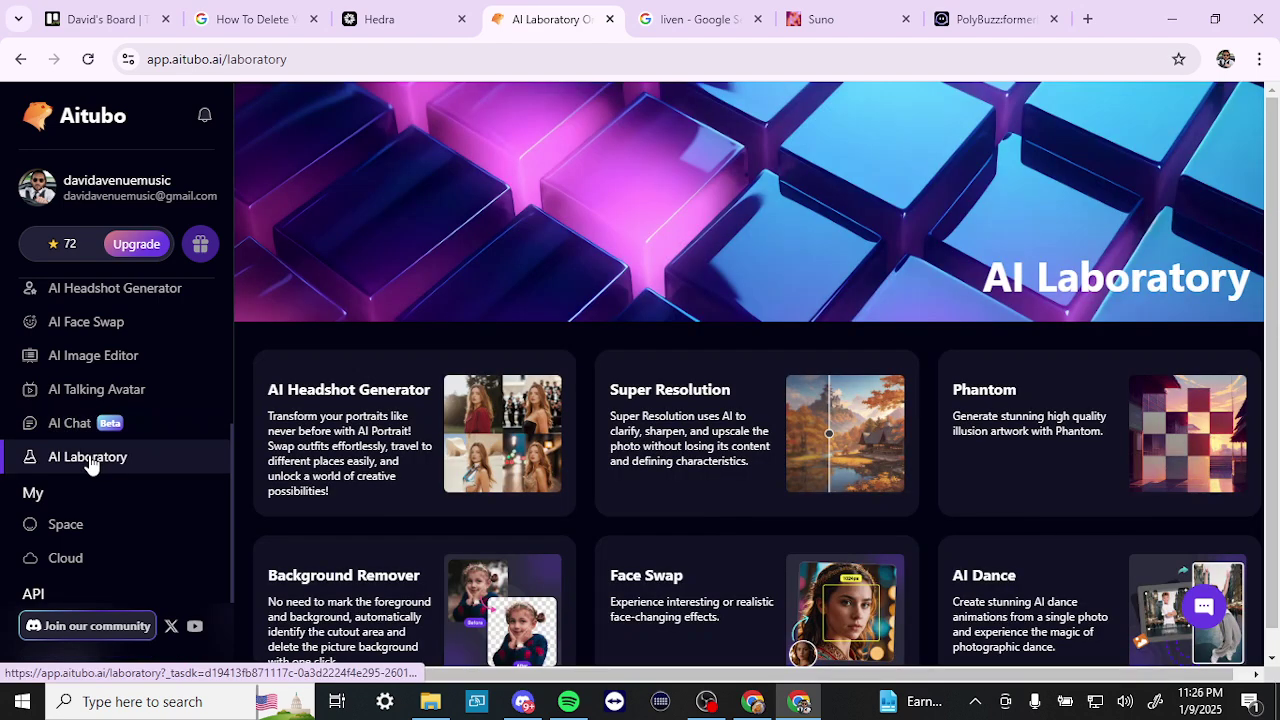
Scroll the sidebar down and back up to Home on the AI Laboratory page
scroll(460, 375, "down", 1)
scroll(460, 375, "down", 1)
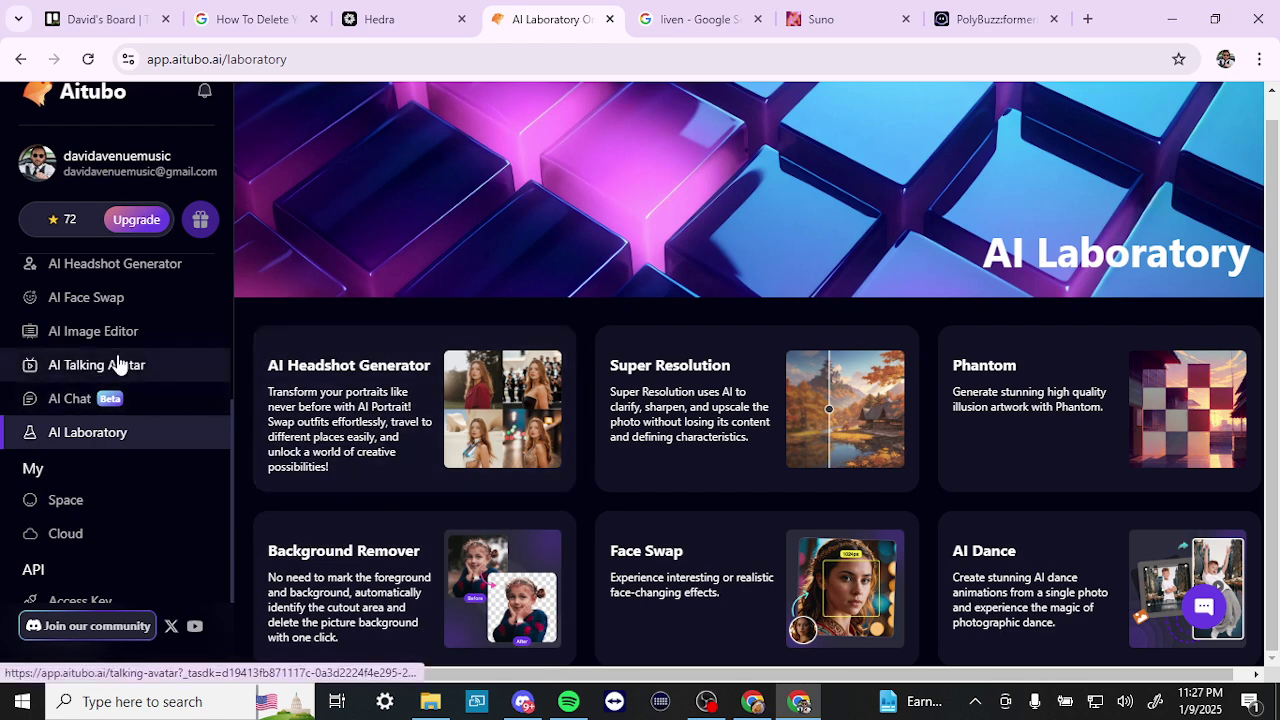
scroll(118, 363, "up", 3)
scroll(118, 363, "up", 2)
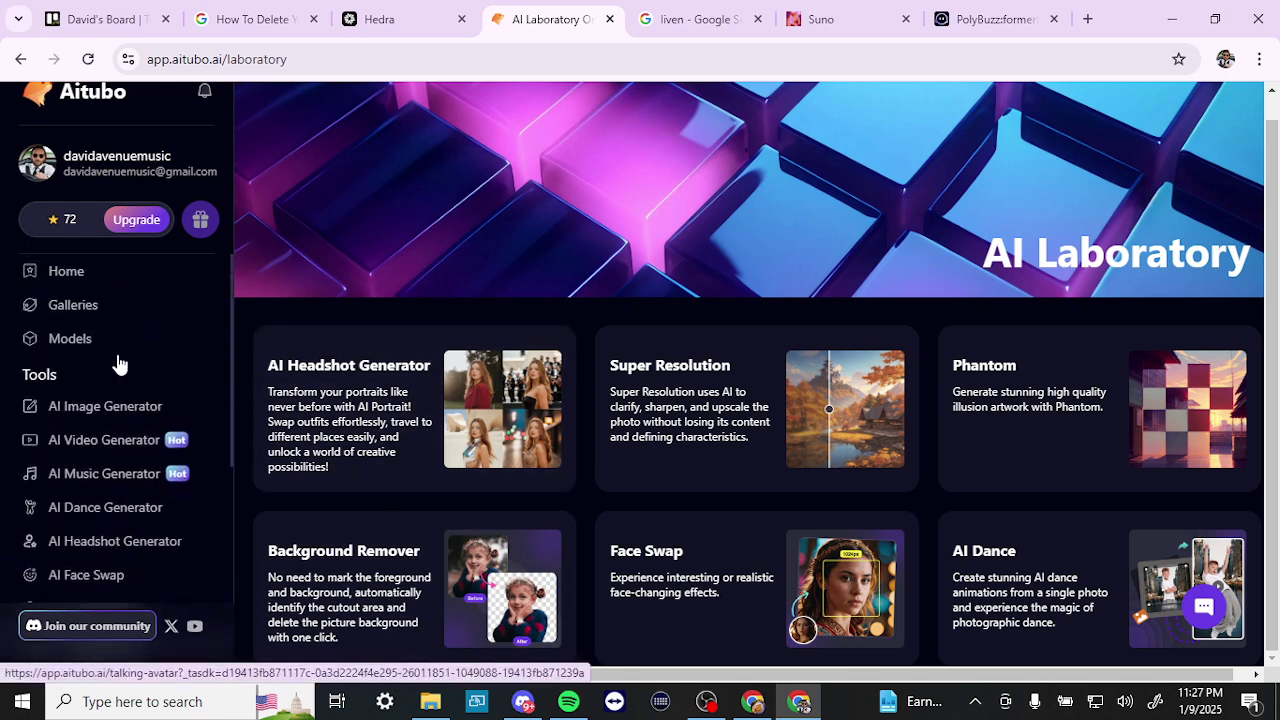